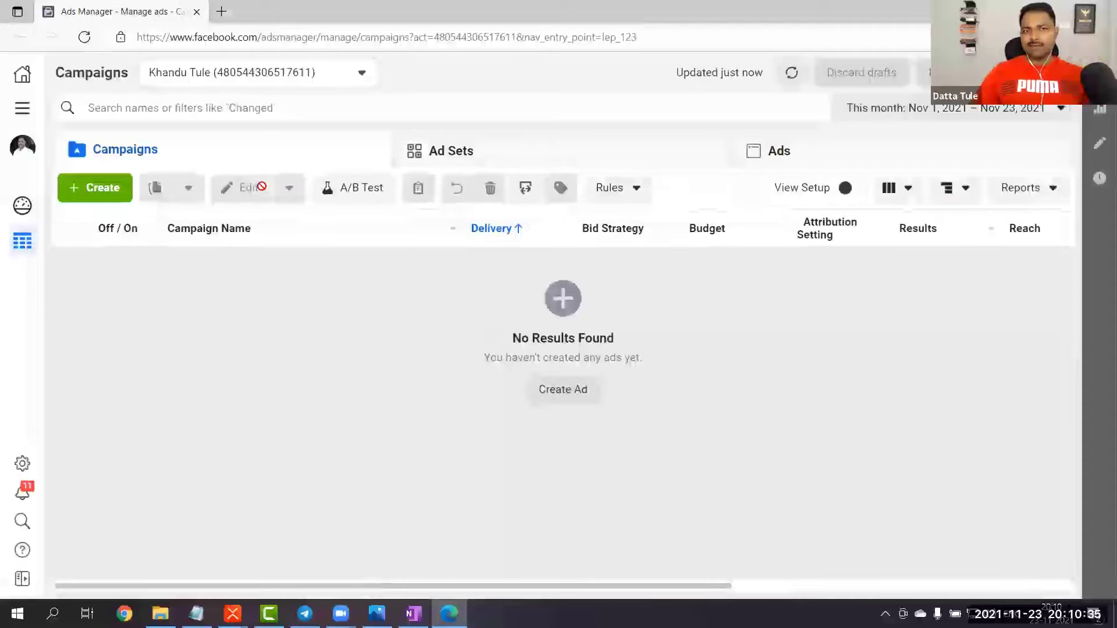
Switch to the business's #2 ad account from the expanded list of ad accounts
click(246, 83)
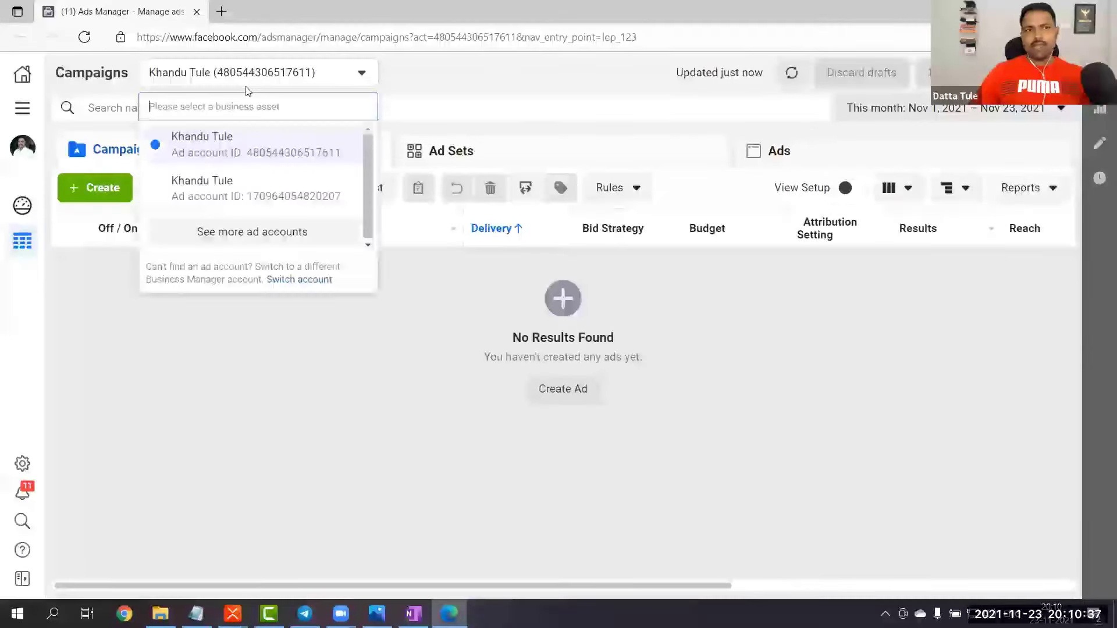
click(259, 238)
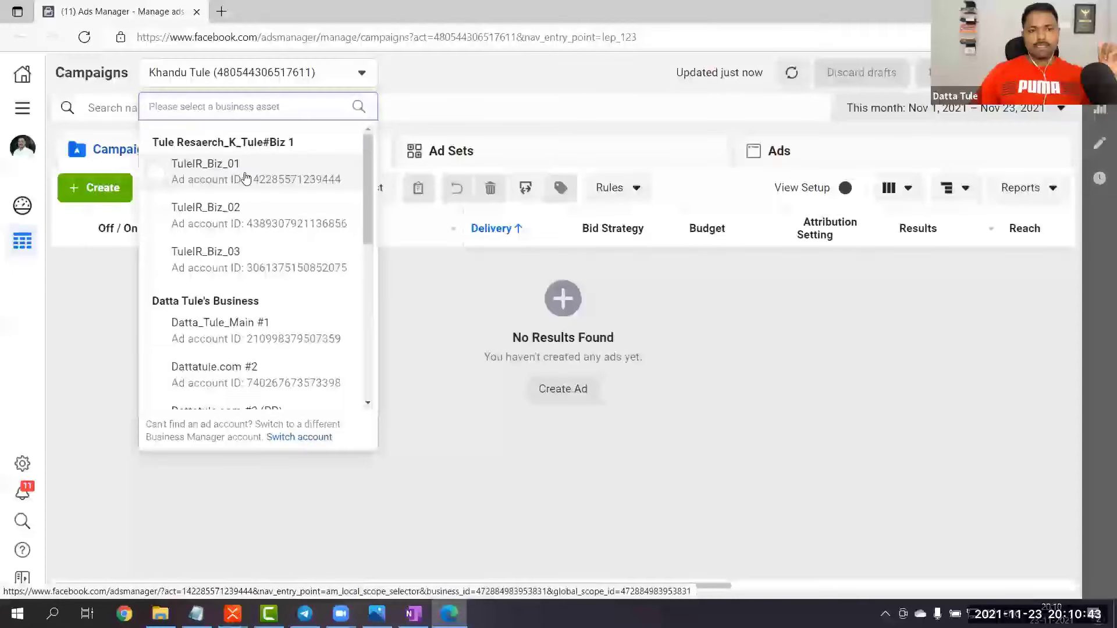
scroll(246, 177, down, 5)
scroll(260, 343, up, 2)
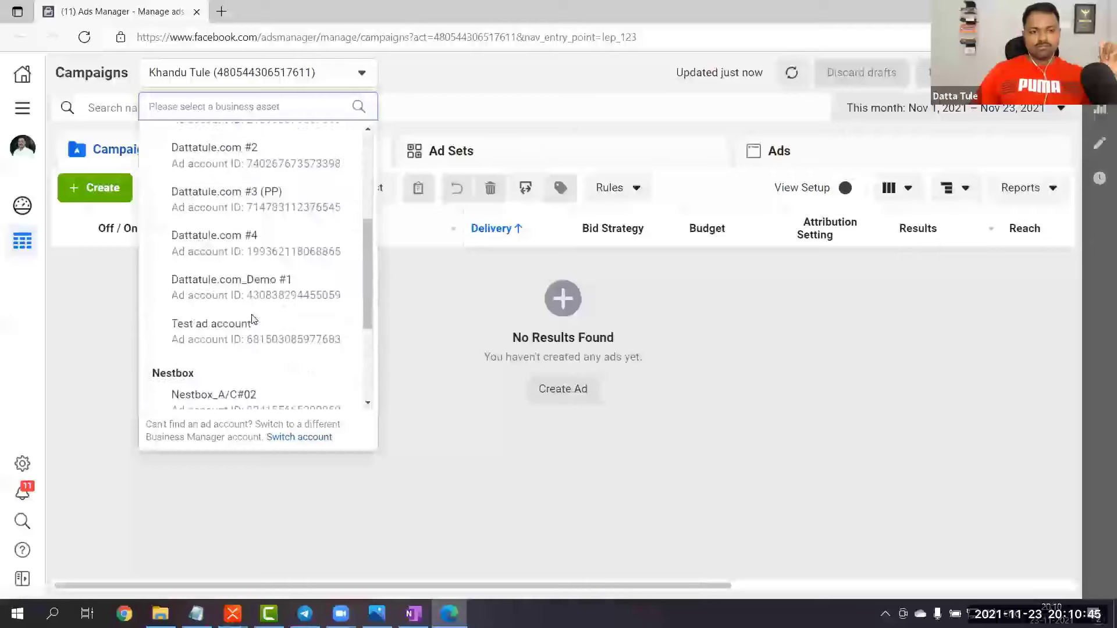
click(249, 205)
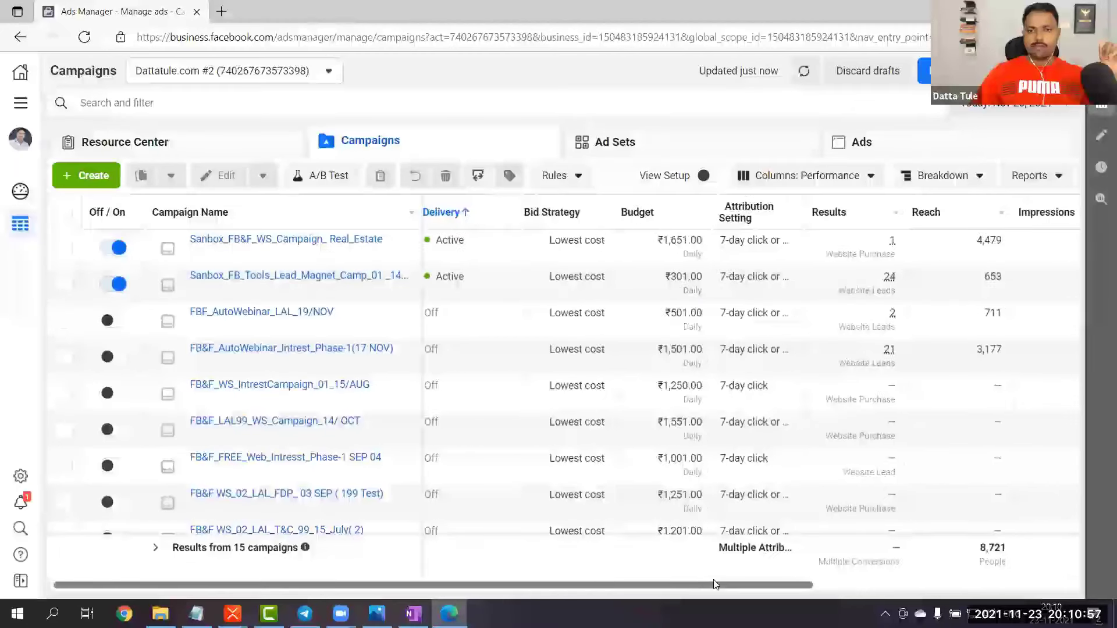
Open the Sanbox_FB_Tools_Lead_Magnet_Camp_01 campaign for editing and highlight its Campaign Budget Optimization setting
mouse_move(663, 589)
mouse_down()
mouse_move(733, 589)
mouse_move(663, 589)
mouse_up()
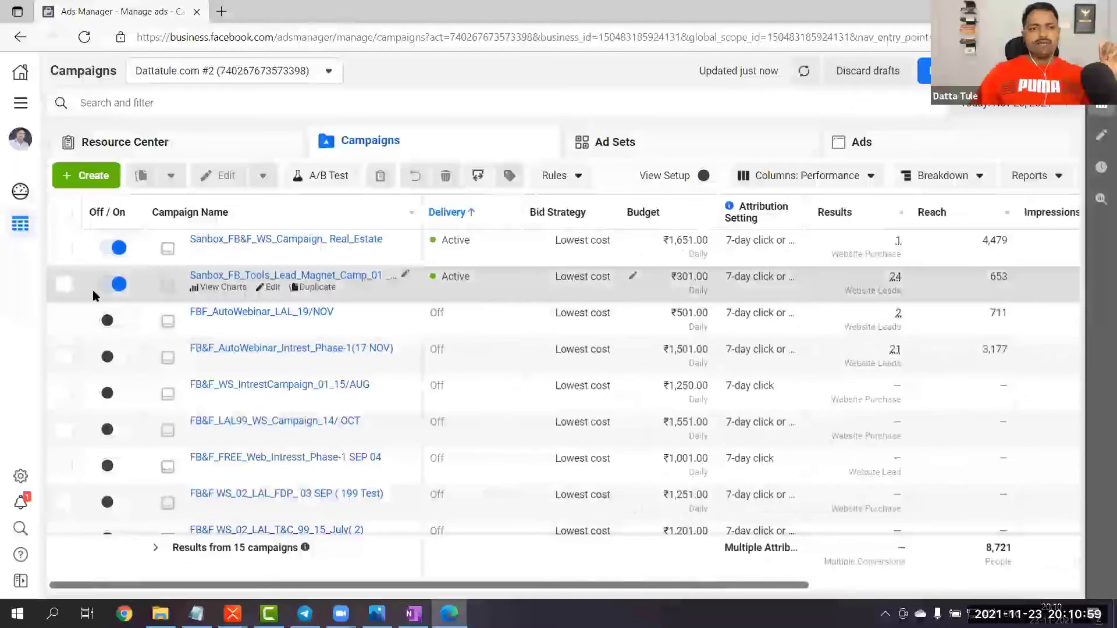
click(64, 285)
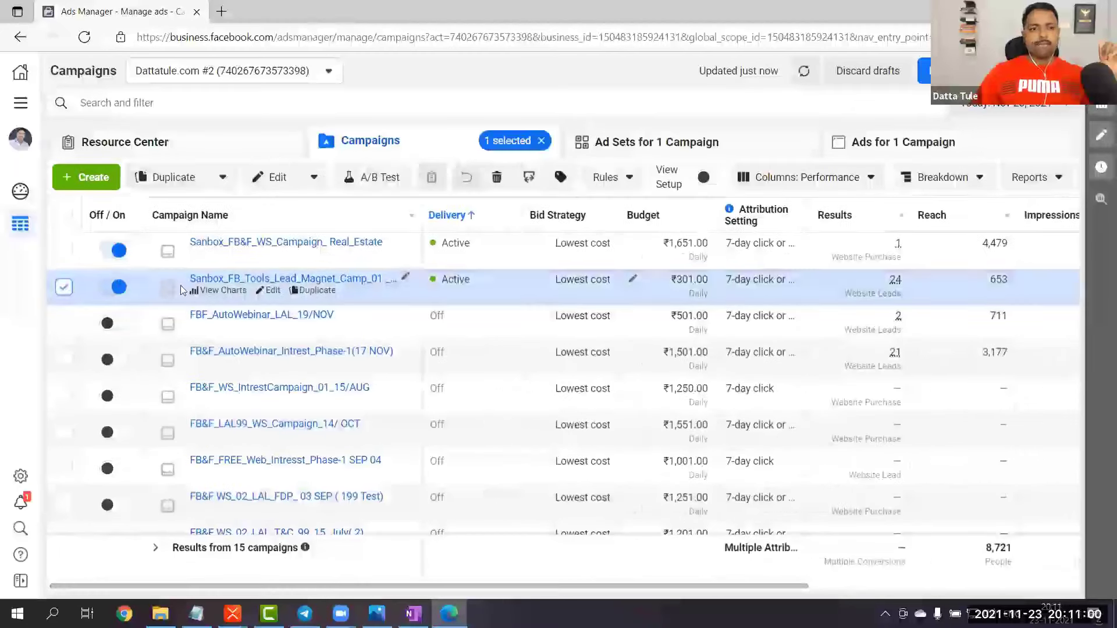
click(276, 295)
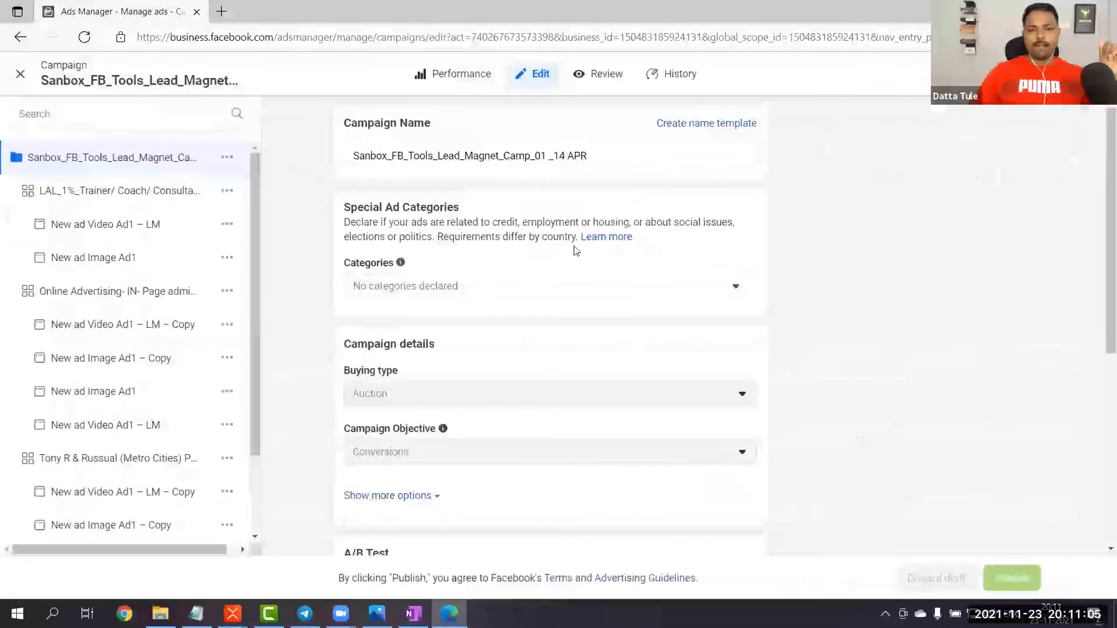
scroll(573, 247, down, 7)
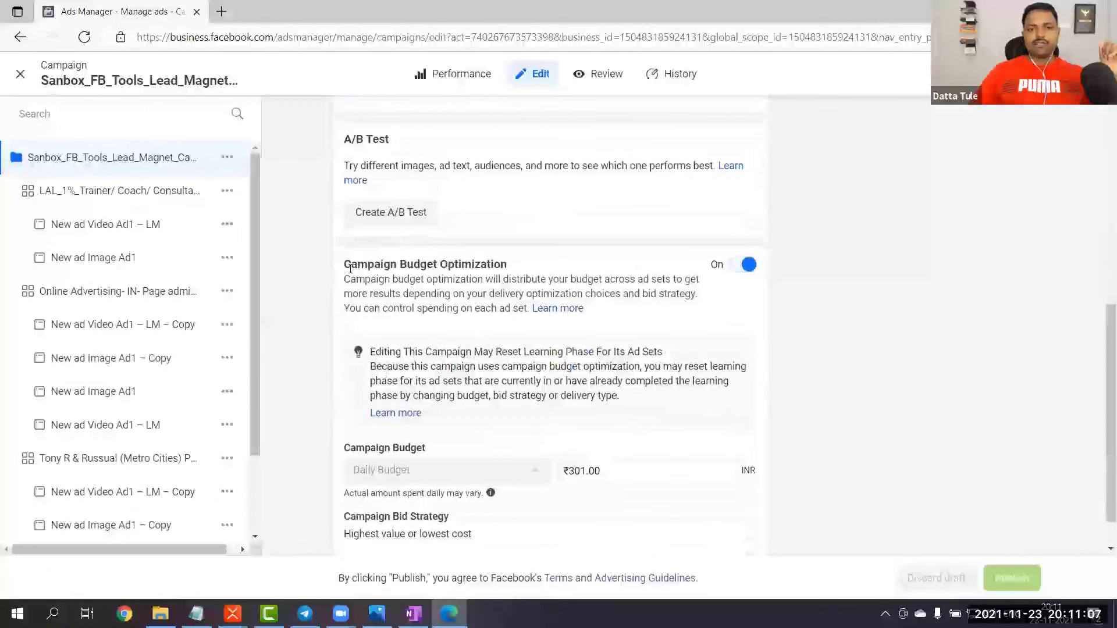
drag(348, 266, 755, 273)
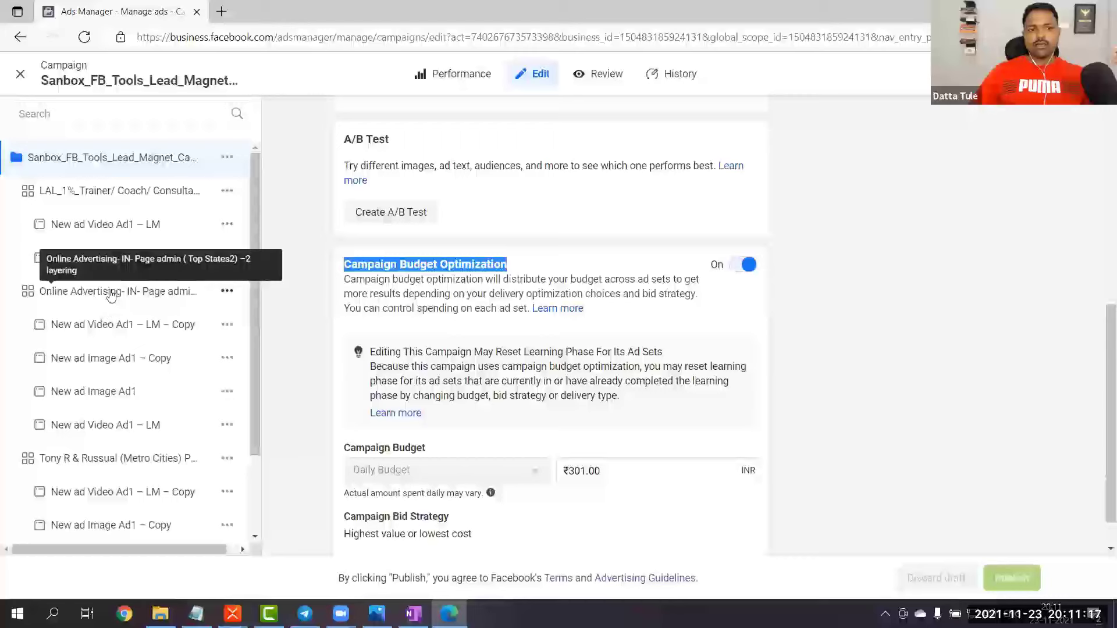
Look through the campaign's ad sets and its budget optimization settings, and close the campaign editor
scroll(112, 295, down, 1)
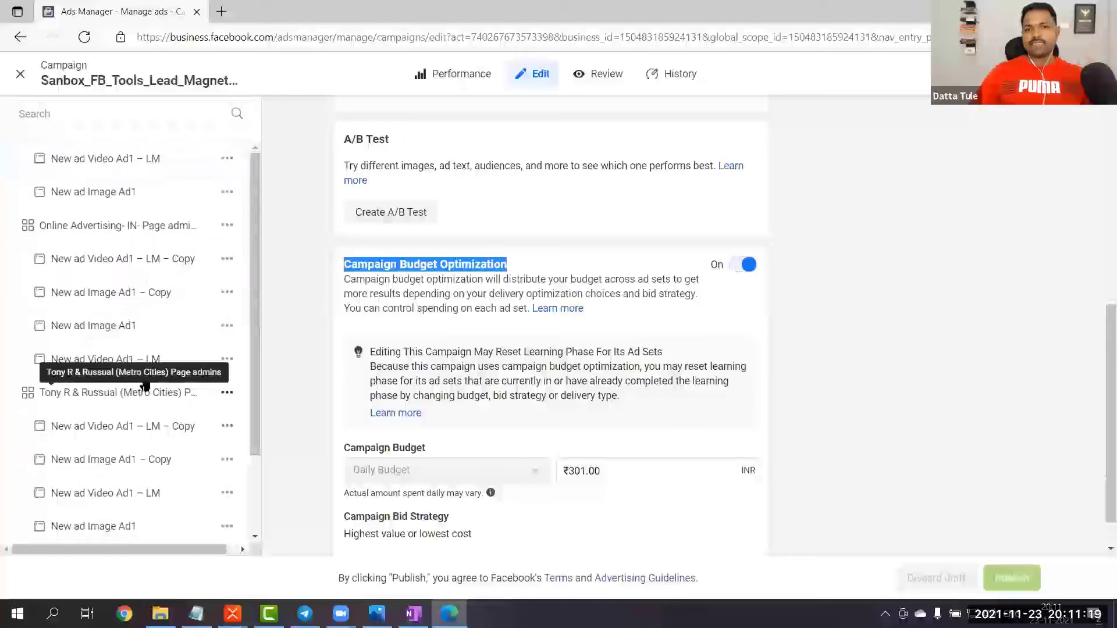
scroll(466, 331, up, 2)
click(500, 401)
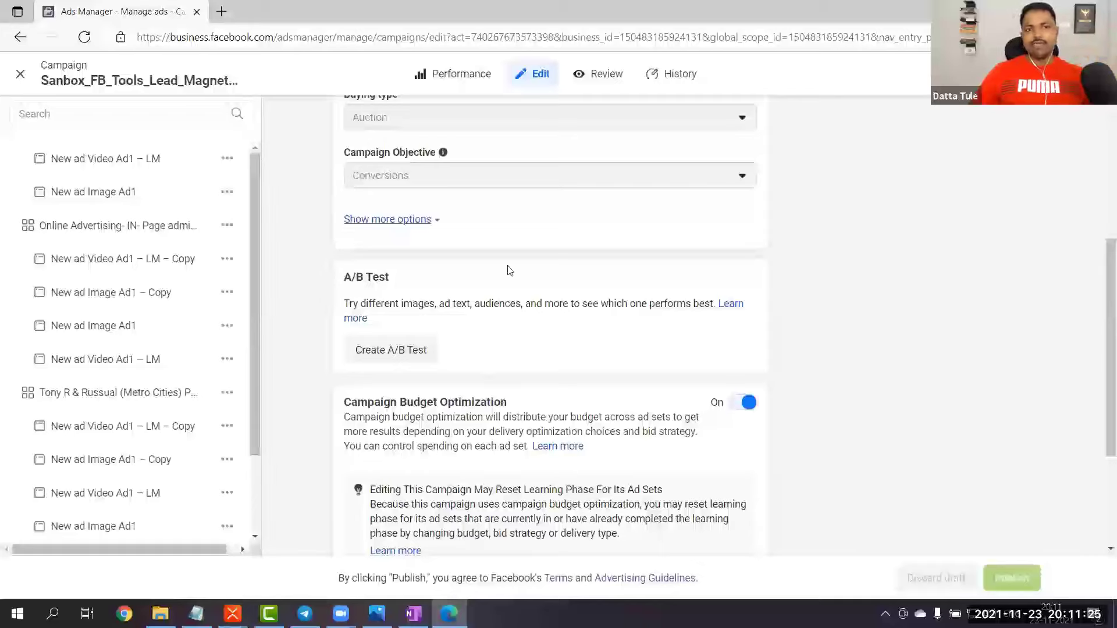
scroll(686, 274, down, 2)
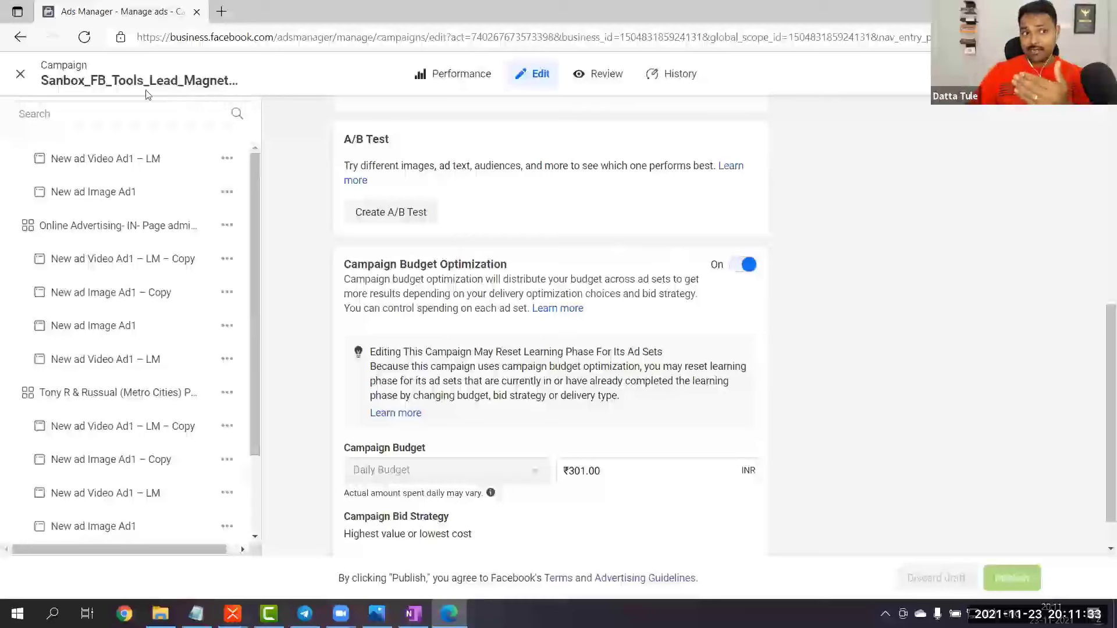
key(Escape)
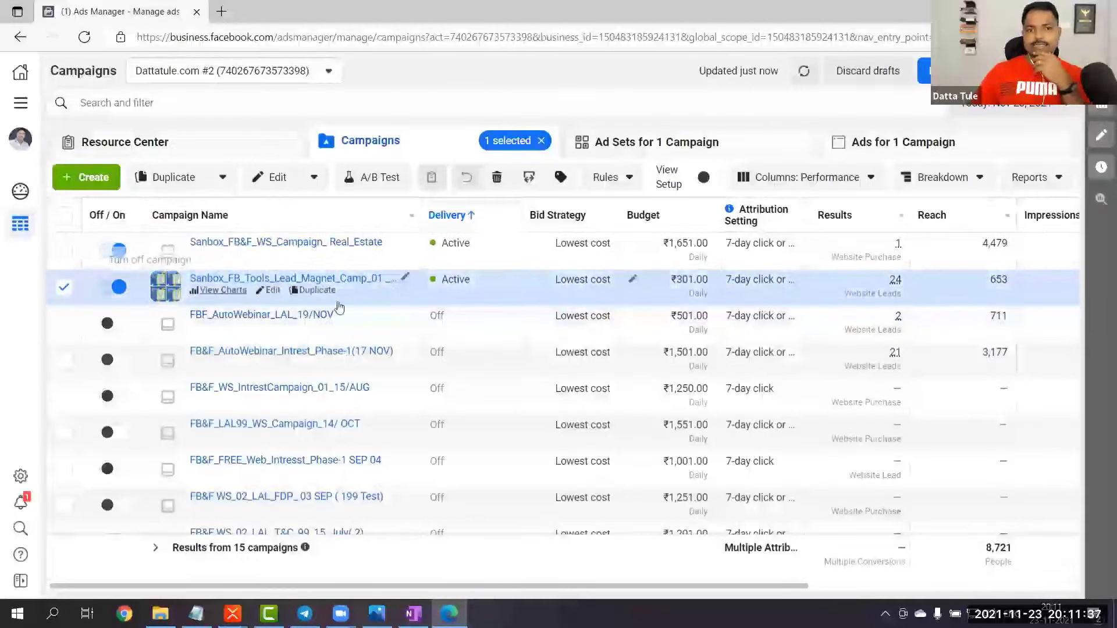
Review the results, reach, cost per result and amount spent of the lead magnet campaign's ad sets, and return to the campaign list
click(312, 278)
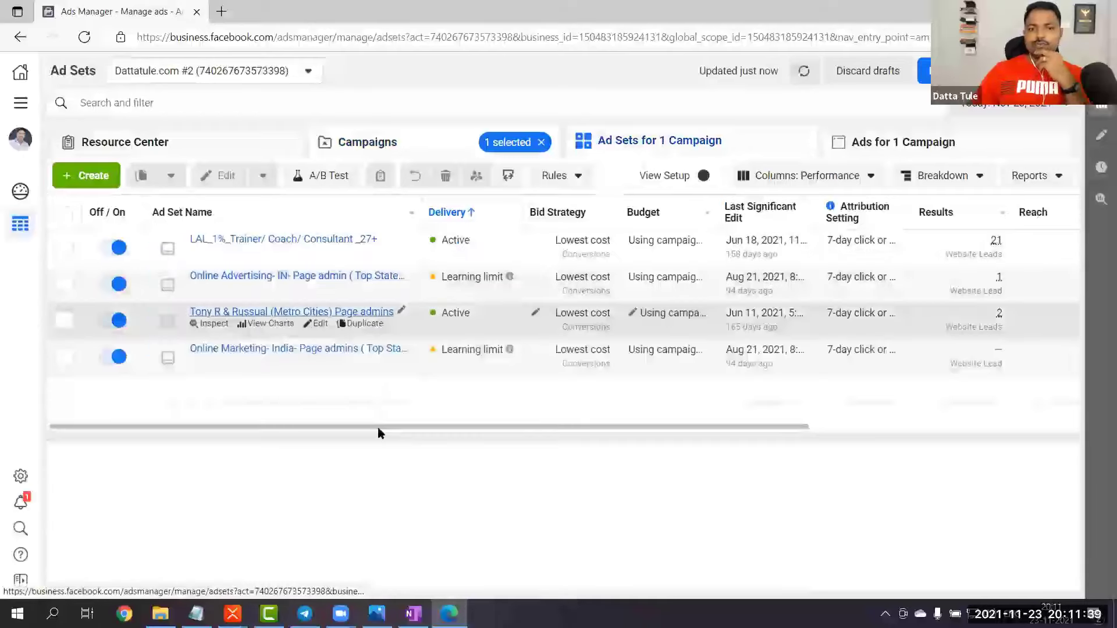
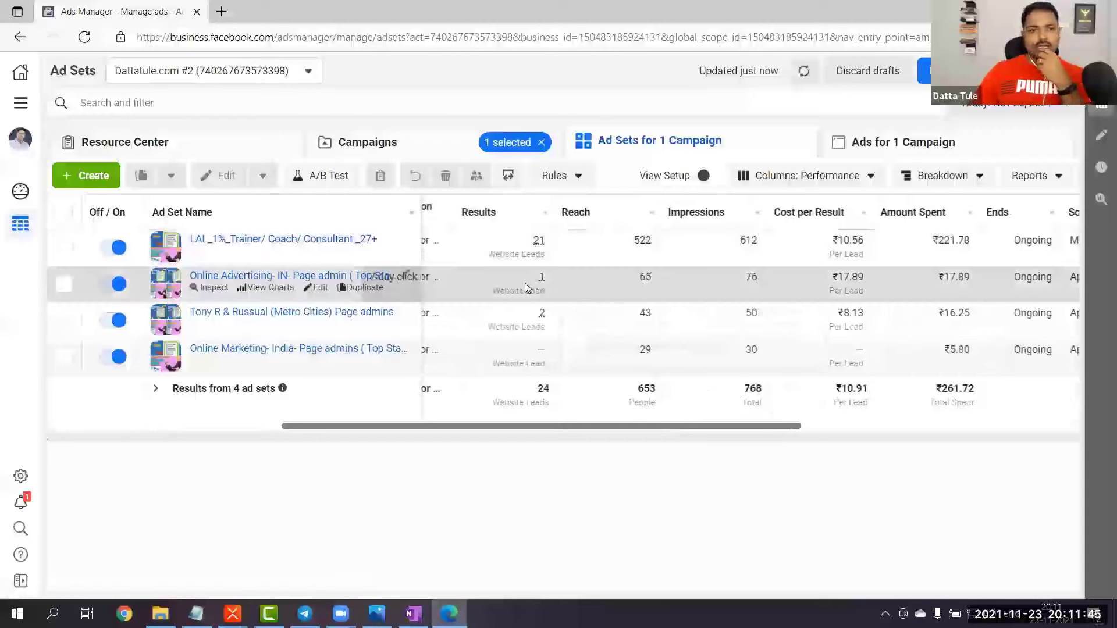
mouse_move(557, 278)
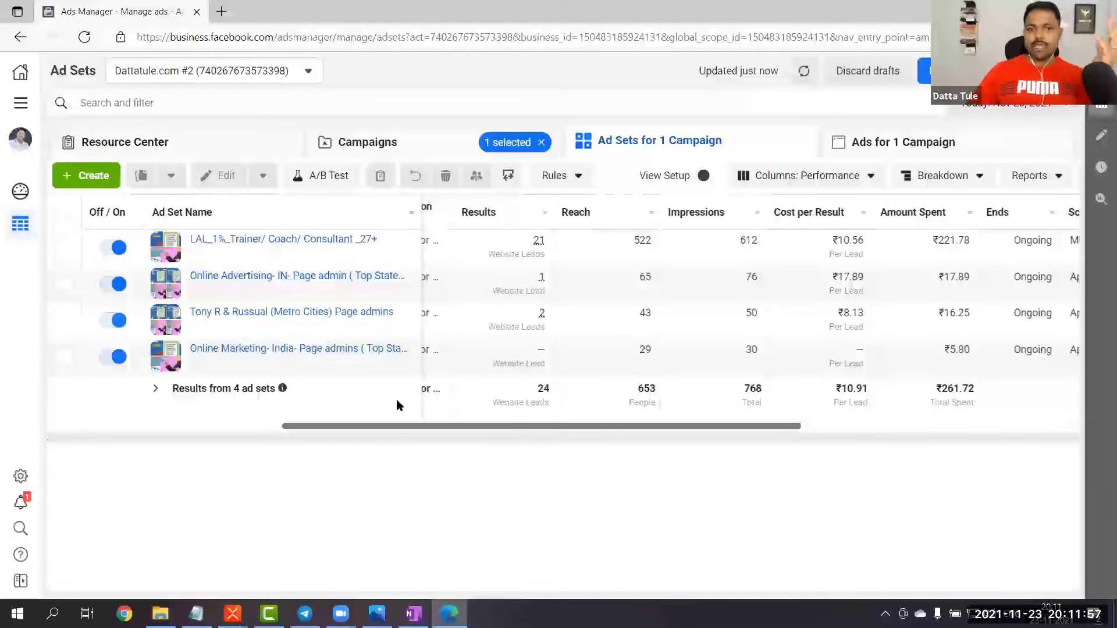
scroll(405, 430, left, 10)
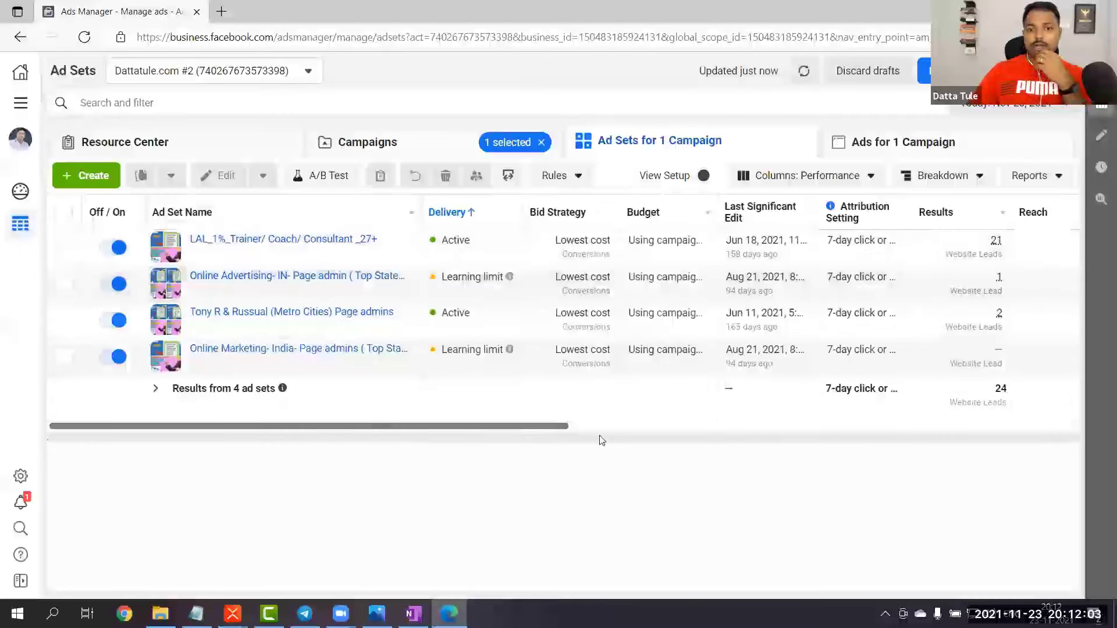
scroll(407, 407, right, 3)
scroll(312, 379, right, 4)
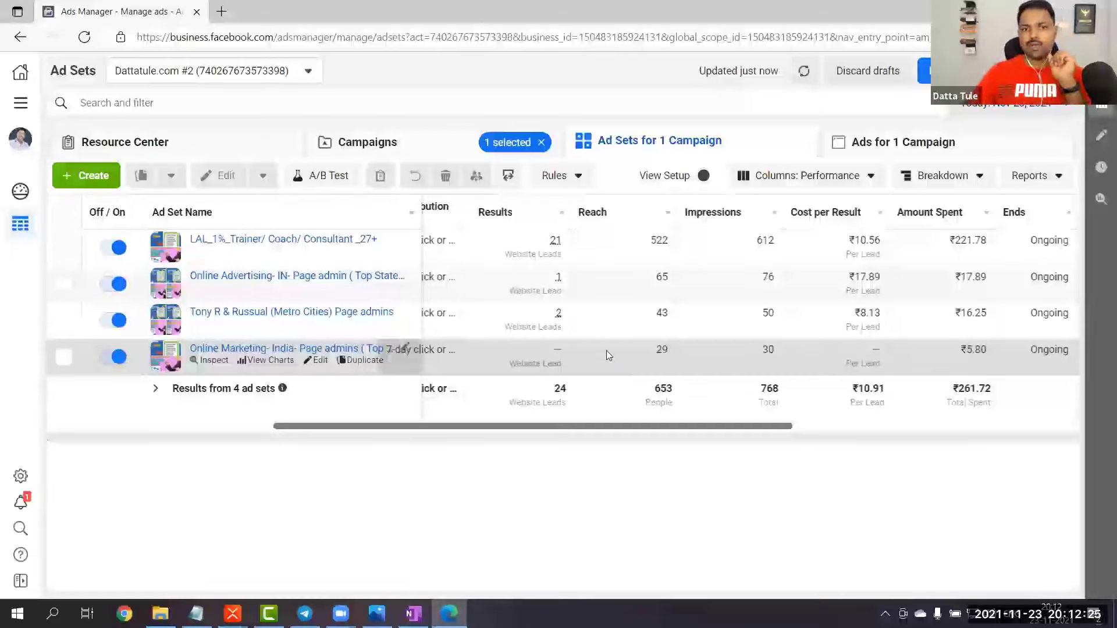
click(394, 143)
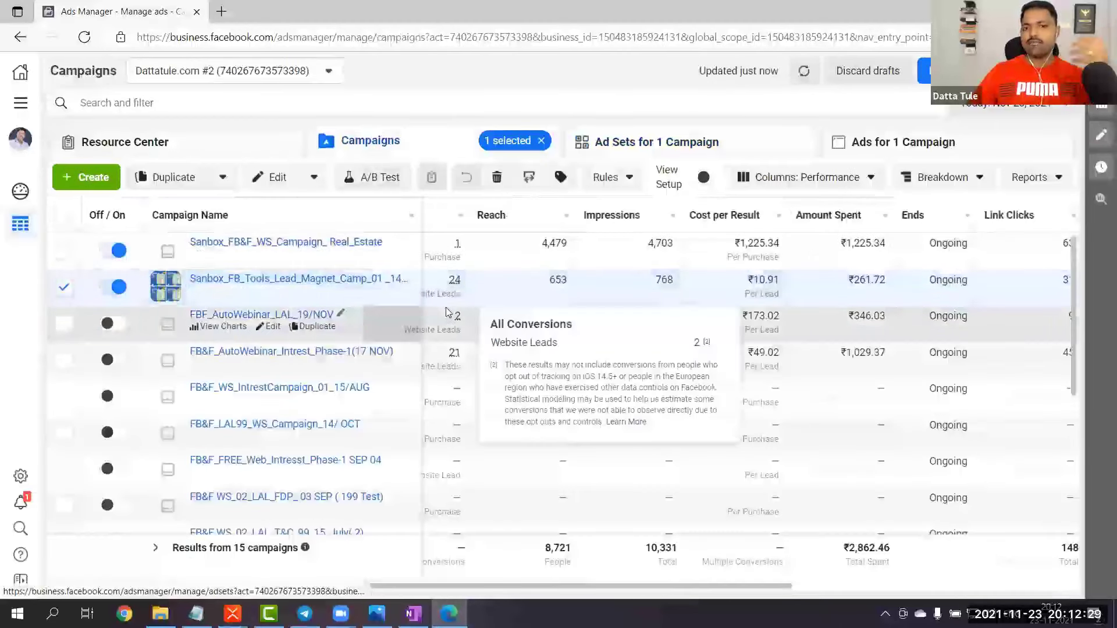
scroll(447, 307, down, 4)
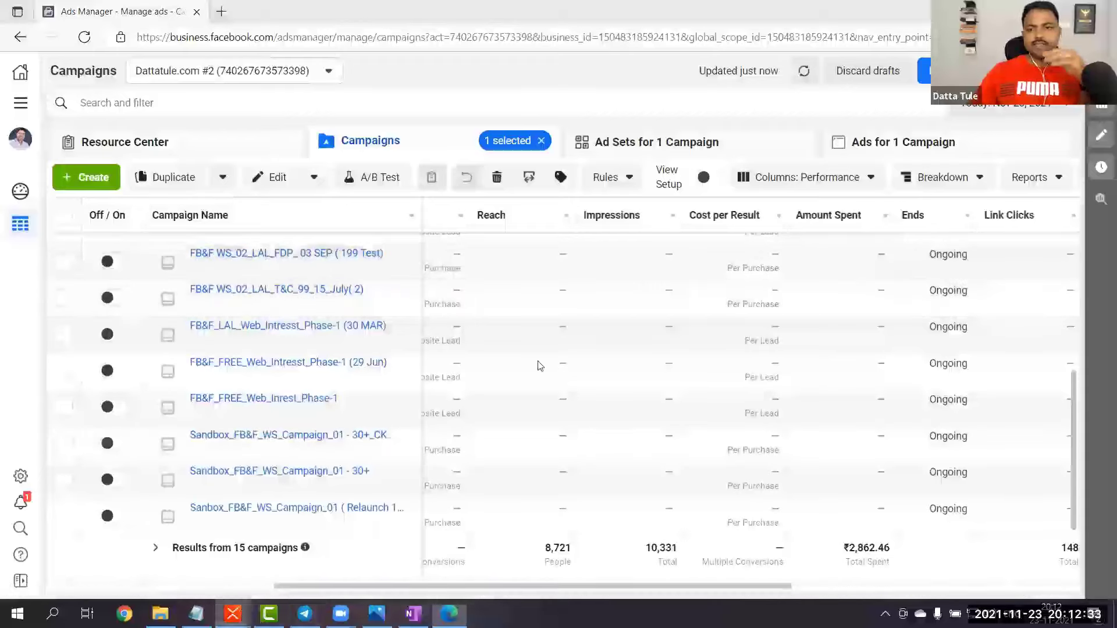
Switch to the XMind mind map and expand tip 3 under Top 8 Tips
key(alt+Tab)
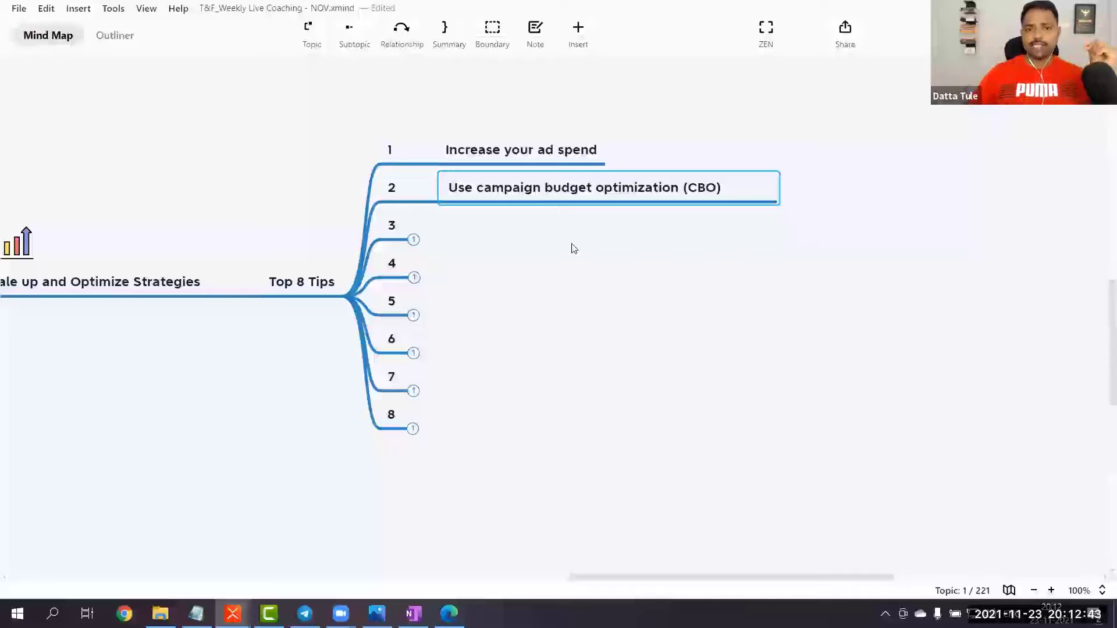
click(412, 239)
click(478, 239)
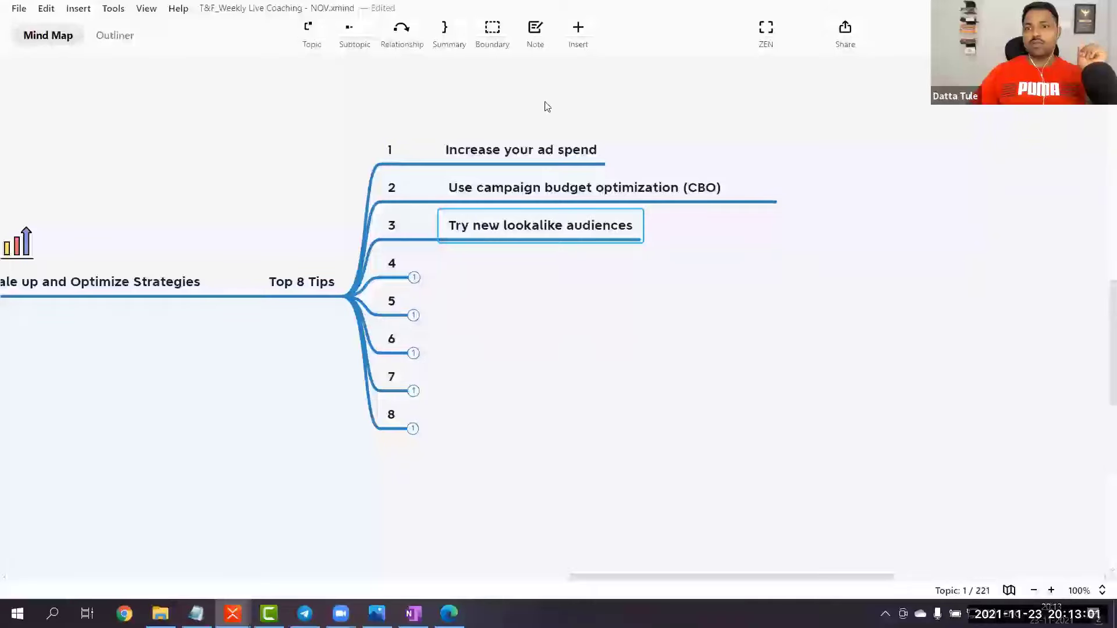
Add the three-people business sticker to the "Try new lookalike audiences" topic and shrink it slightly
key(ctrl+shift+r)
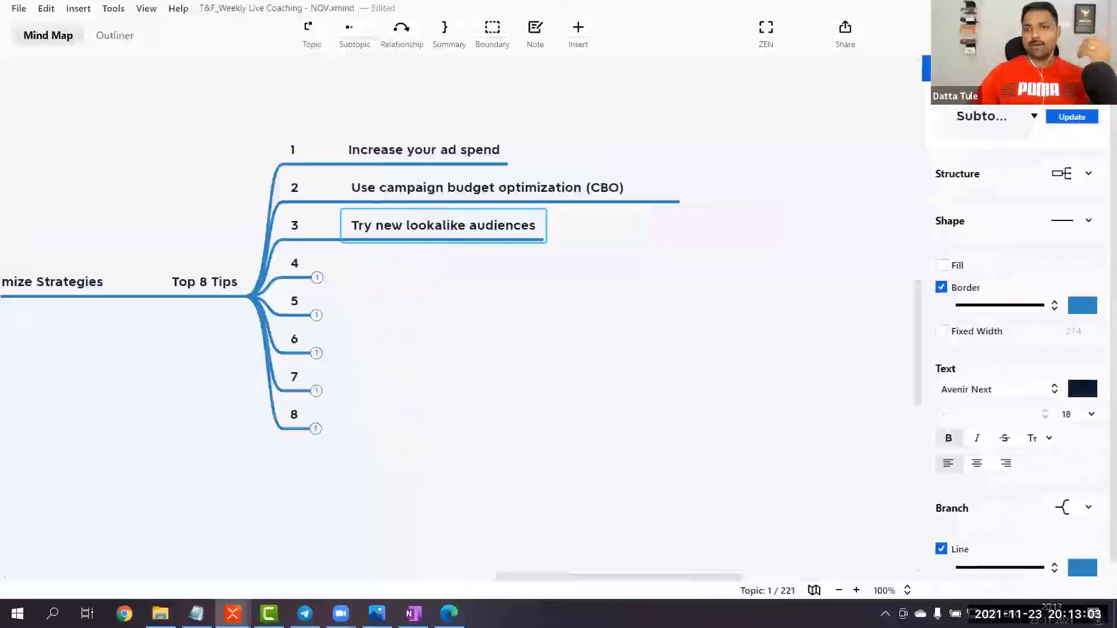
key(ctrl+shift+i)
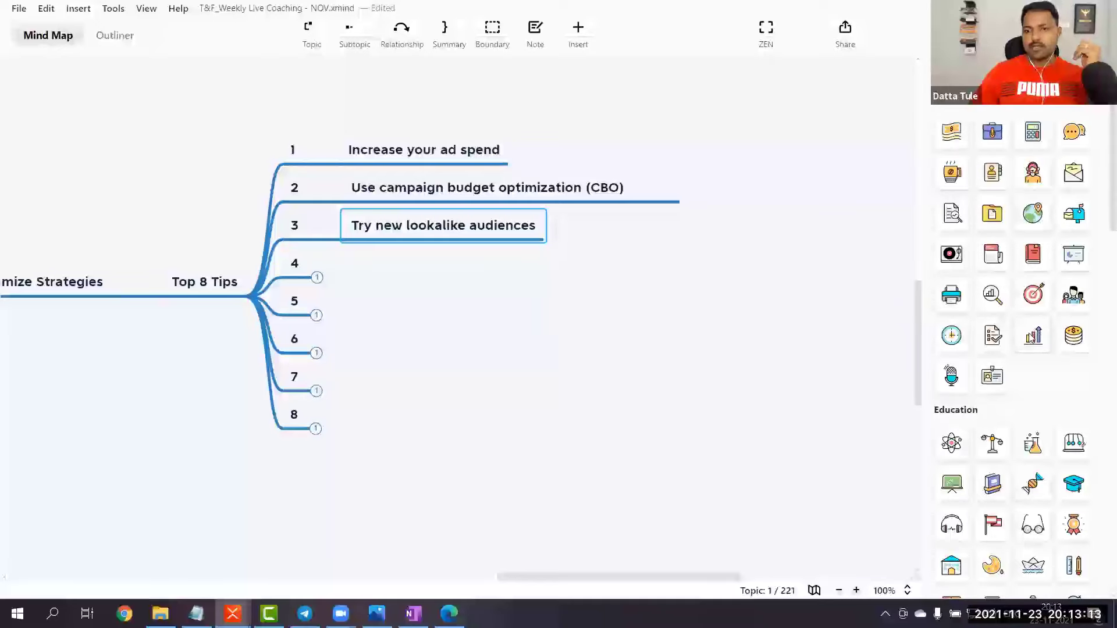
click(1070, 302)
click(437, 220)
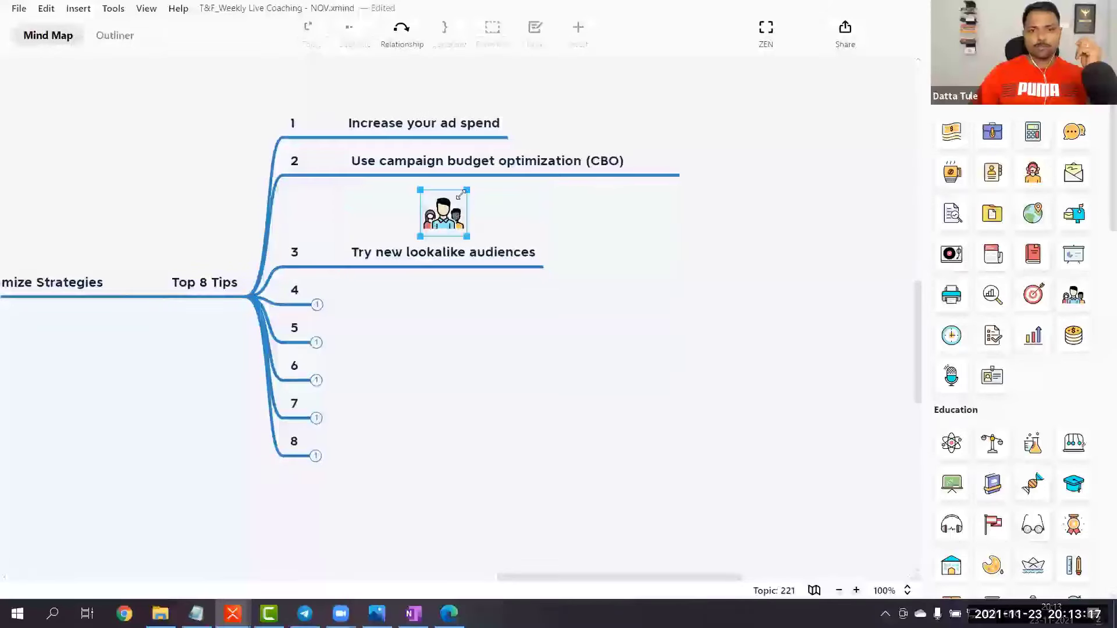
click(643, 230)
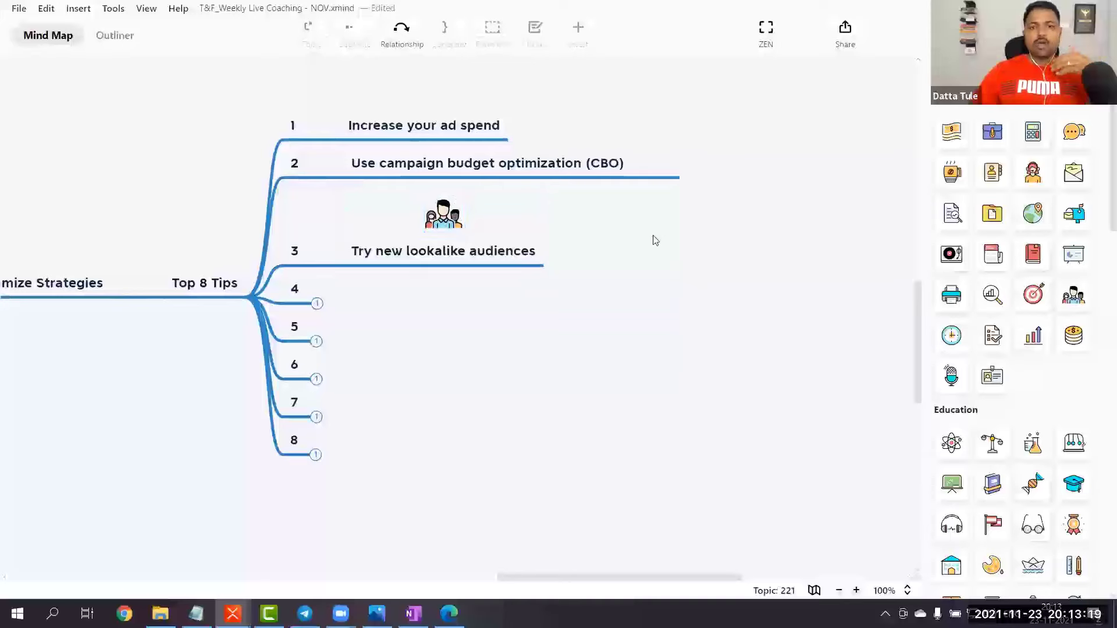
key(ctrl+1)
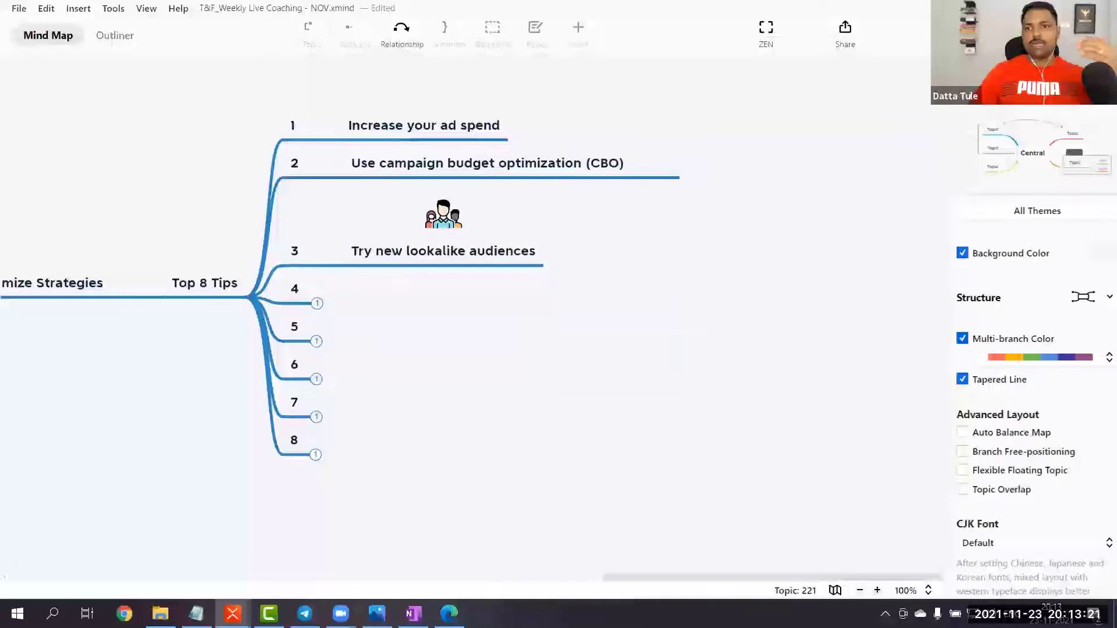
key(ctrl+1)
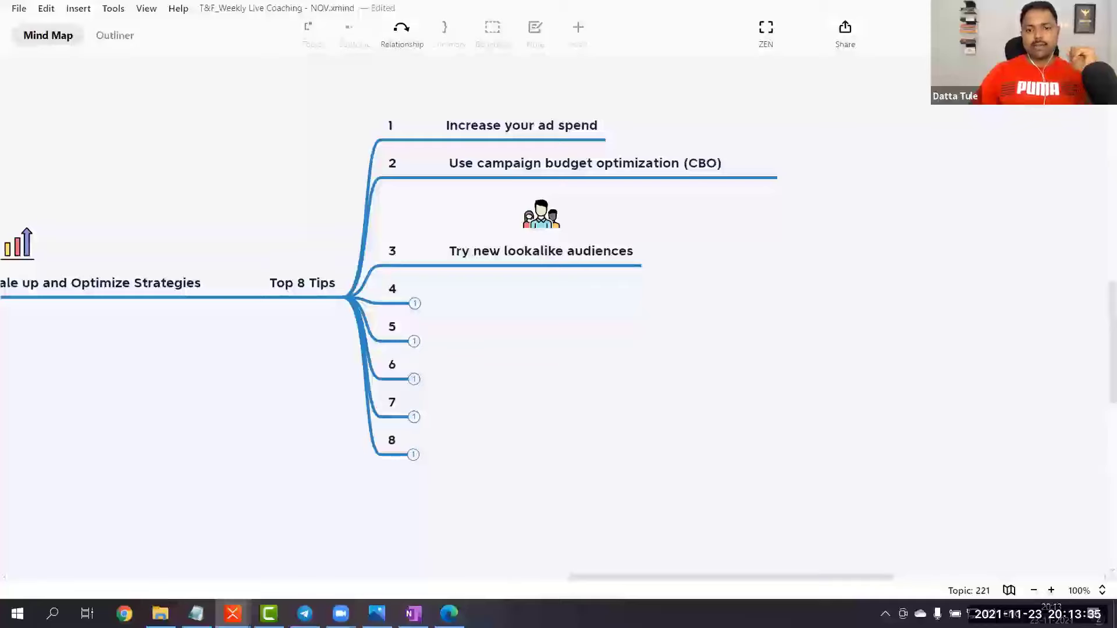
Switch to OneNote and enlarge the lookalike audience diagram on the Facebook Law page
click(449, 614)
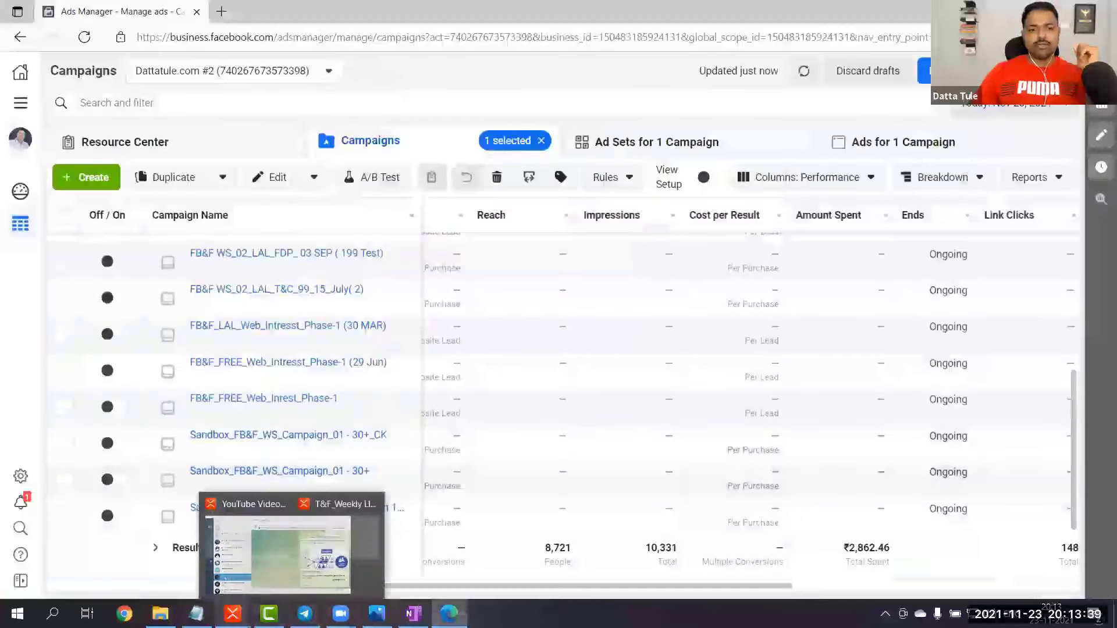
click(413, 613)
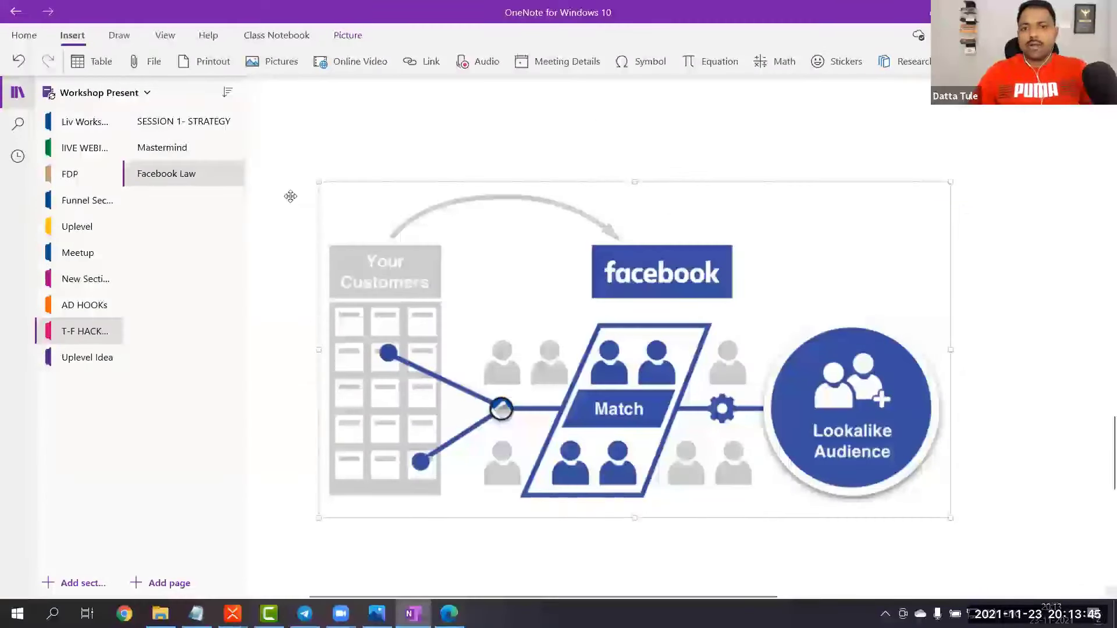
drag(943, 172, 994, 171)
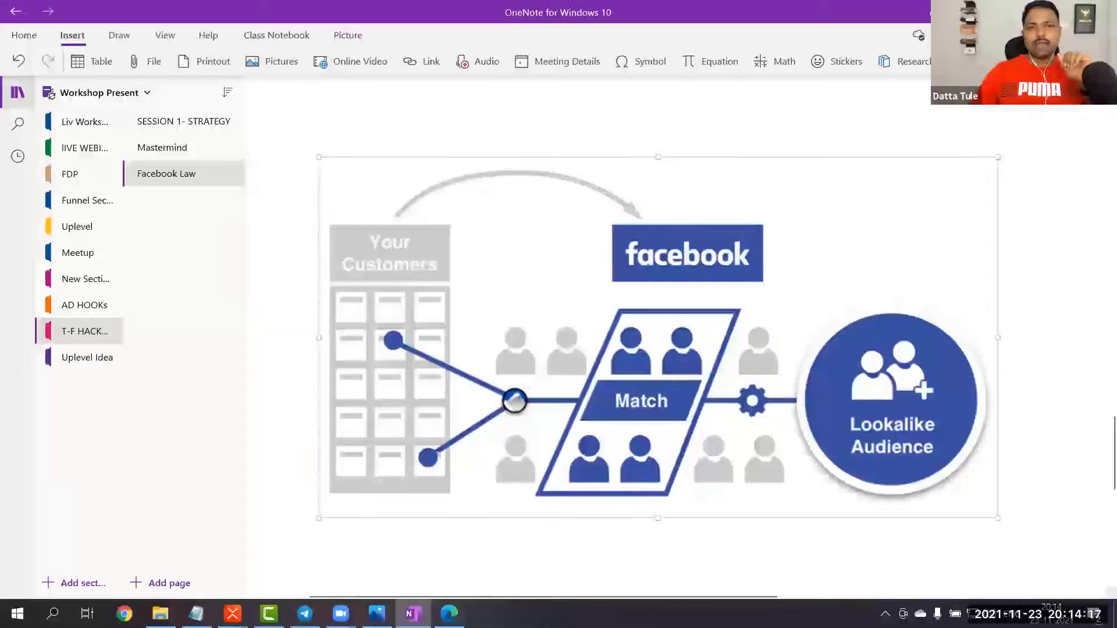
Circle the Your Customers table in the diagram with the red pen
click(119, 35)
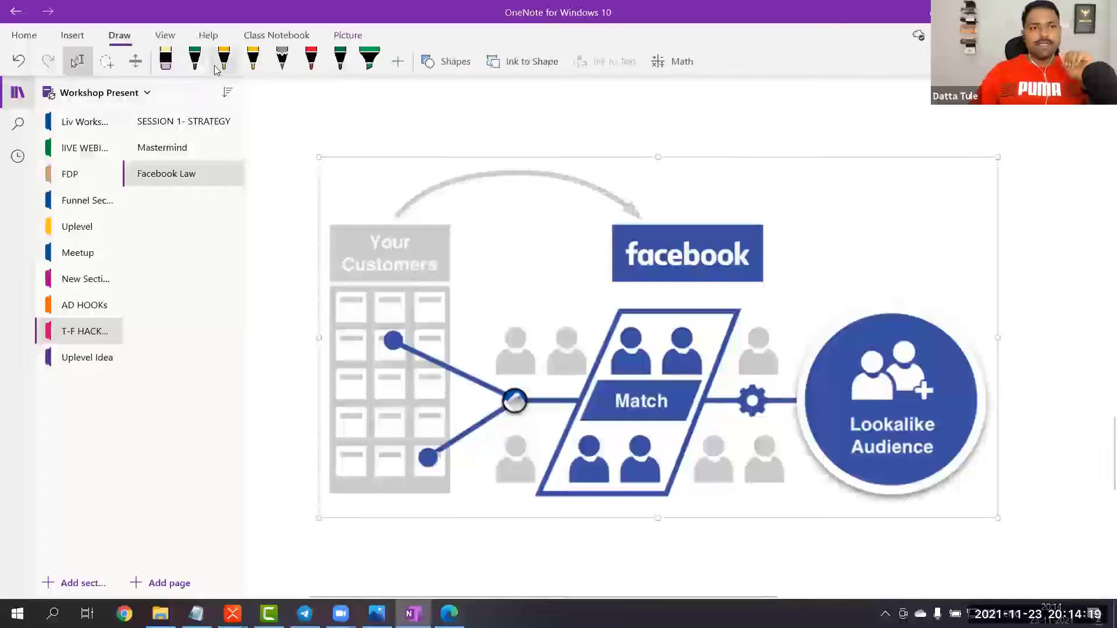
click(349, 72)
click(349, 73)
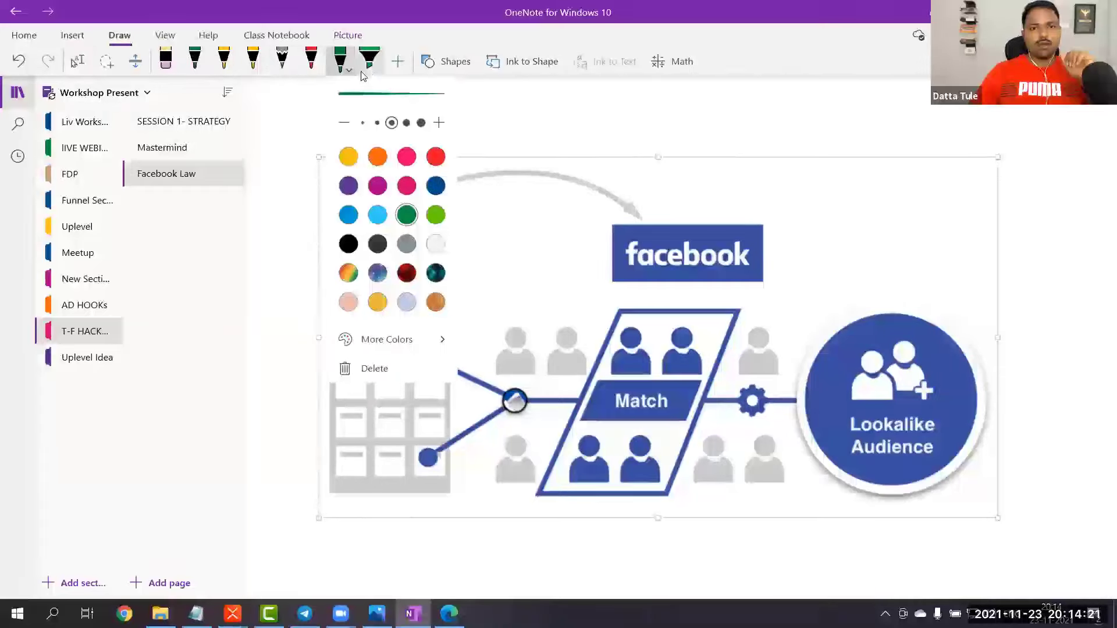
click(371, 71)
click(311, 61)
click(333, 201)
drag(321, 220, 462, 228)
mouse_move(323, 222)
mouse_down()
mouse_move(307, 263)
mouse_move(309, 393)
mouse_move(351, 492)
mouse_move(442, 517)
mouse_move(502, 348)
mouse_move(456, 219)
mouse_up()
Handwrite 1000 in red below the circled customers table and underline it twice
scroll(384, 407, down, 2)
scroll(373, 450, down, 1)
mouse_move(339, 353)
mouse_down()
mouse_move(333, 384)
mouse_move(351, 366)
mouse_move(380, 378)
mouse_move(414, 368)
mouse_up()
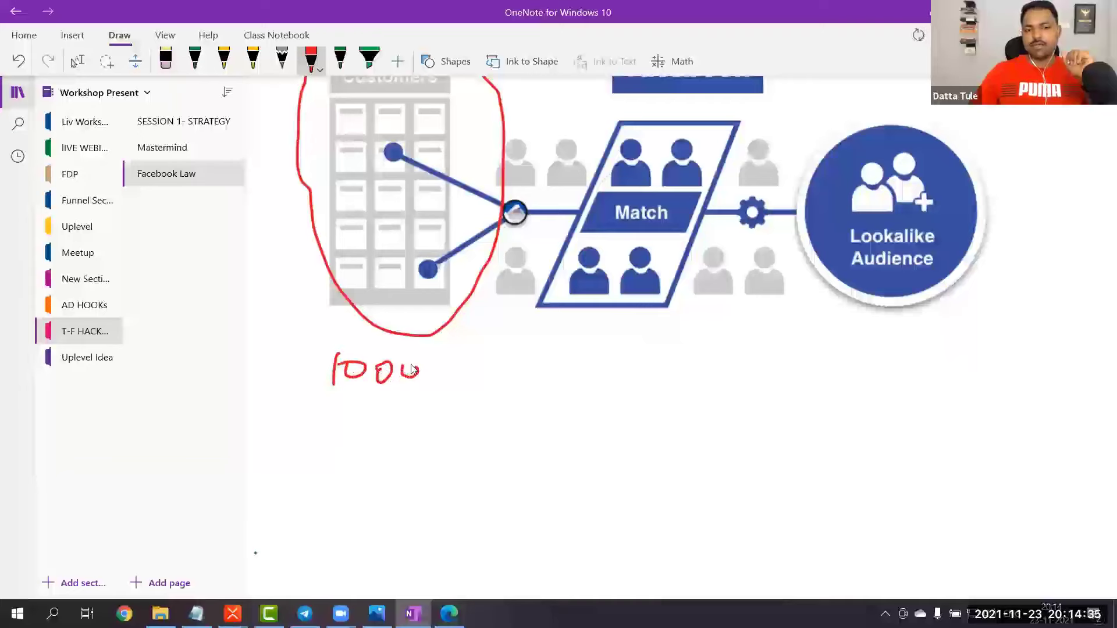
drag(329, 401, 428, 405)
drag(356, 417, 428, 415)
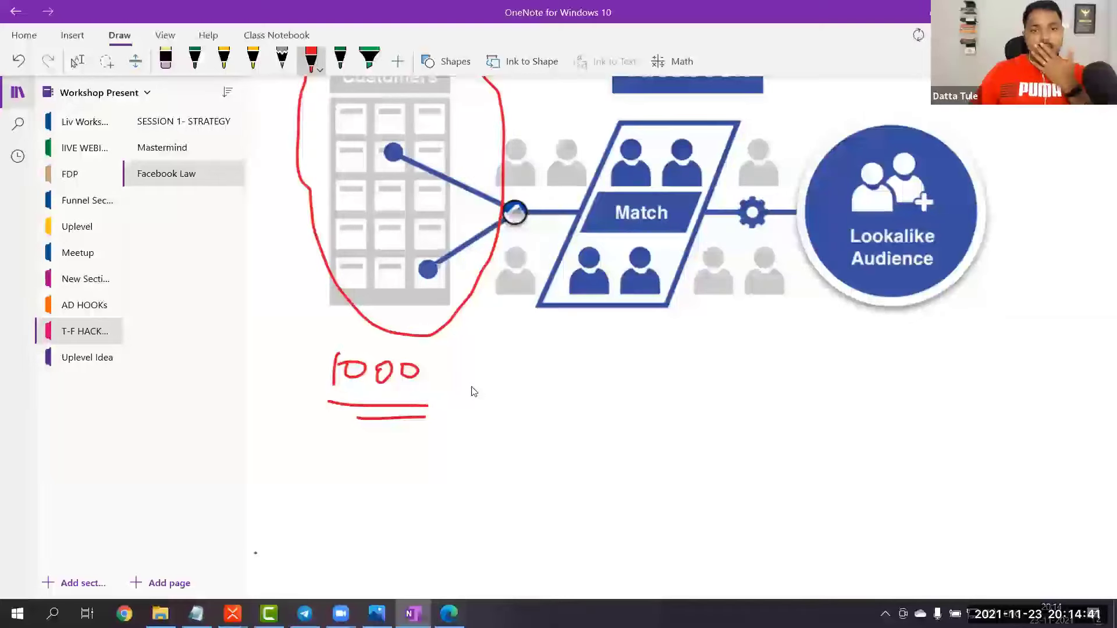
Circle the upper and lower pairs of blue people in the Match area with the yellow pen
scroll(588, 399, up, 3)
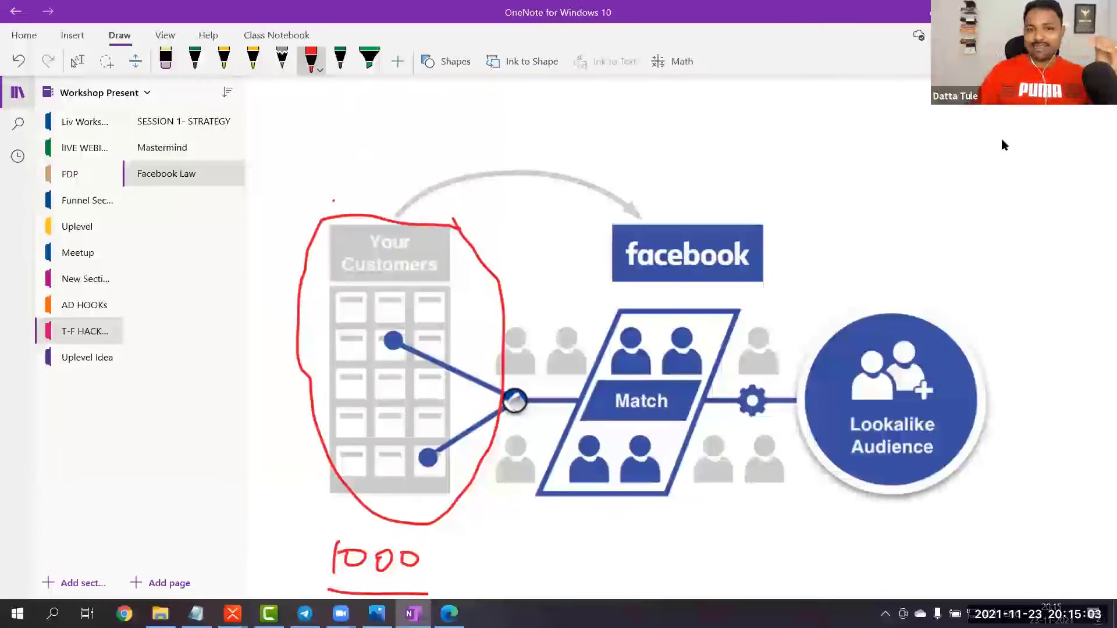
click(222, 61)
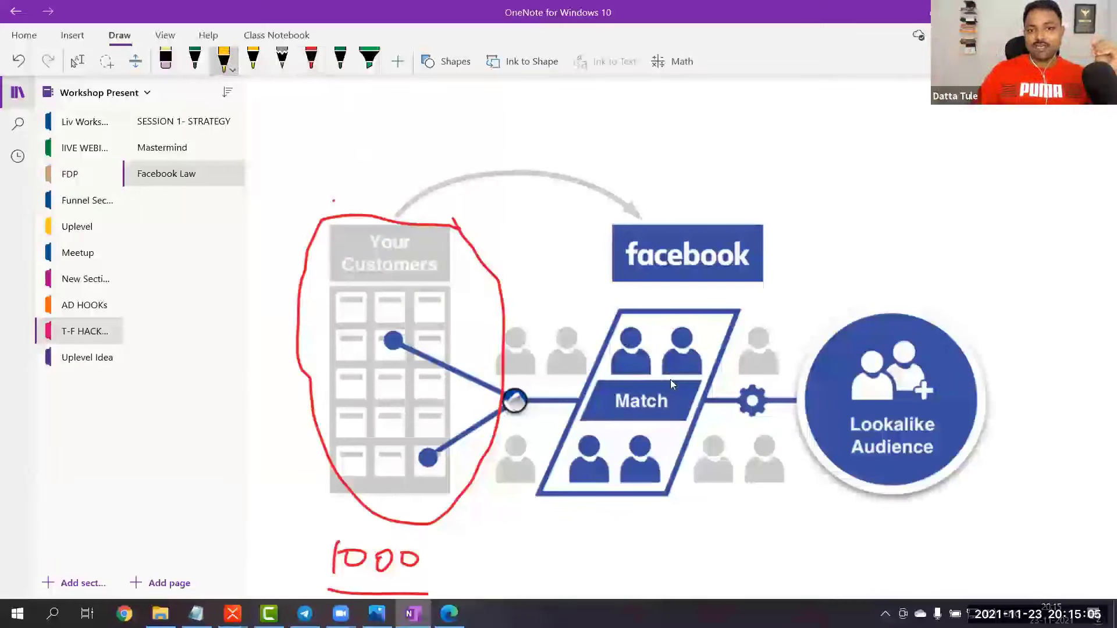
mouse_move(637, 313)
mouse_down()
mouse_move(613, 342)
mouse_move(633, 385)
mouse_move(728, 319)
mouse_move(640, 308)
mouse_move(636, 326)
mouse_up()
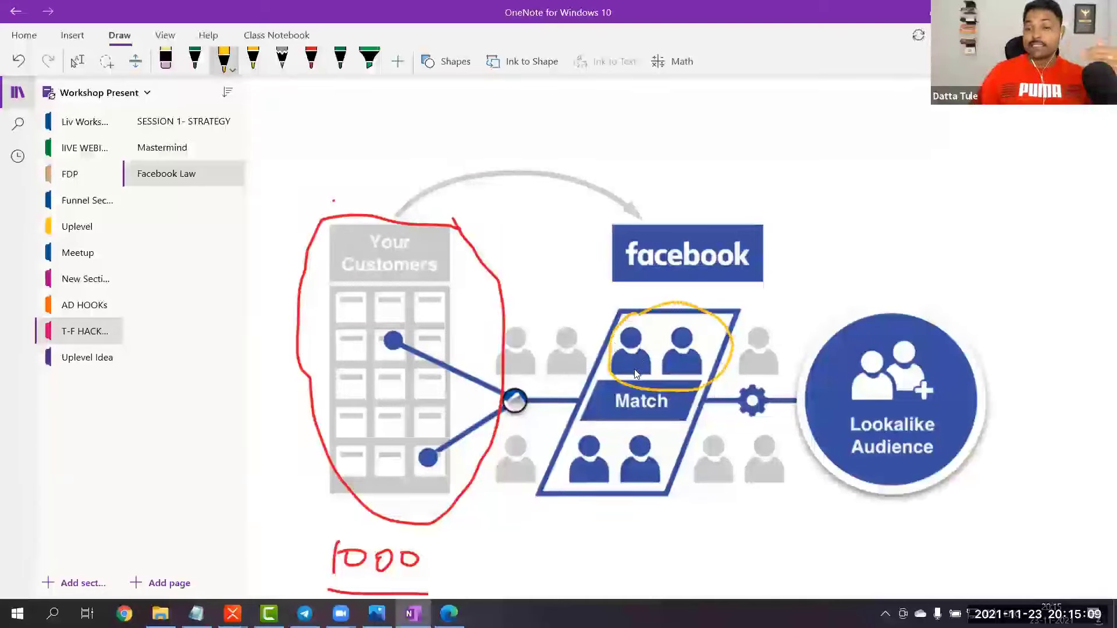
mouse_move(599, 433)
mouse_down()
mouse_move(605, 513)
mouse_move(679, 431)
mouse_up()
Circle the Lookalike Audience badge in yellow, and undo that circle
mouse_move(929, 305)
mouse_down()
mouse_move(852, 312)
mouse_move(999, 395)
mouse_up()
drag(978, 347, 895, 285)
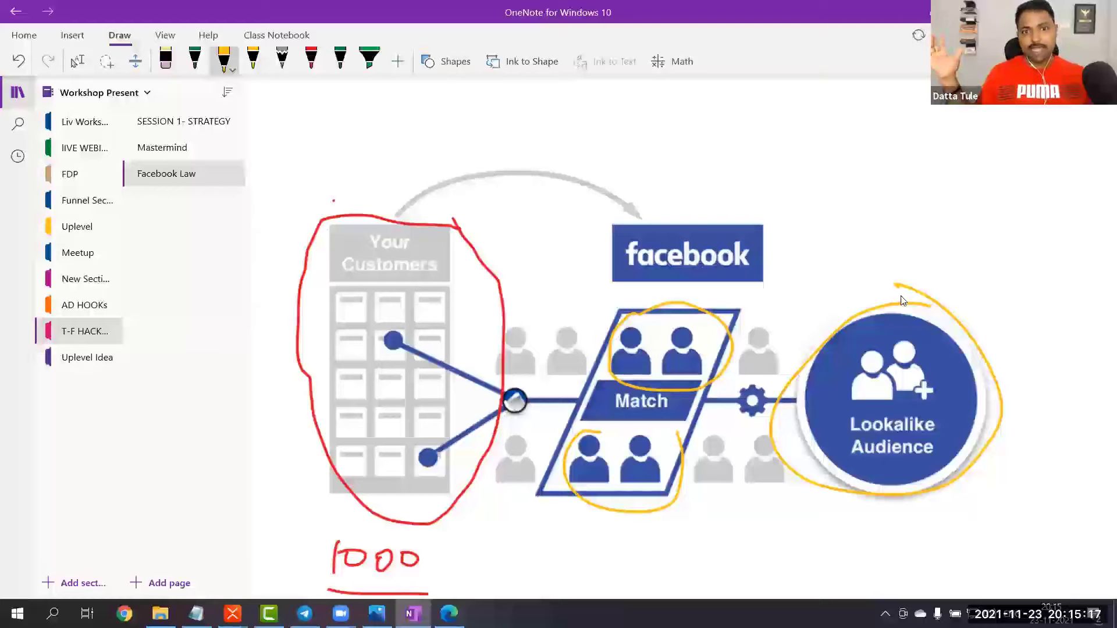
key(ctrl+z)
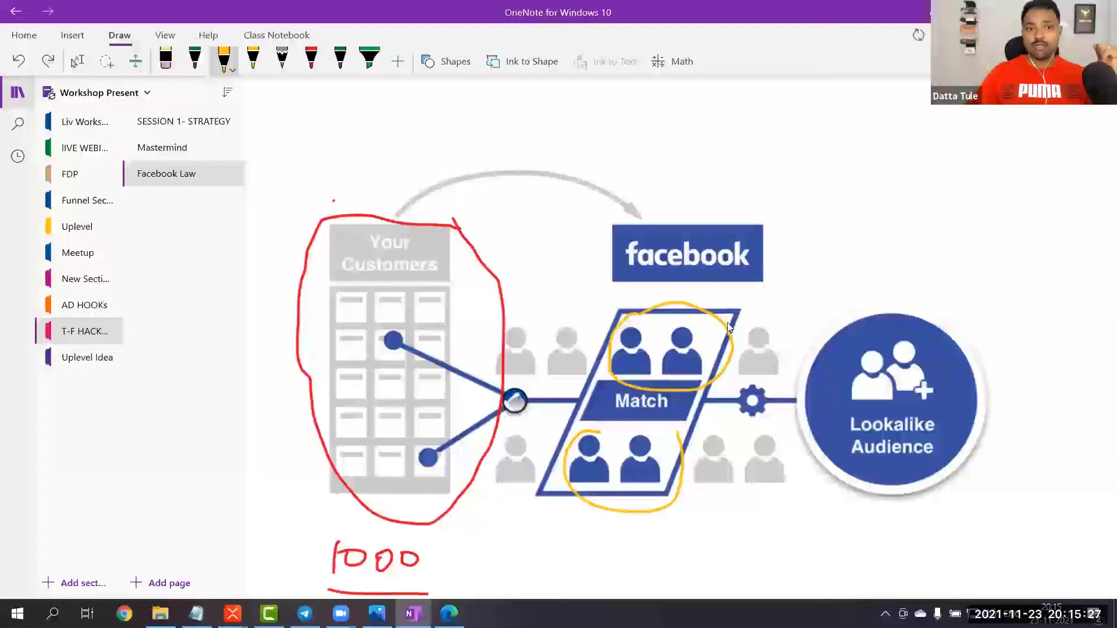
Trace the arrow from Your Customers to the facebook box with the green pen
click(195, 59)
mouse_move(390, 225)
mouse_down()
mouse_move(622, 192)
mouse_move(692, 197)
mouse_move(674, 216)
mouse_move(640, 220)
mouse_up()
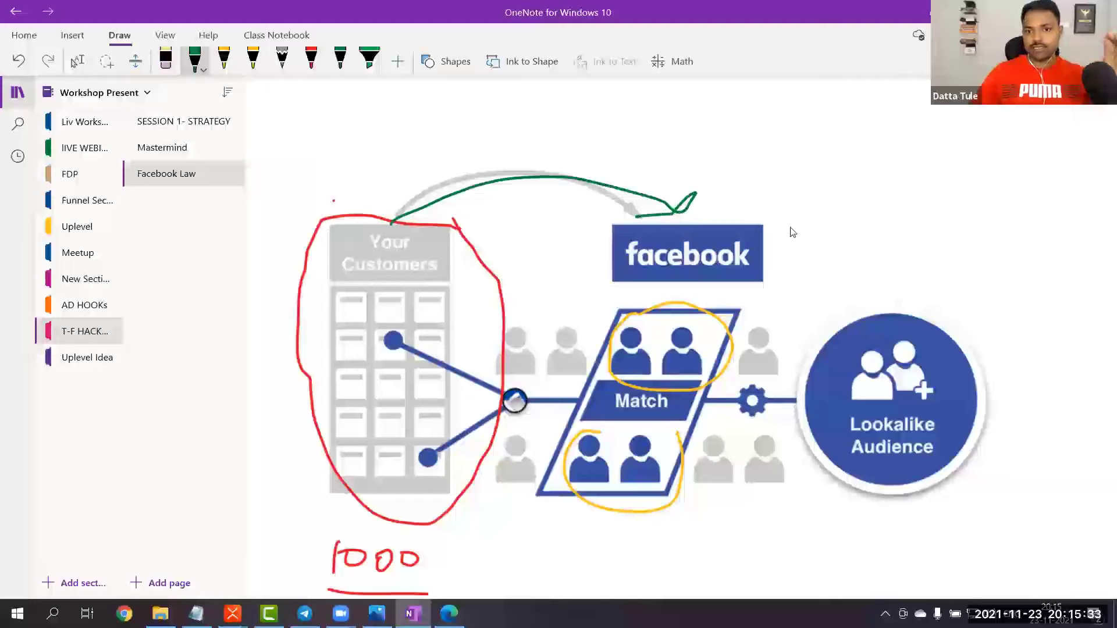
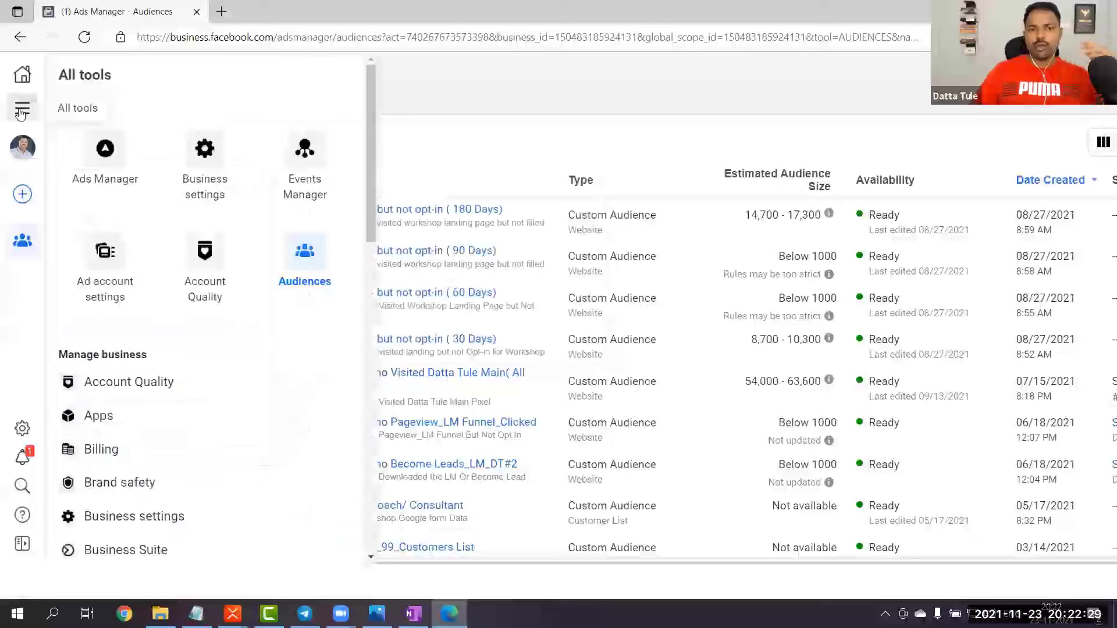
Switch to Ads Manager in the browser, open the Audiences tool and start a new saved audience
click(292, 267)
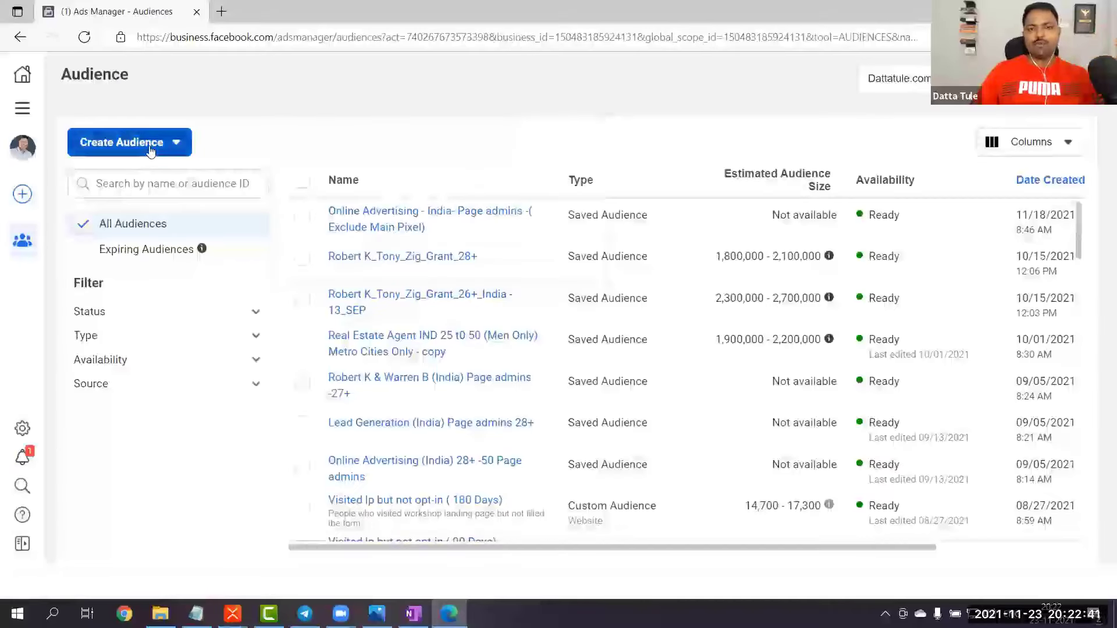
click(150, 150)
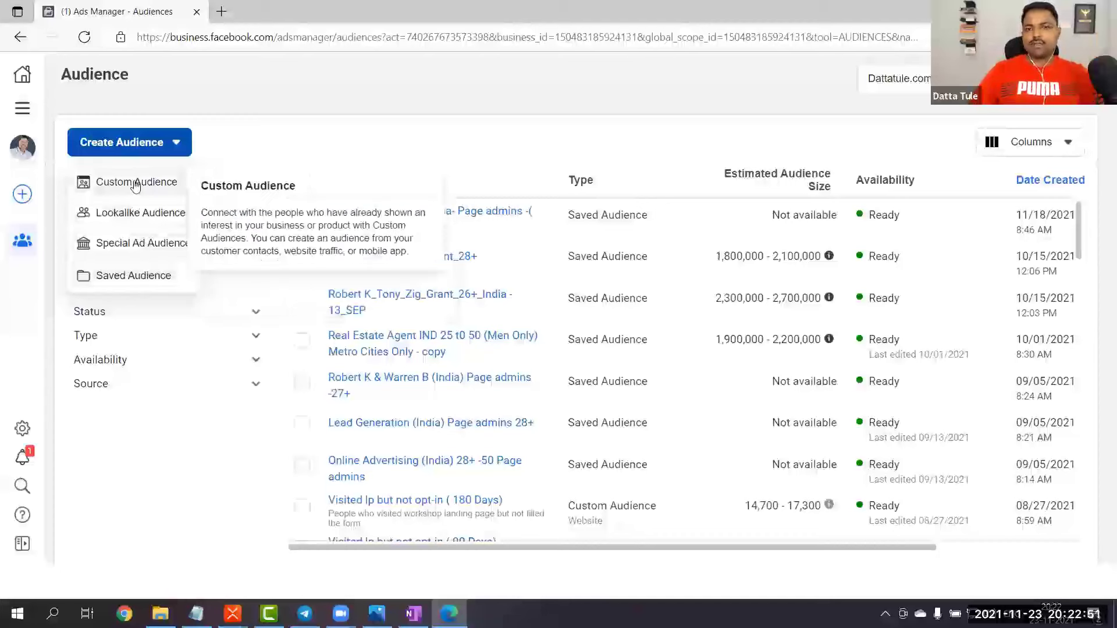
click(166, 285)
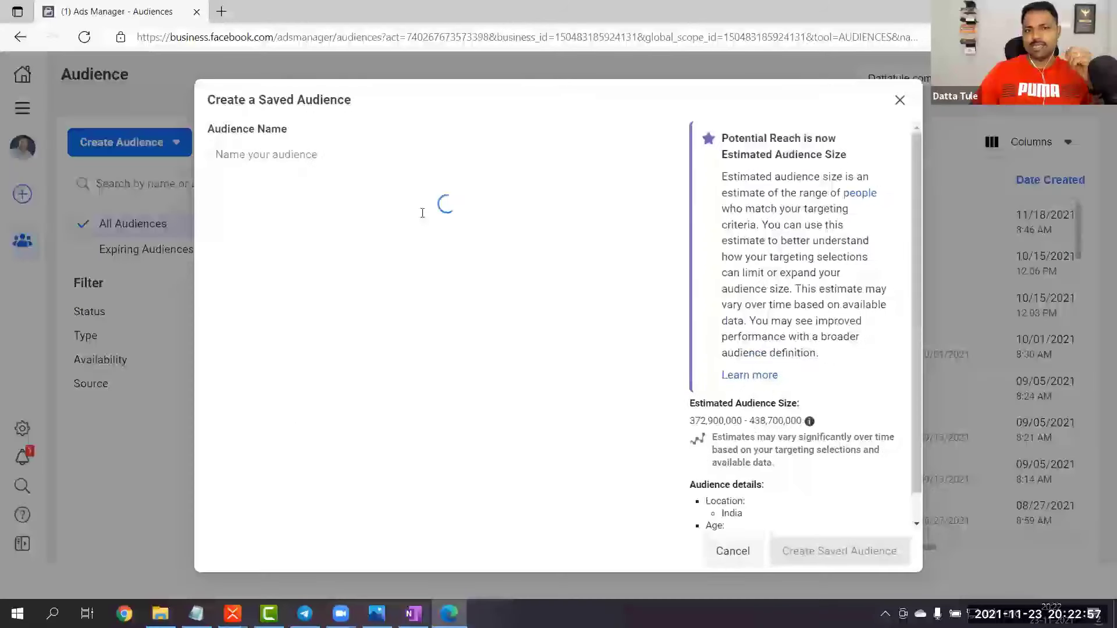
Search the saved audience's detailed targeting for "Digital markering" and clear the entry
scroll(377, 264, down, 1)
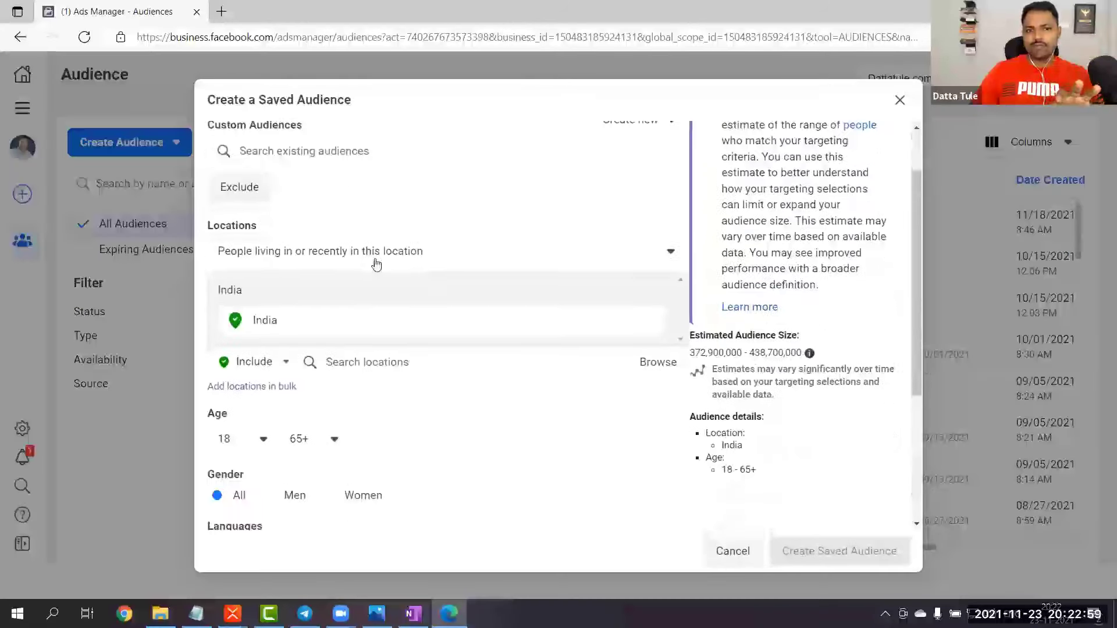
scroll(376, 265, down, 4)
click(298, 406)
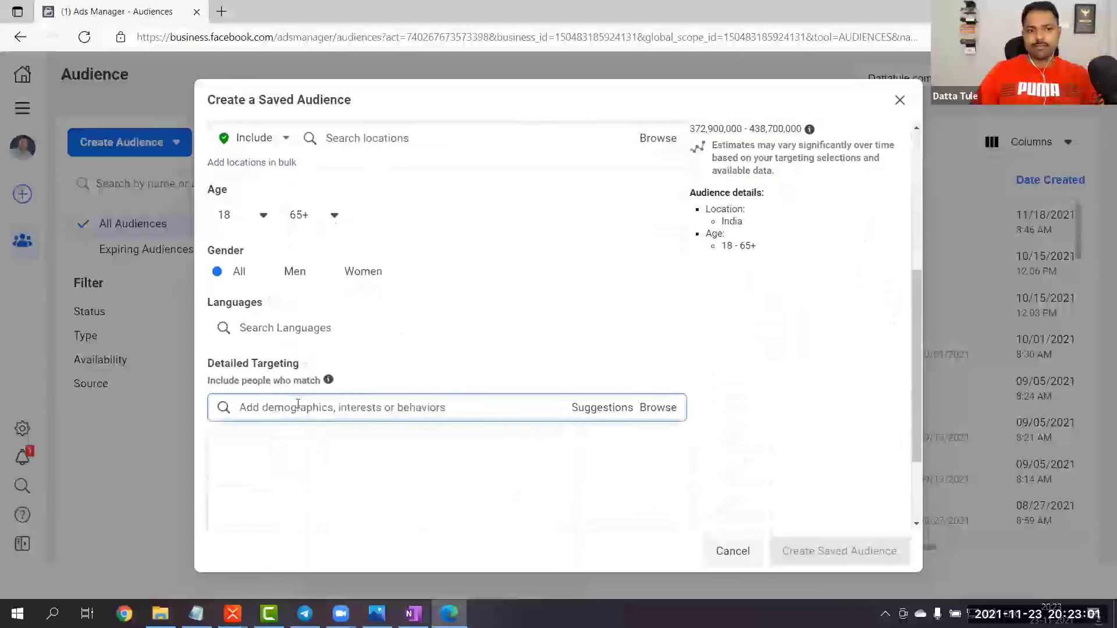
text(Digital markering)
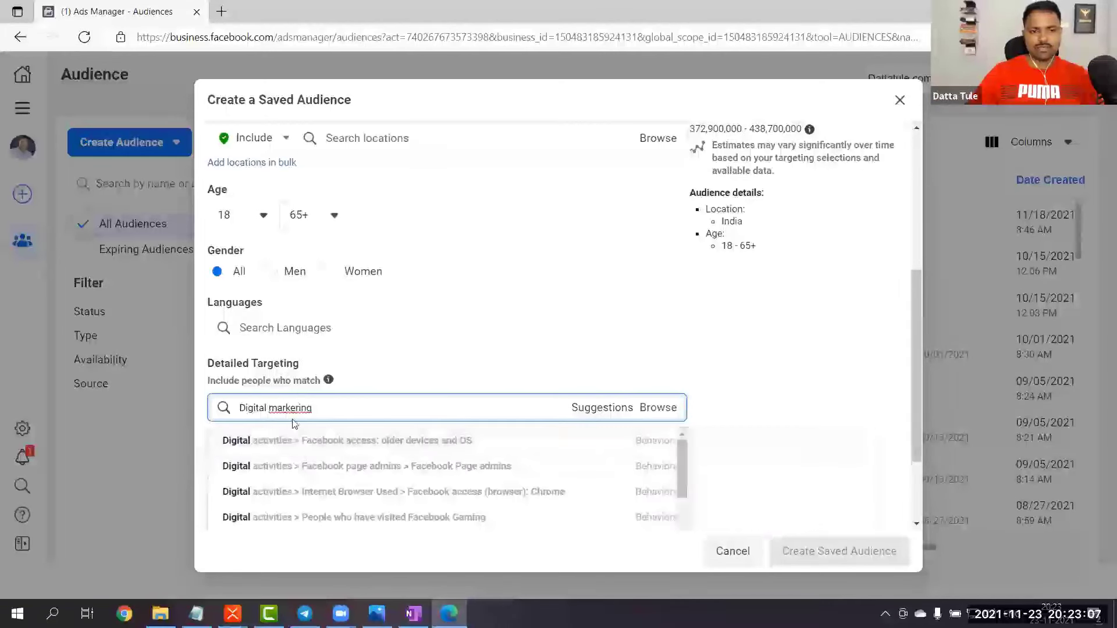
right_click(294, 414)
right_click(287, 409)
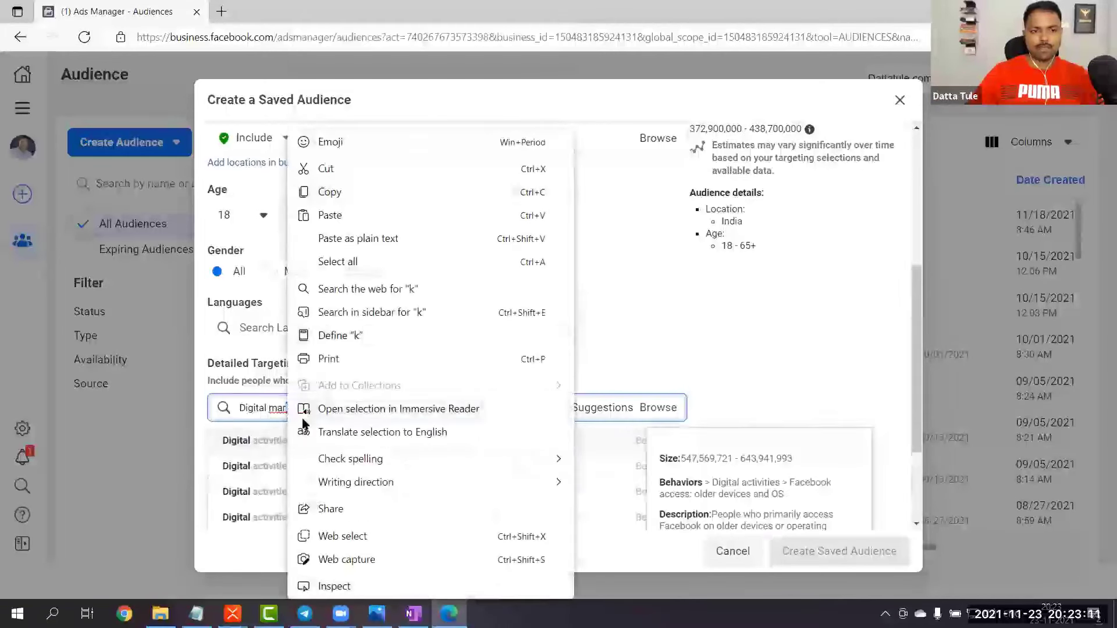
click(284, 429)
click(657, 437)
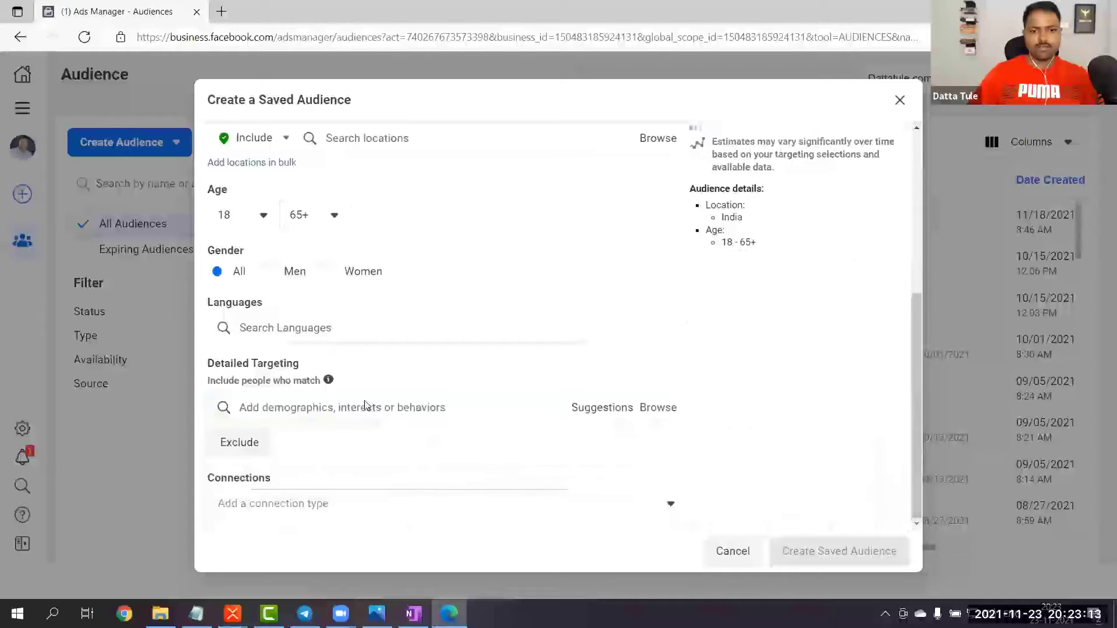
Search detailed targeting for "online marketing" and add the Online advertising interest to the saved audience
text(on)
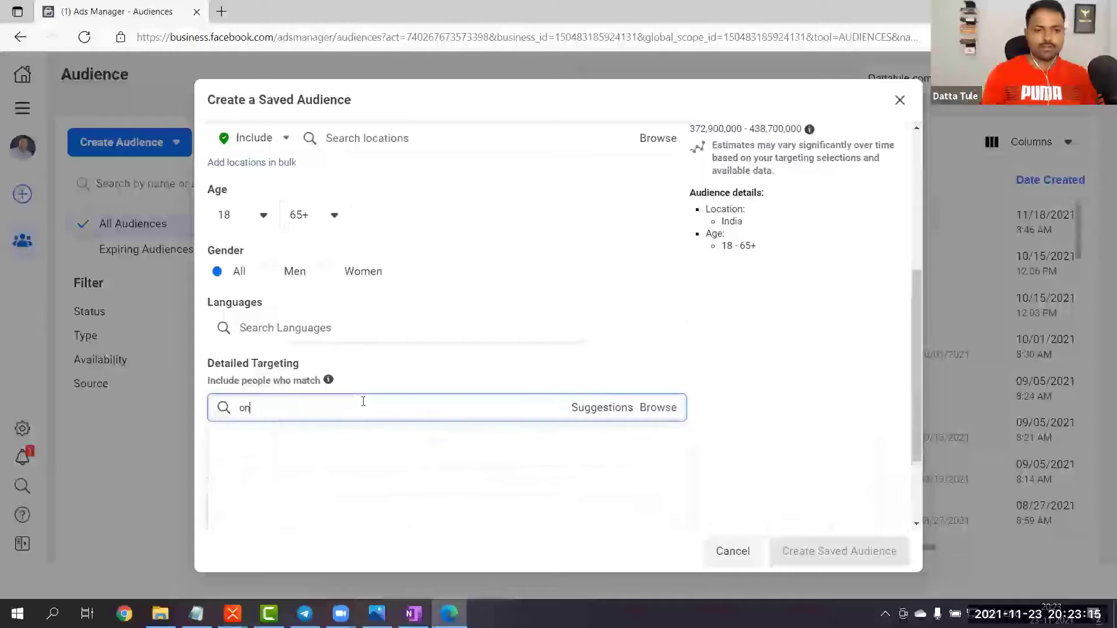
text(line market)
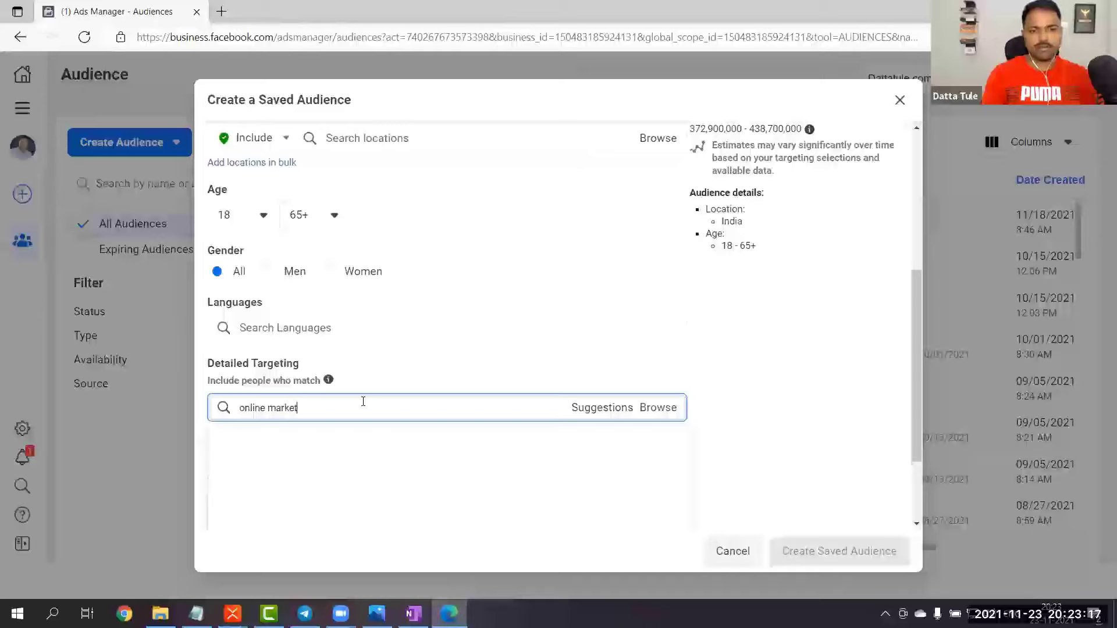
text(ing)
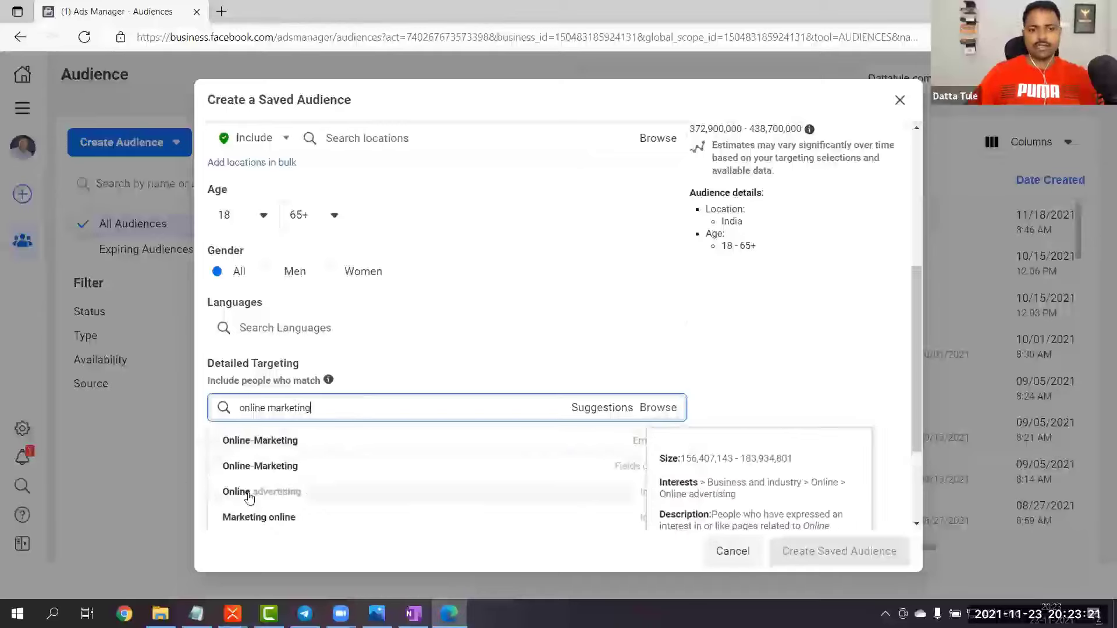
click(445, 491)
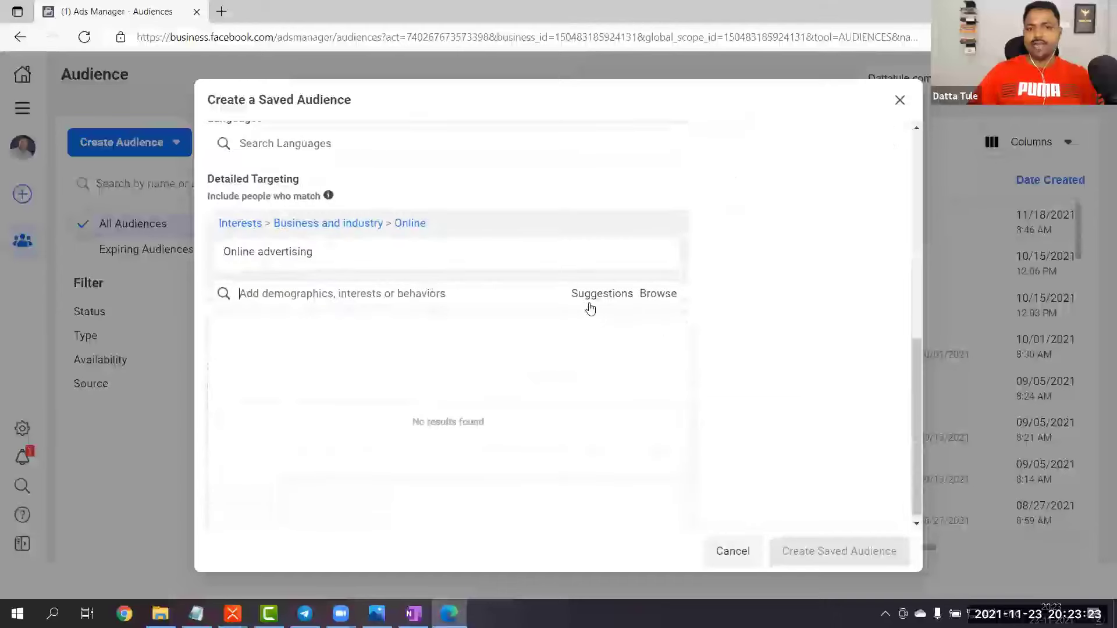
Examine the suggested related interests and the saved audience's settings, and close the form without saving
click(599, 297)
scroll(348, 384, down, 3)
scroll(341, 416, up, 1)
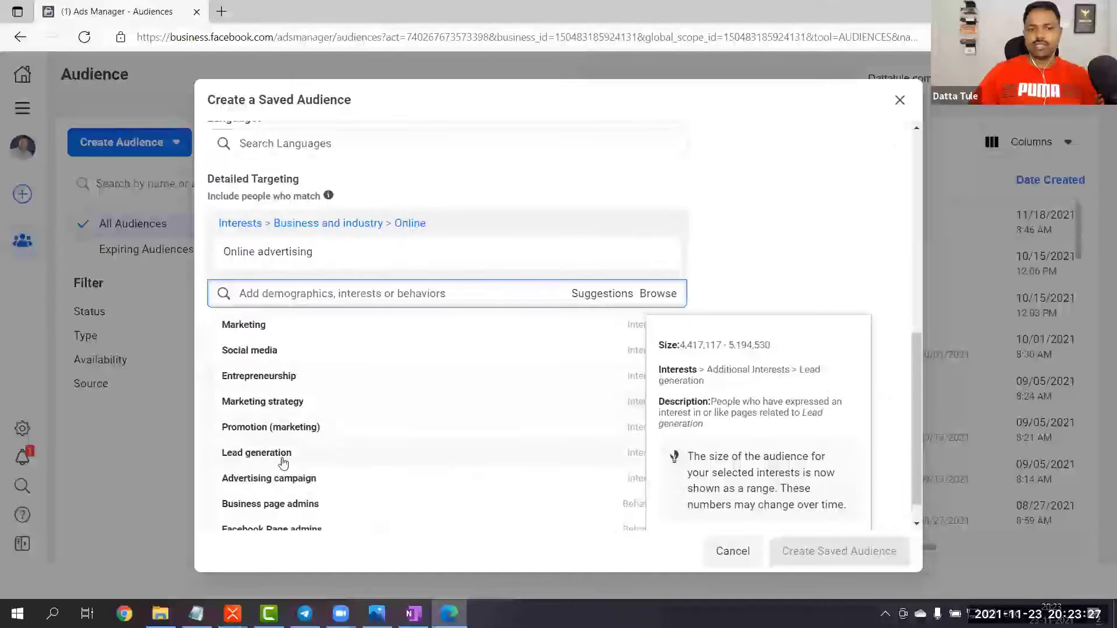
scroll(312, 499, down, 2)
scroll(316, 486, up, 6)
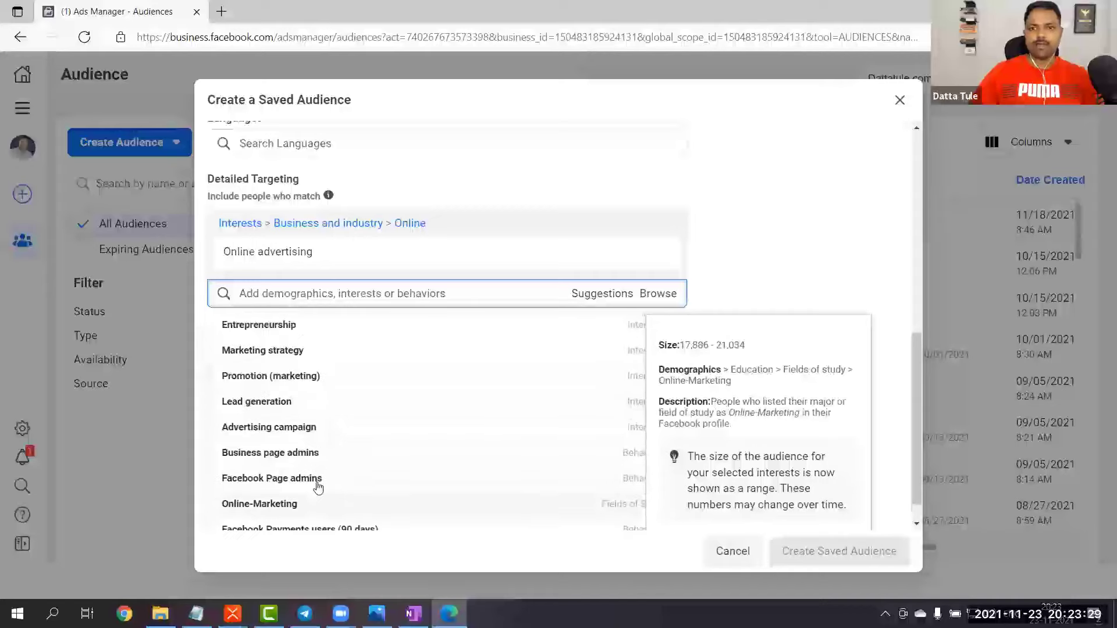
scroll(337, 384, up, 1)
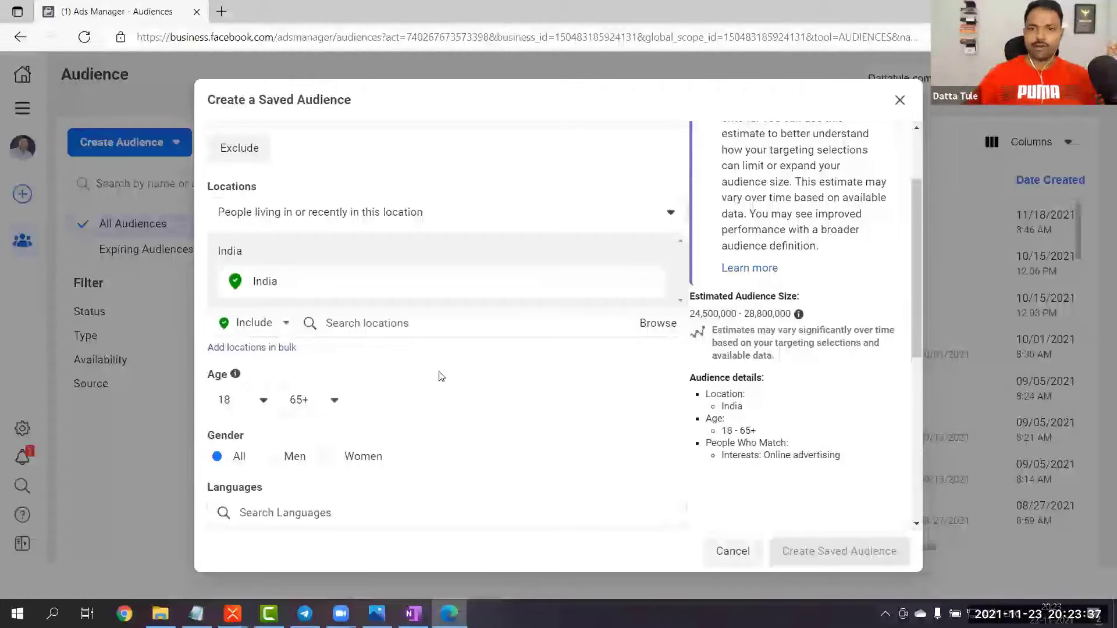
scroll(844, 312, up, 2)
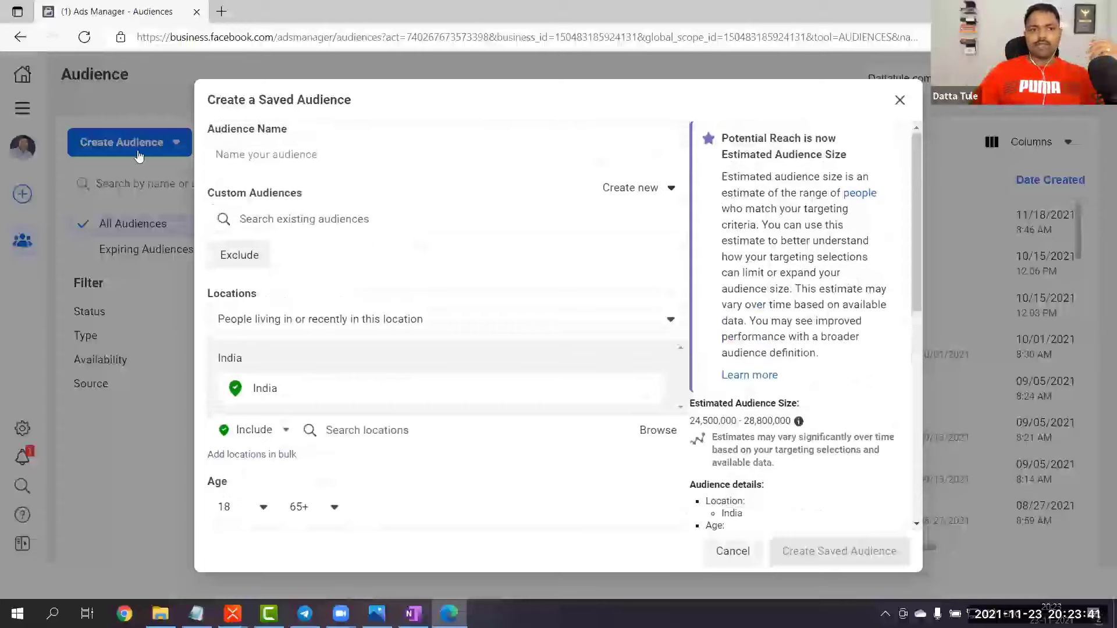
key(Escape)
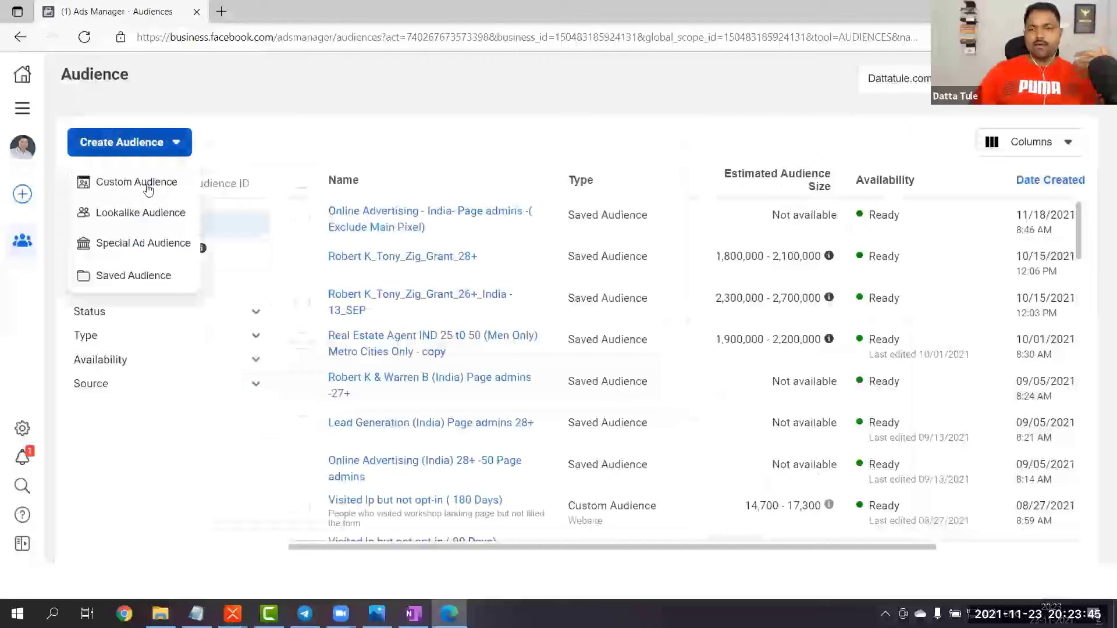
Start a new custom audience and highlight the Your Sources and Facebook Sources headings in turn
mouse_move(148, 188)
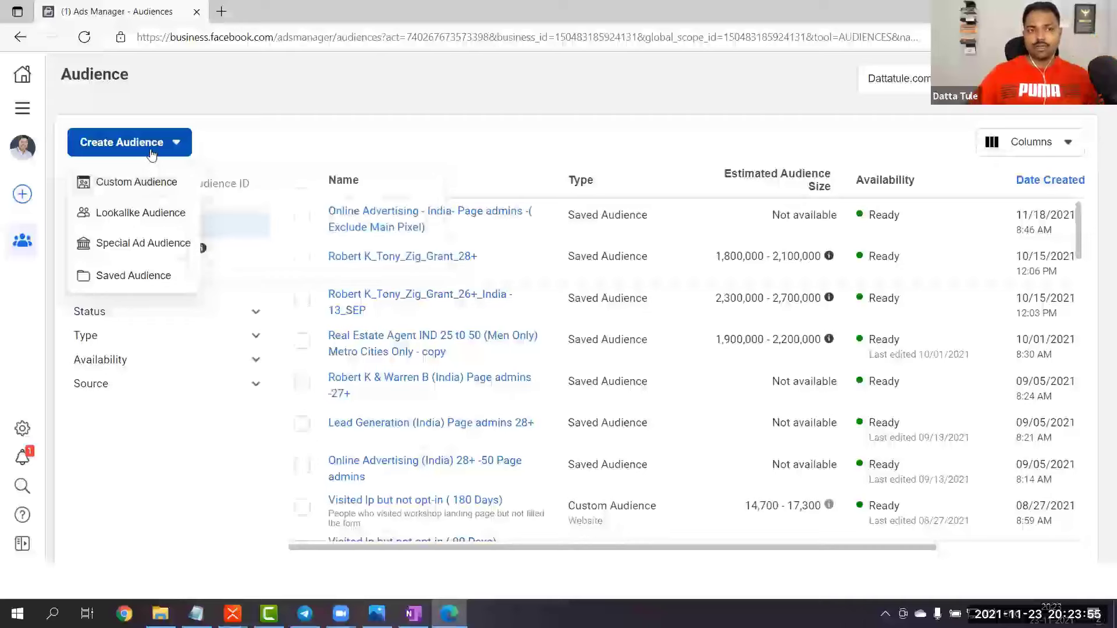
click(145, 183)
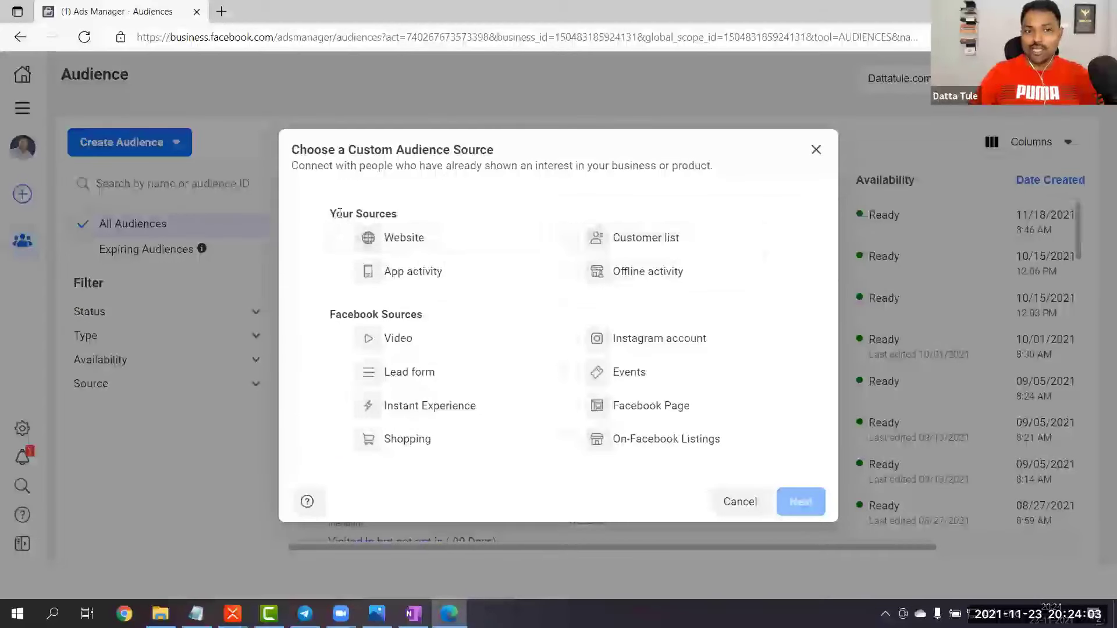
drag(330, 219, 398, 213)
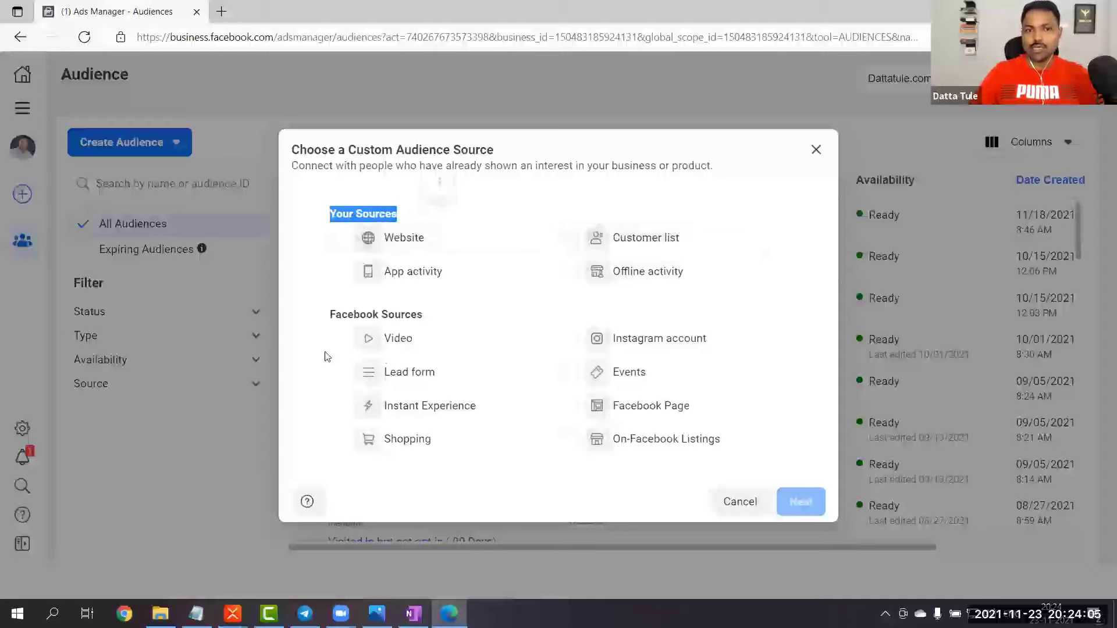
drag(324, 317, 440, 320)
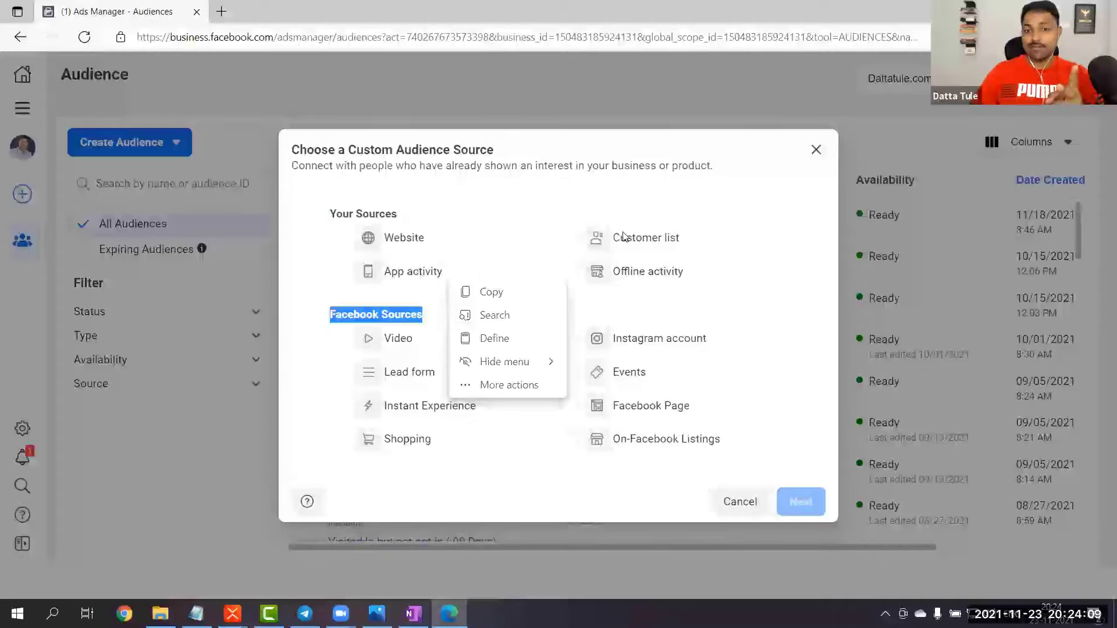
click(289, 357)
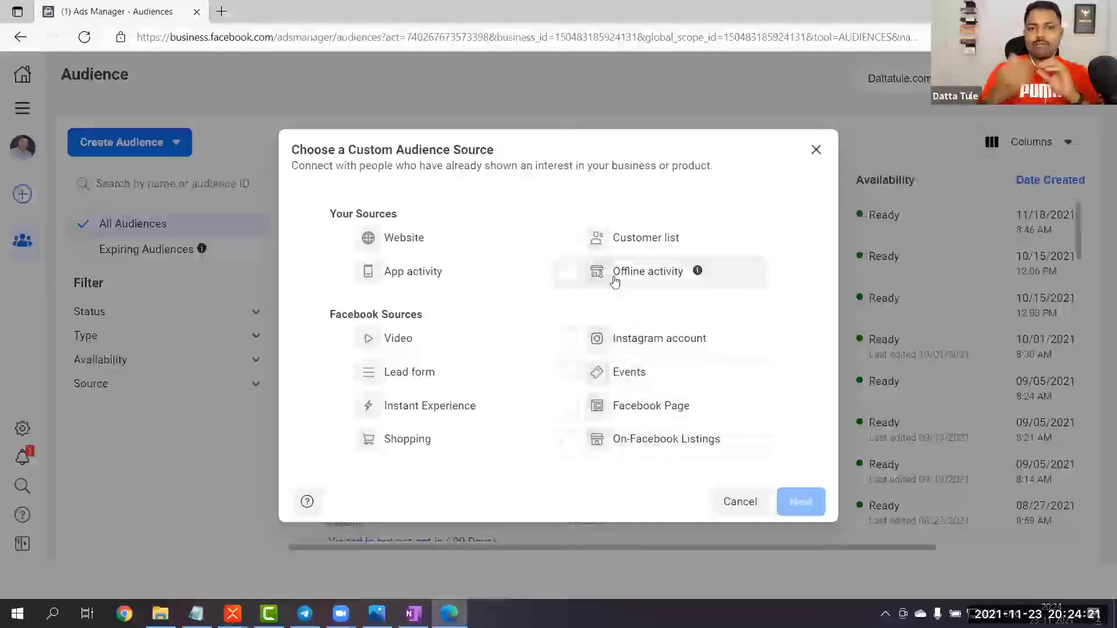
Choose Customer list as the custom audience source and download the customer list file template
click(568, 239)
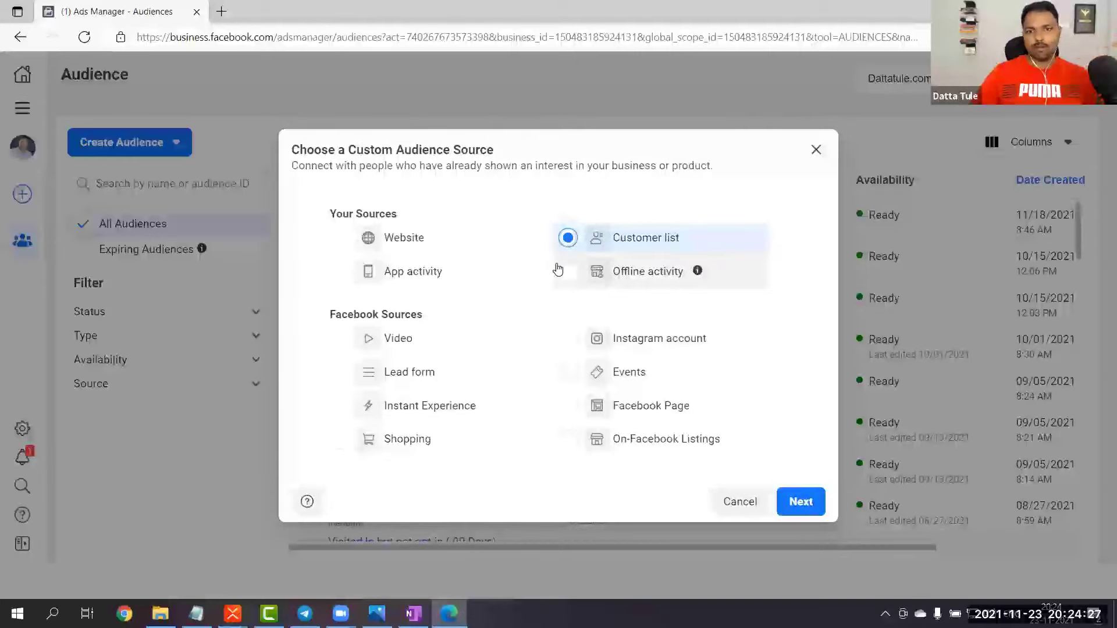
click(798, 501)
scroll(468, 274, down, 2)
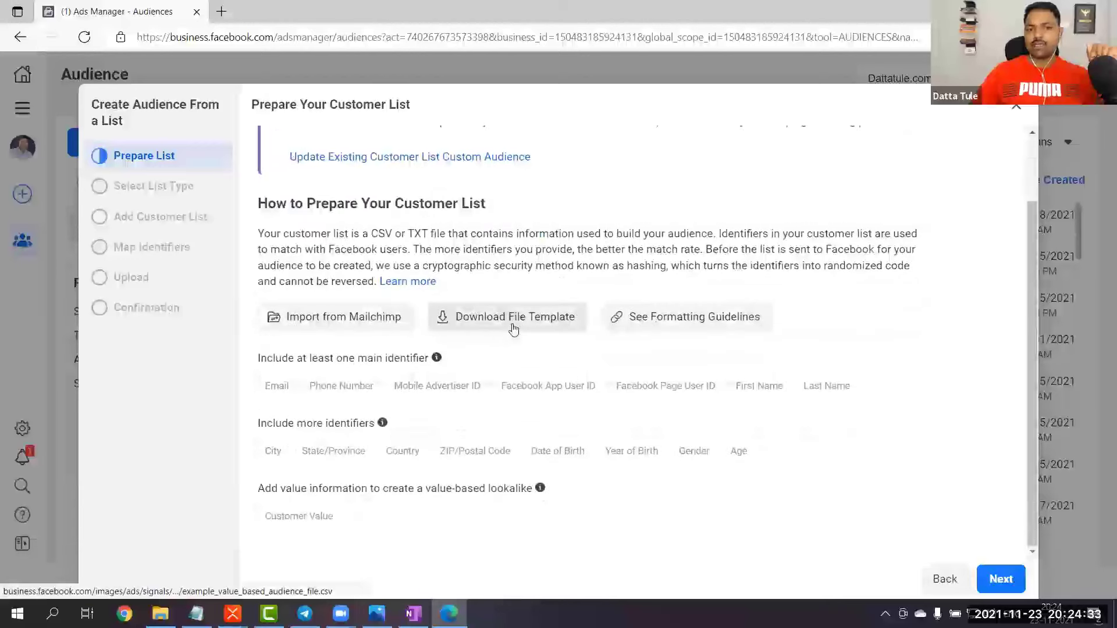
click(511, 327)
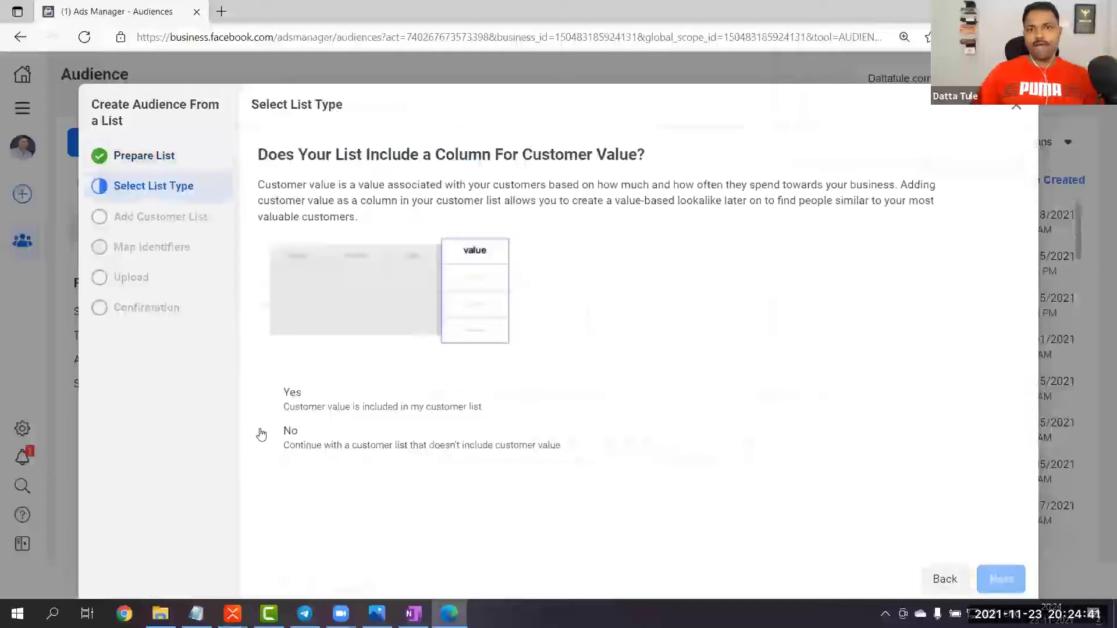
Specify that the list has no customer value column and choose Paste Comma-Separated Values for adding the customers
click(267, 431)
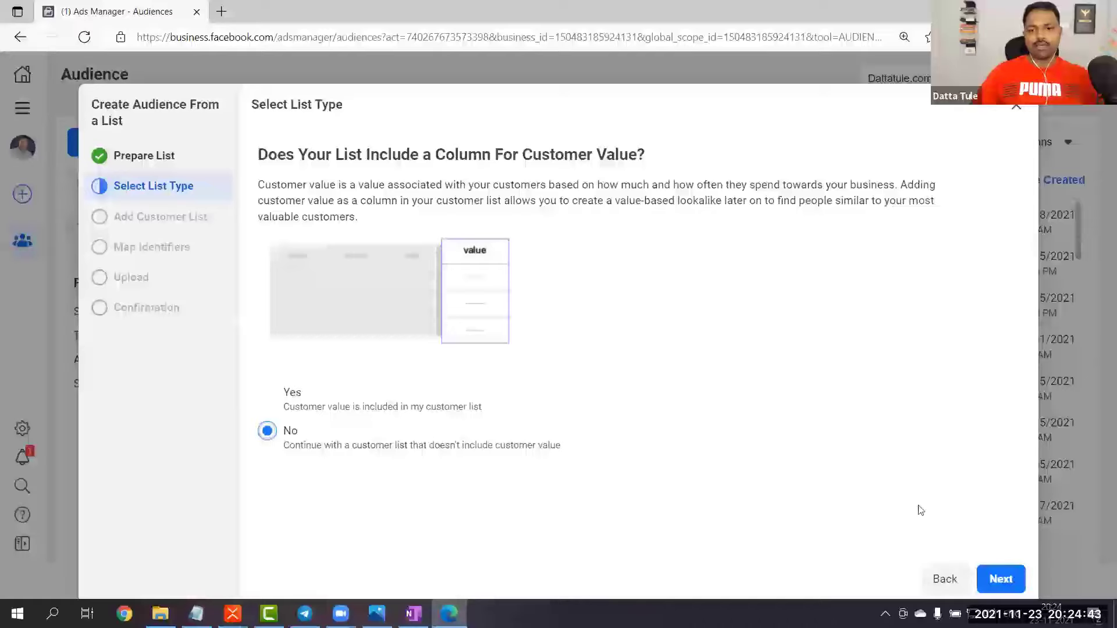
click(1001, 578)
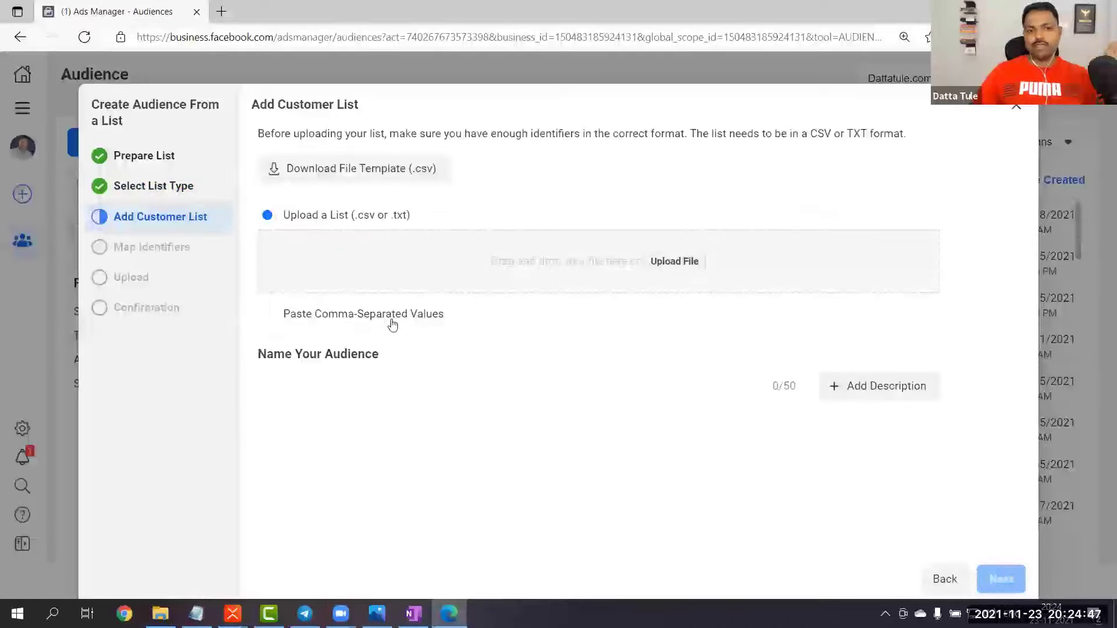
click(270, 317)
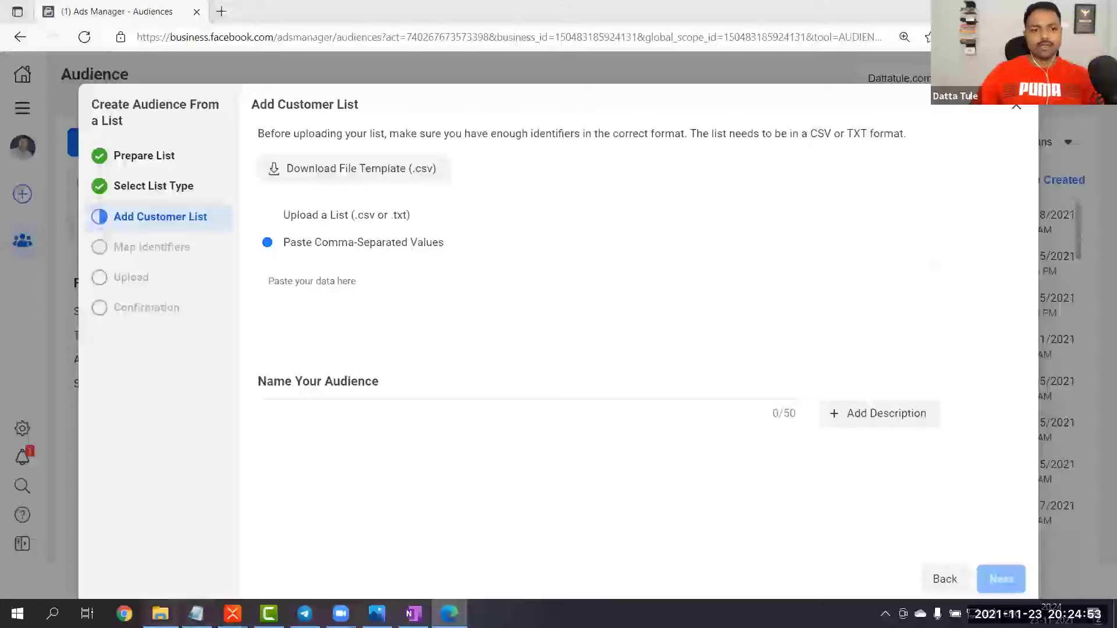
Switch to Chrome and open the webinar leads spreadsheet from the PPC bookmarks
click(124, 613)
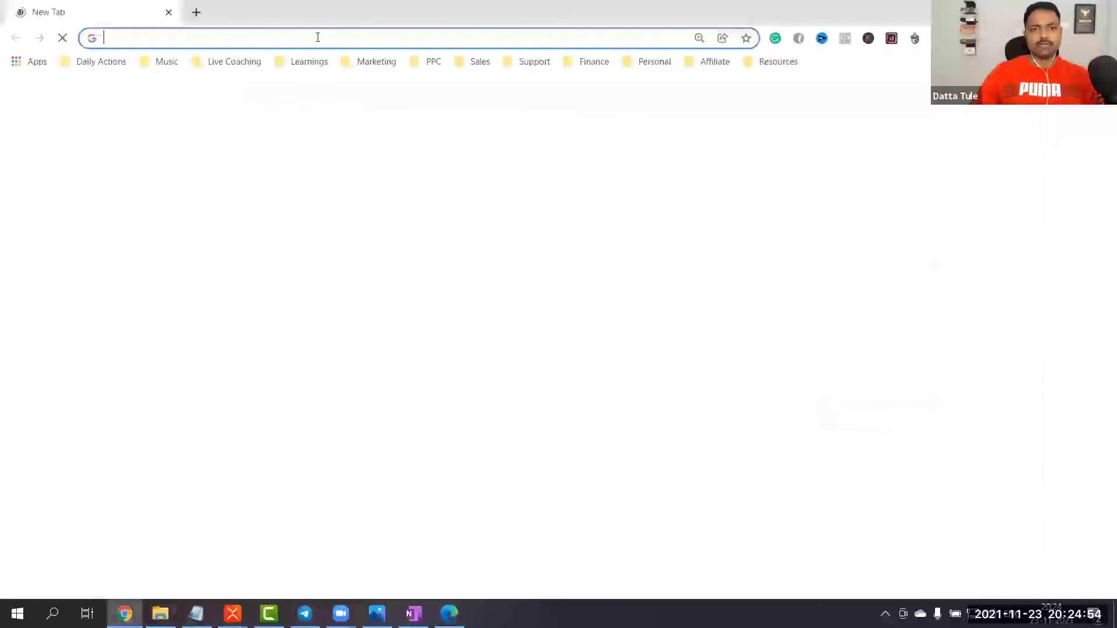
click(433, 61)
click(516, 80)
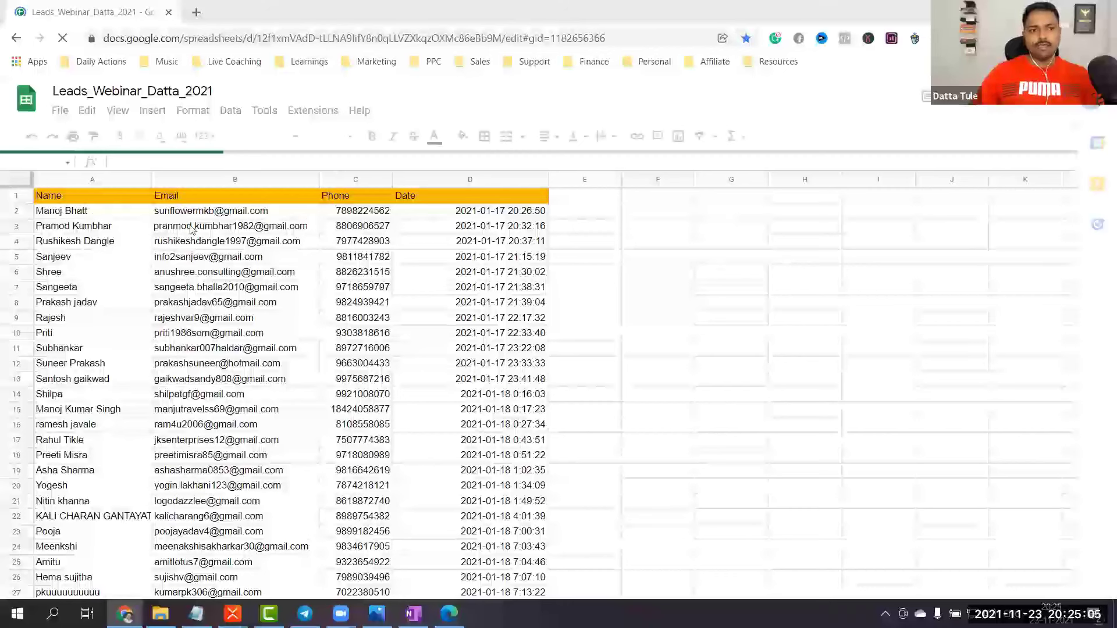
Copy the lead names, emails and phone numbers in cells A2:C22
shift+click(361, 335)
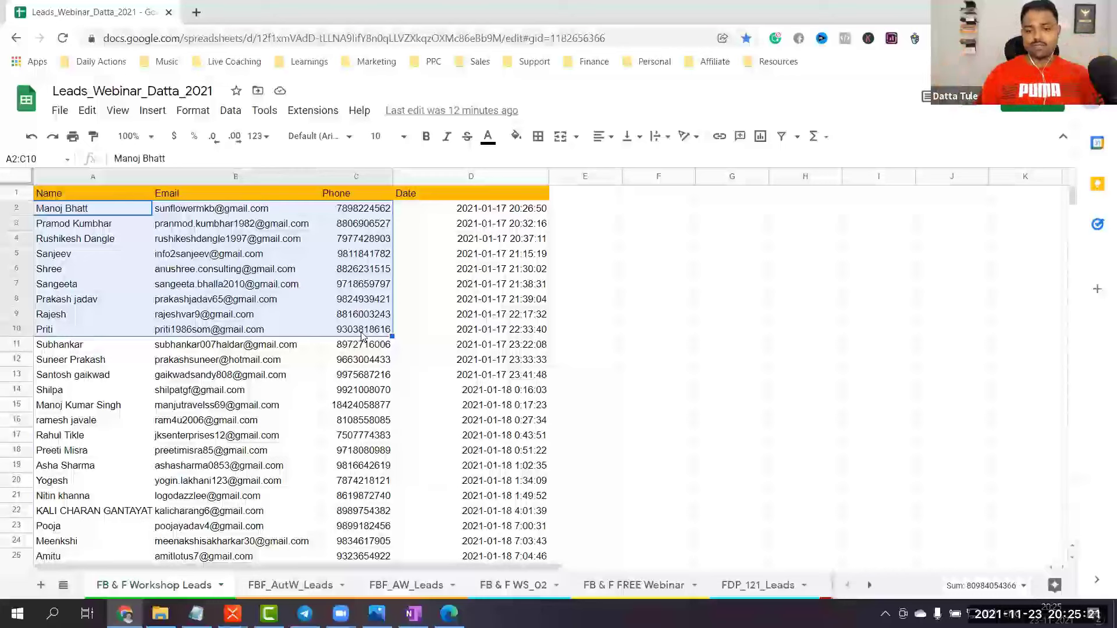
key(shift+Down)
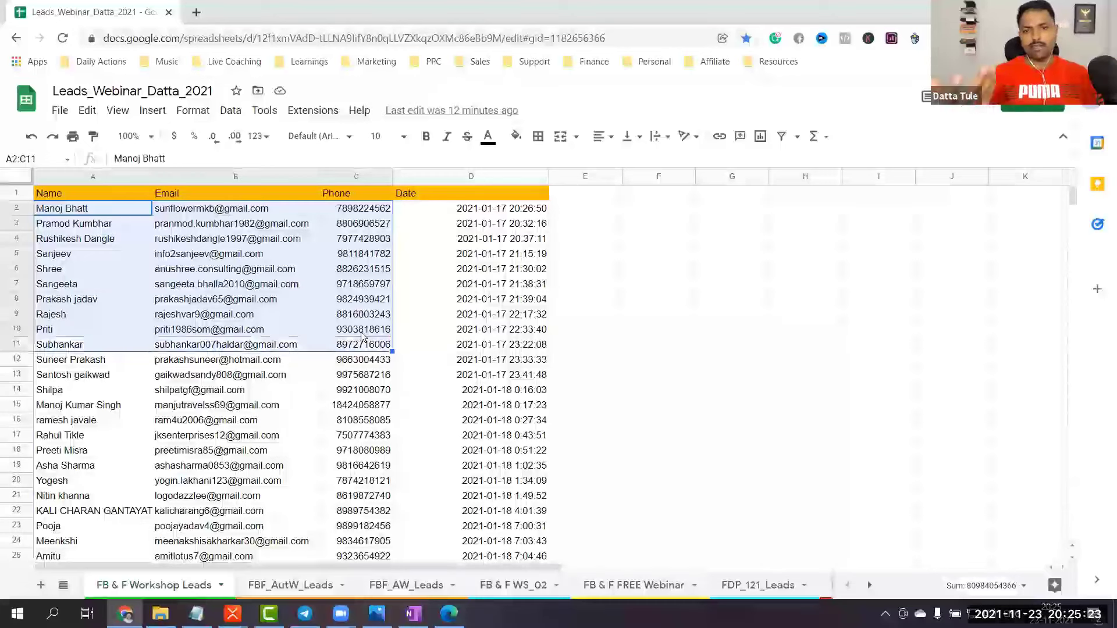
key(shift+Down)
key(shift+Down)
key(shift+Down)
key(shift+Down)
key(shift+Down)
key(shift+Down)
key(shift+Down)
key(shift+Down)
key(shift+Down)
key(shift+Down)
key(shift+Down)
key(ctrl+c)
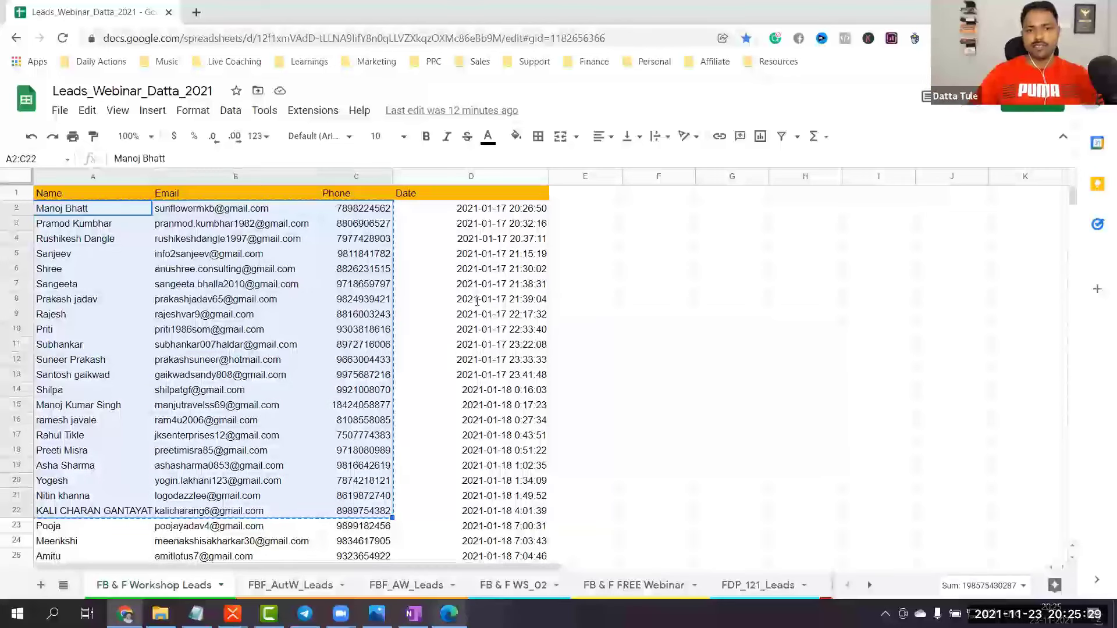
Paste the copied leads into the customer list in Ads Manager, name the audience My Leads Data, and continue to identifier mapping
key(alt+Tab)
key(ctrl+v)
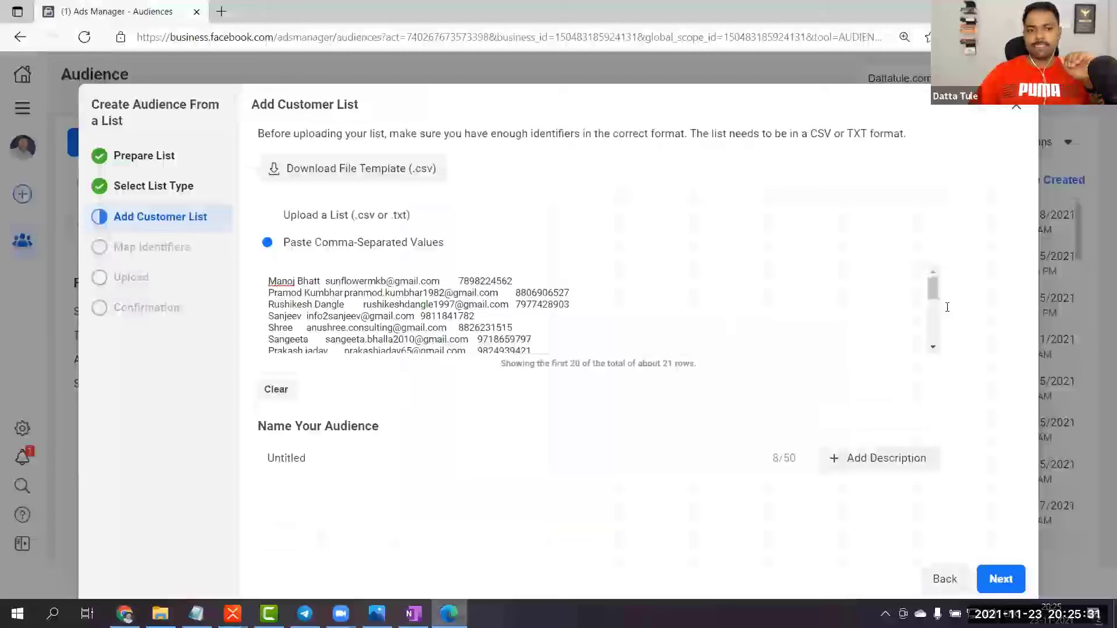
double_click(294, 452)
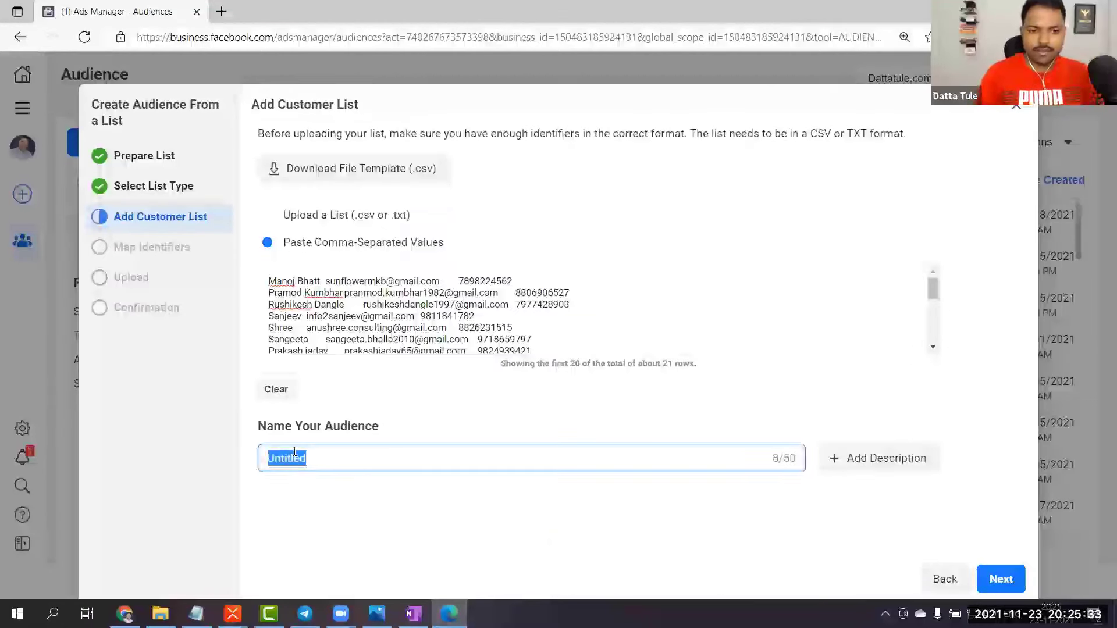
text(My Pad)
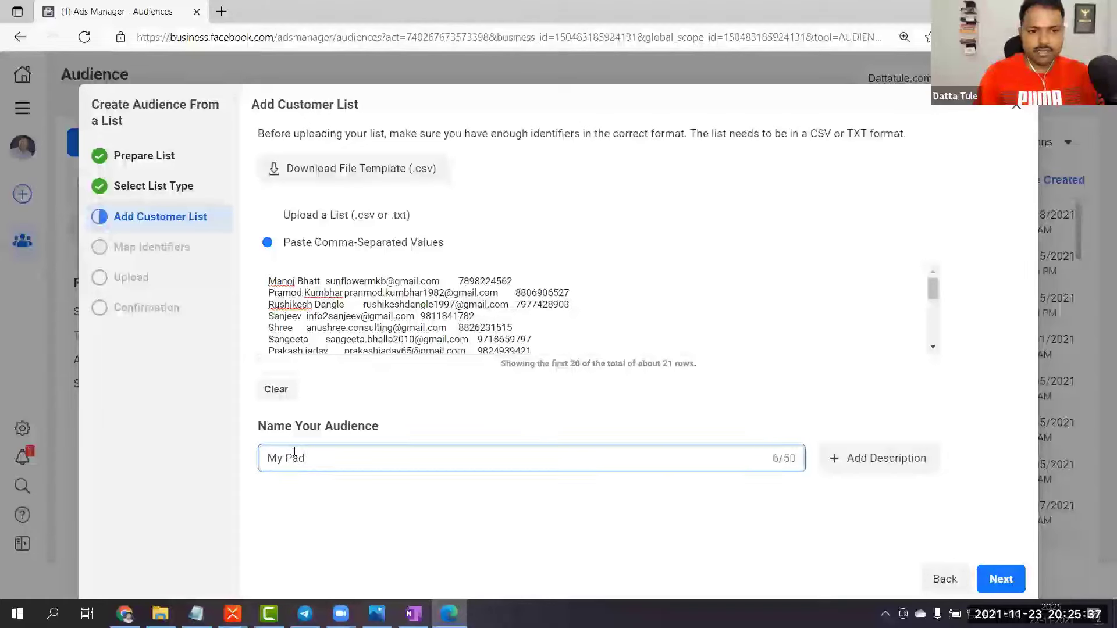
key(BackSpace)
key(BackSpace)
key(BackSpace)
text(Leads )
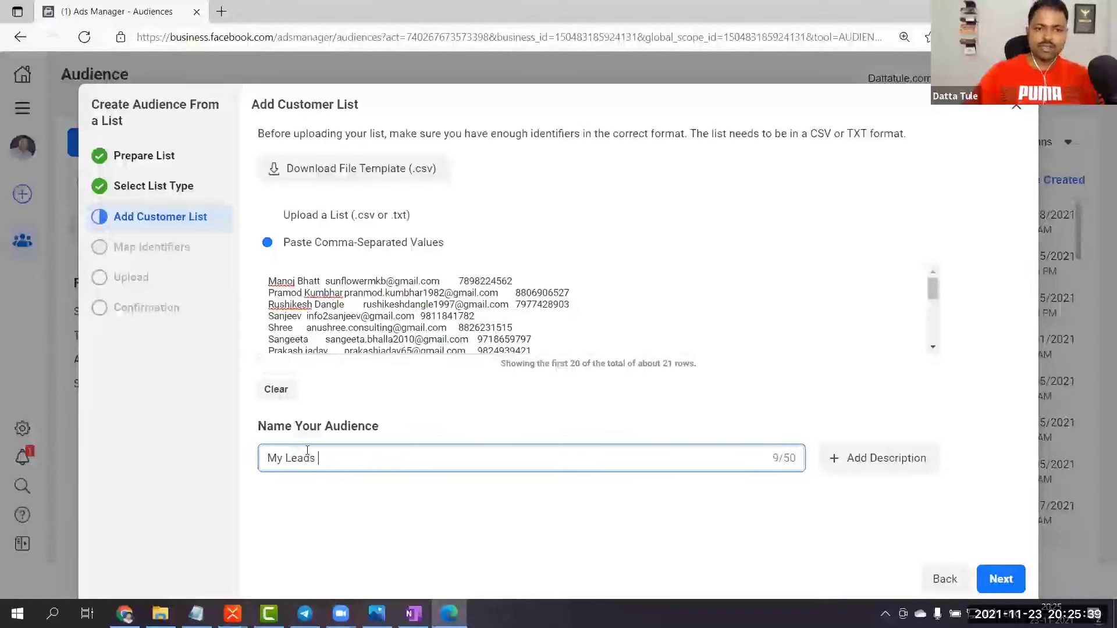
text(Data)
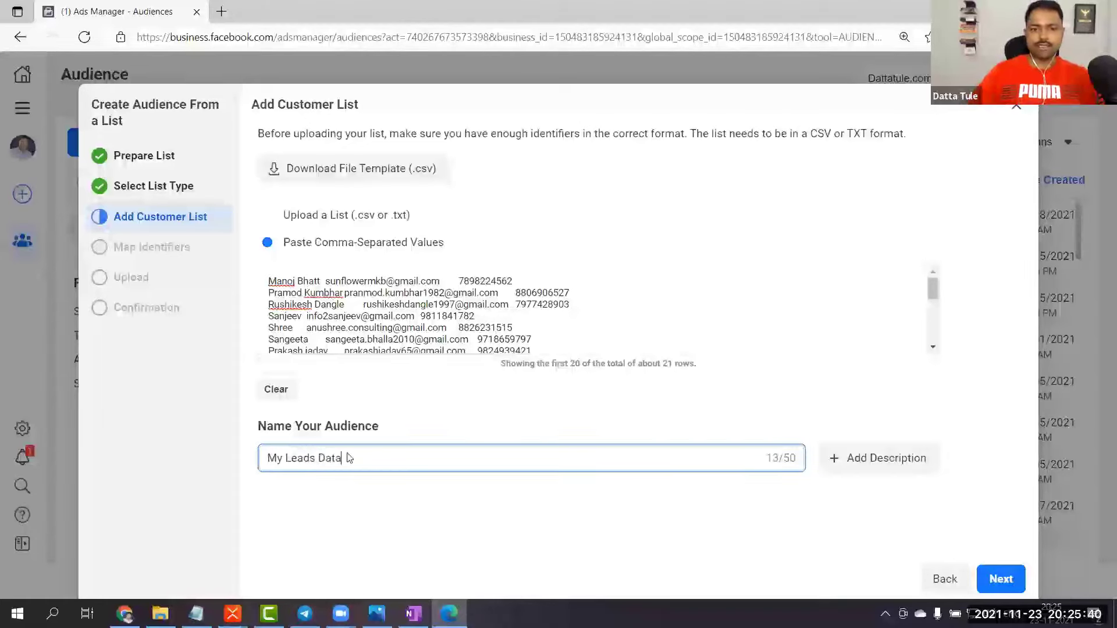
click(998, 579)
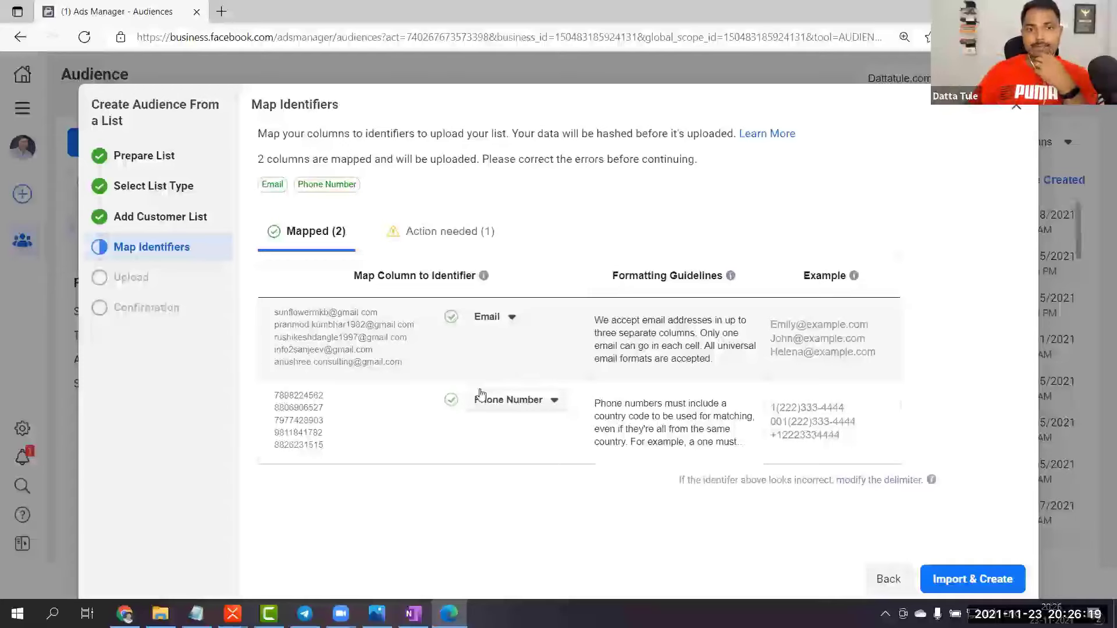
Map the unmapped names column to First Name, review the mapped identifiers, and close the form without importing the list
click(444, 238)
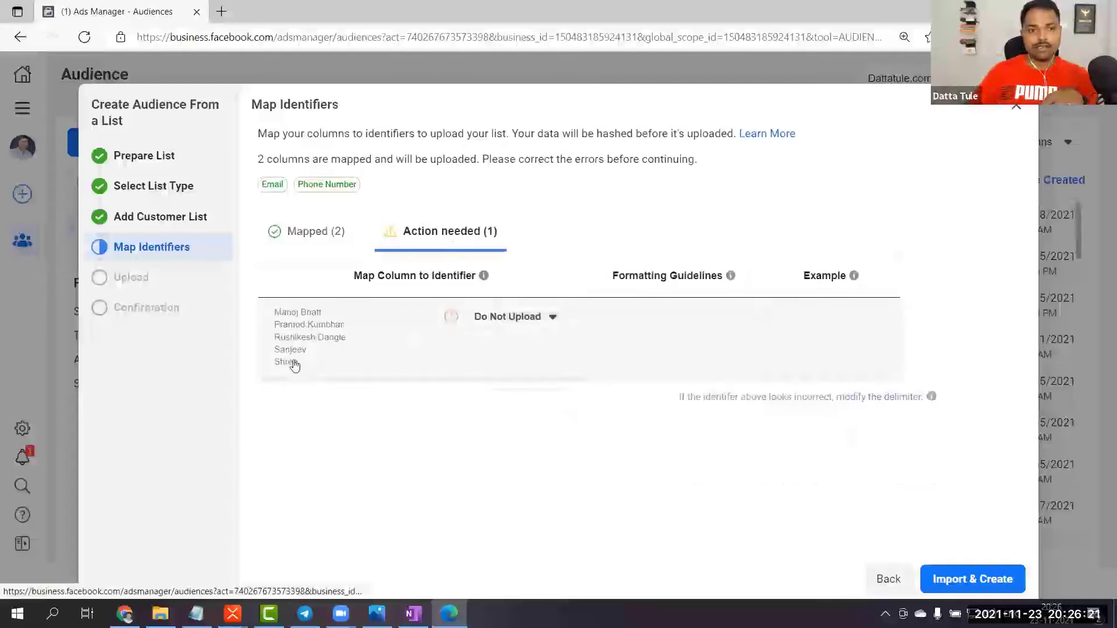
click(492, 324)
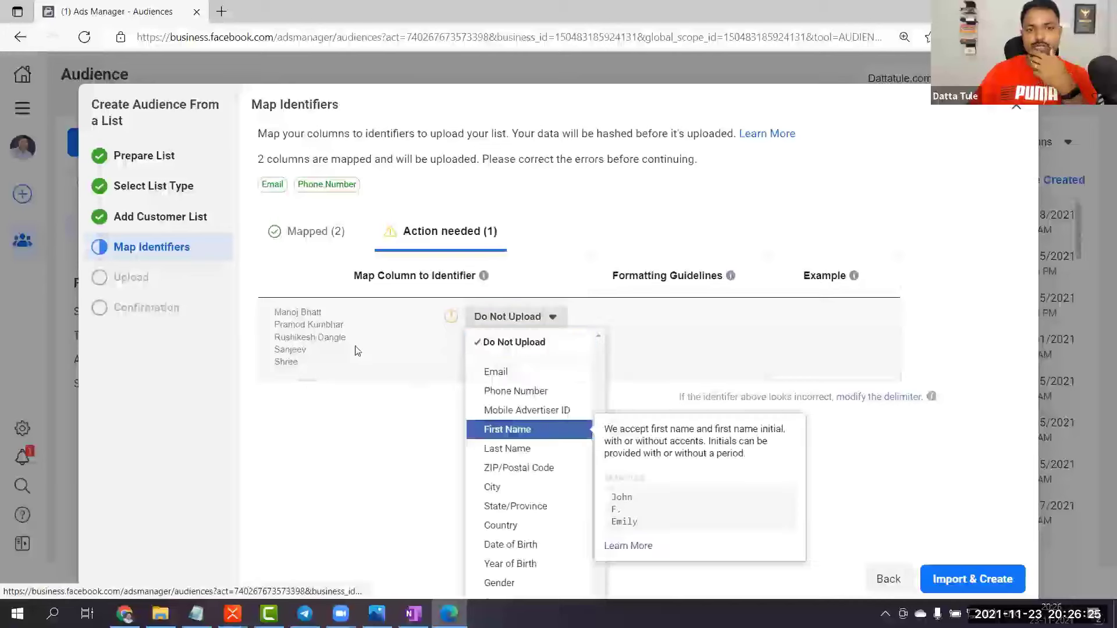
key(Return)
click(347, 242)
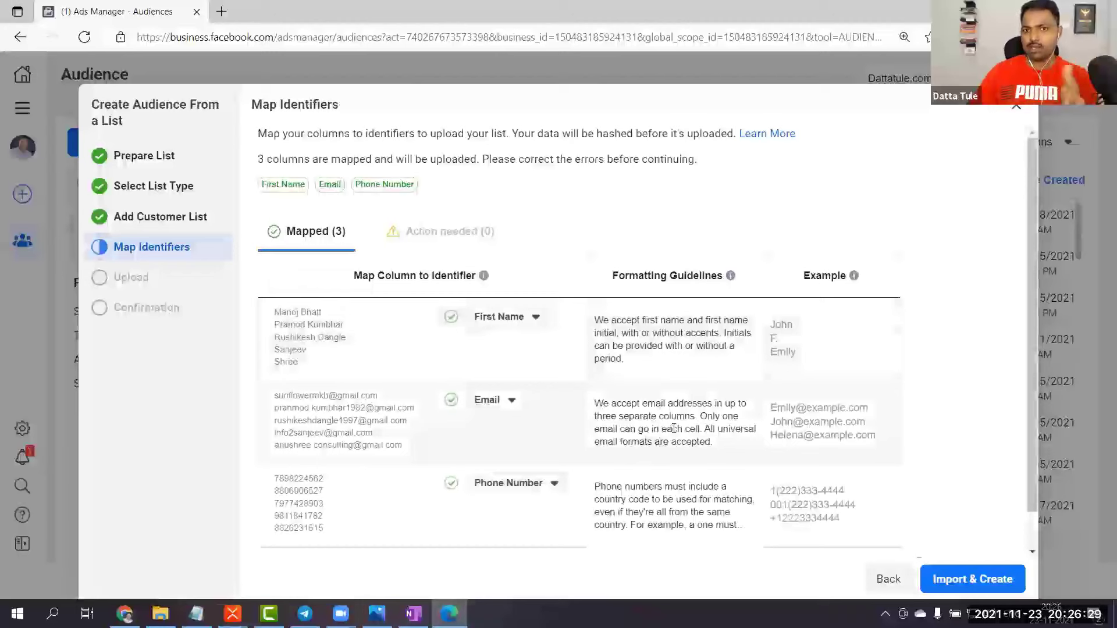
scroll(843, 506, down, 1)
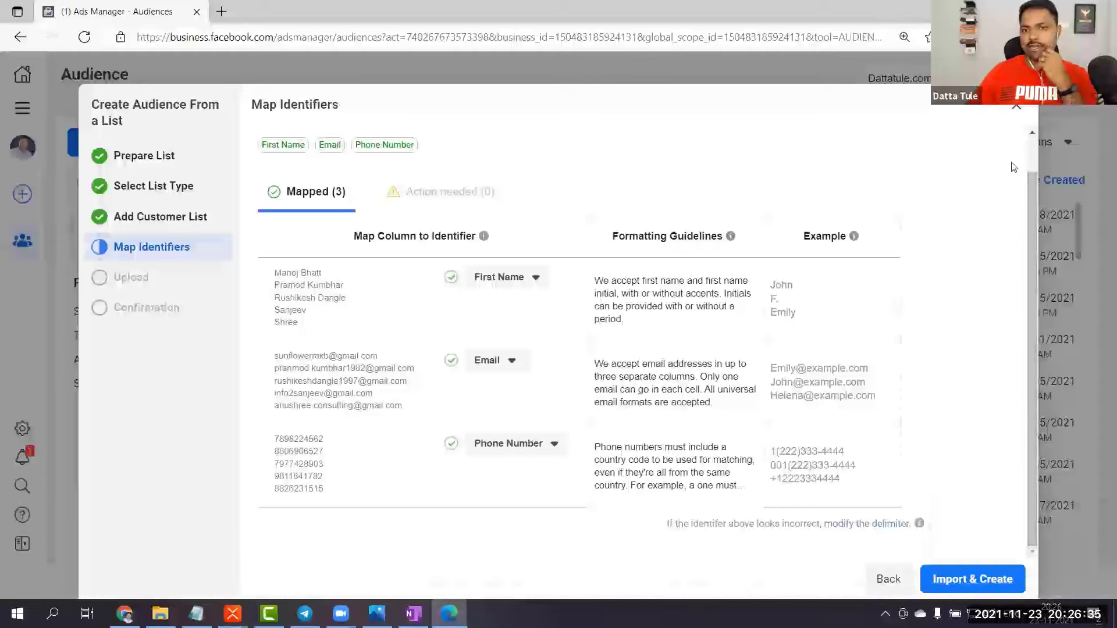
click(1016, 106)
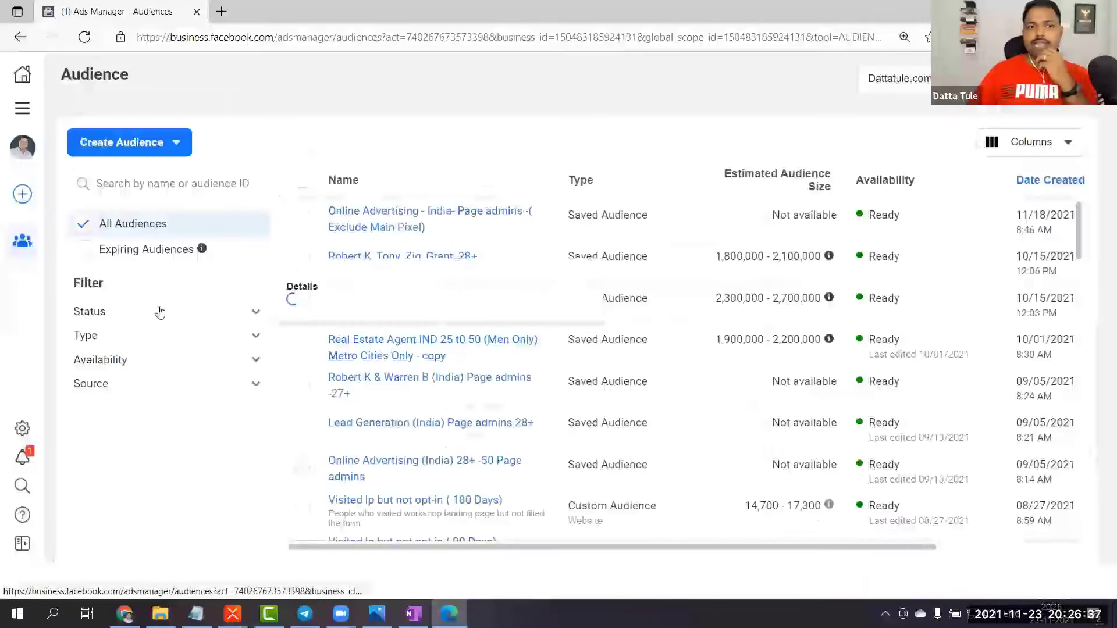
Filter the audience list by type to show Custom Audience entries only
click(82, 224)
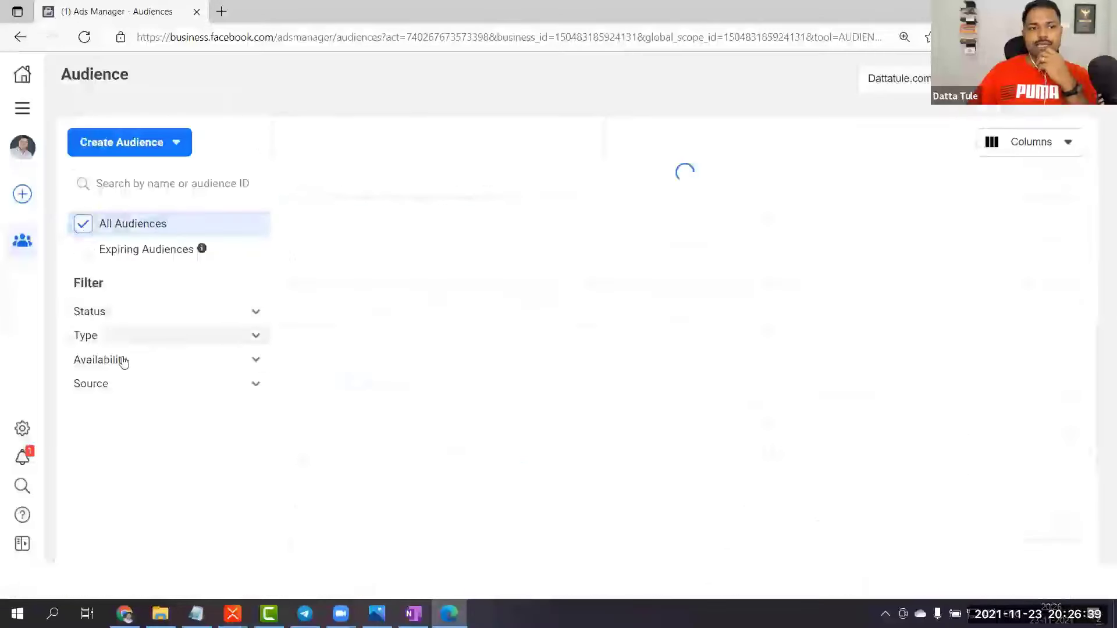
click(125, 320)
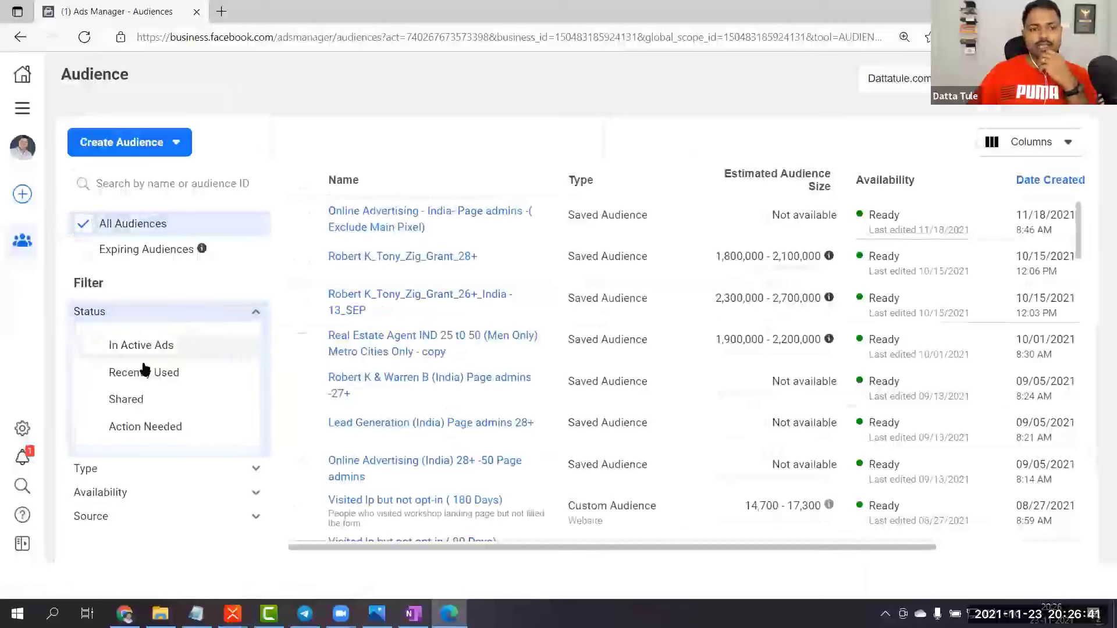
click(84, 468)
click(93, 502)
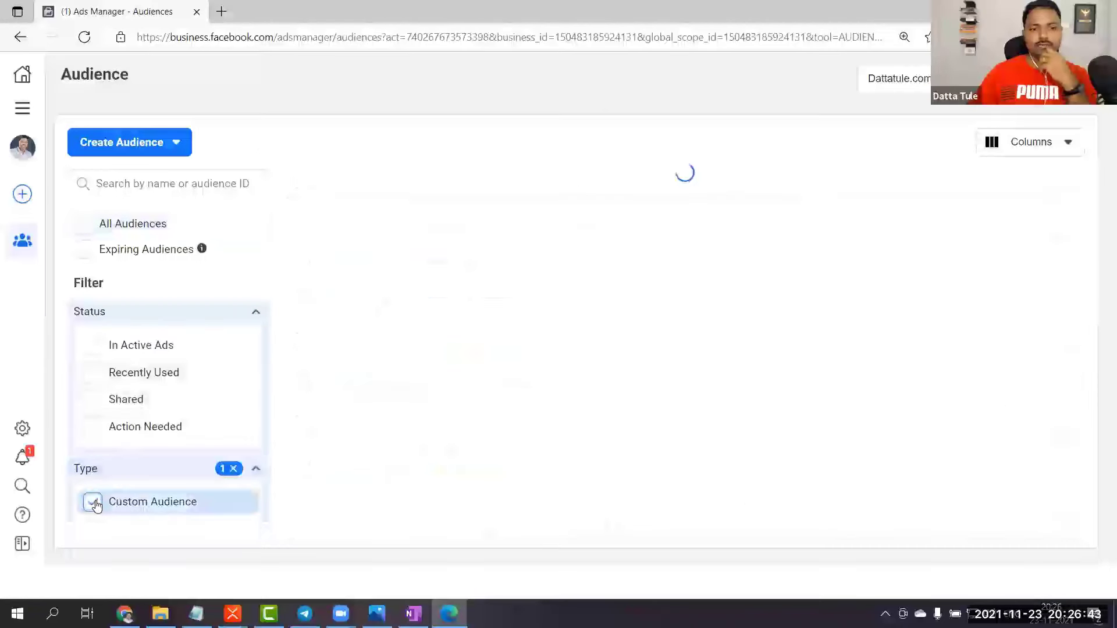
Open the summary of the FDP_L2_ Paid_Customer _data audience, highlight the date in its description, and close the summary
mouse_move(828, 274)
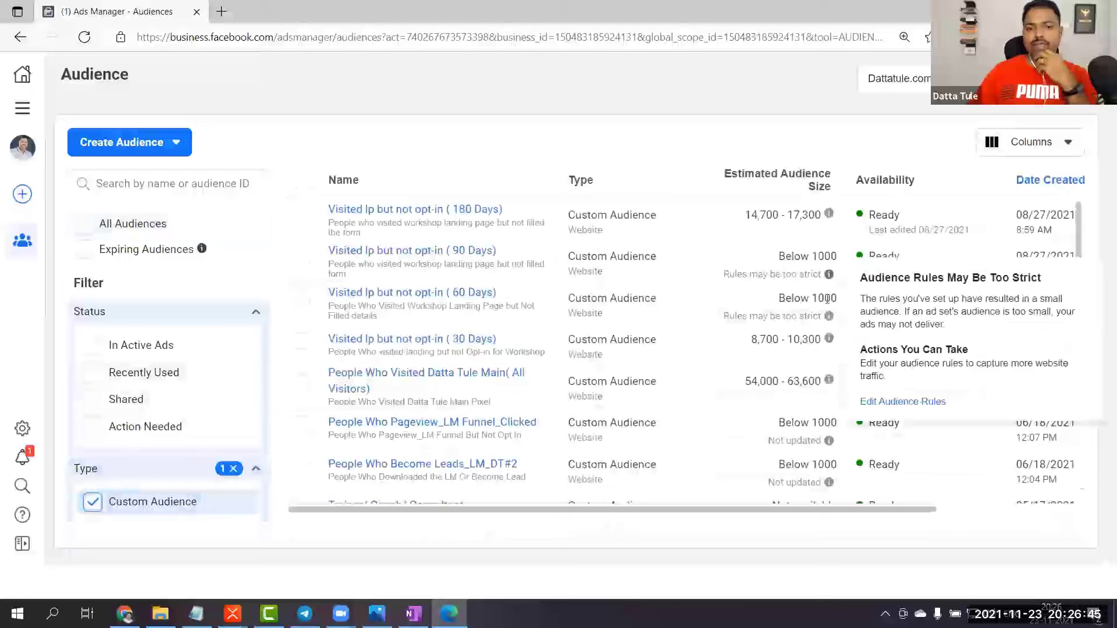
scroll(640, 378, down, 4)
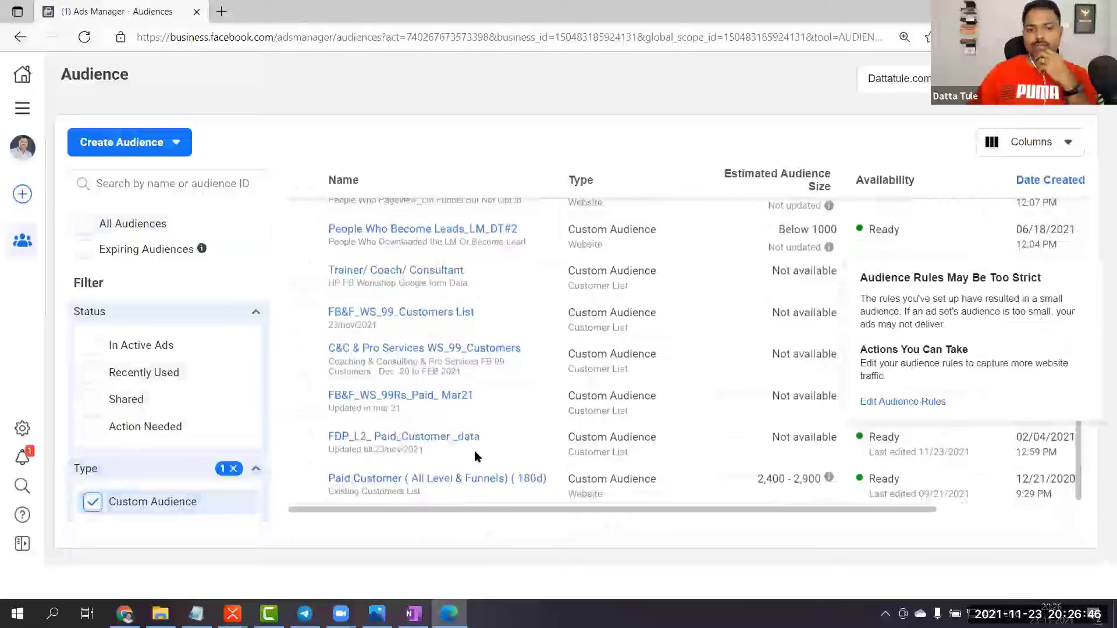
click(378, 442)
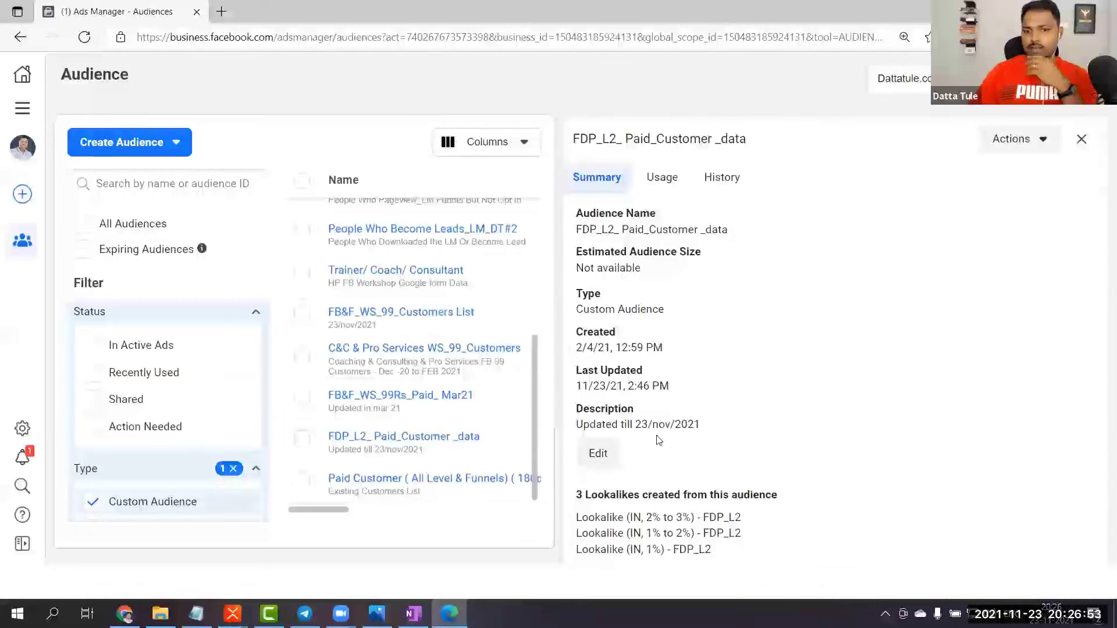
drag(642, 426, 708, 430)
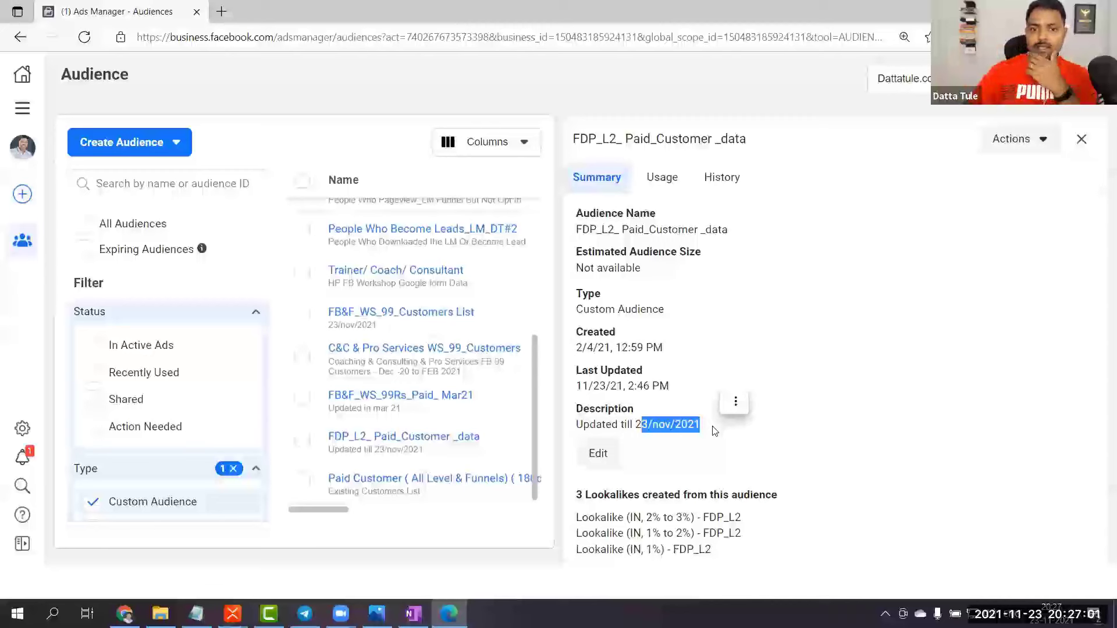
click(1091, 143)
Start a new custom audience, choose Customer list as its source, and cancel the setup
click(111, 151)
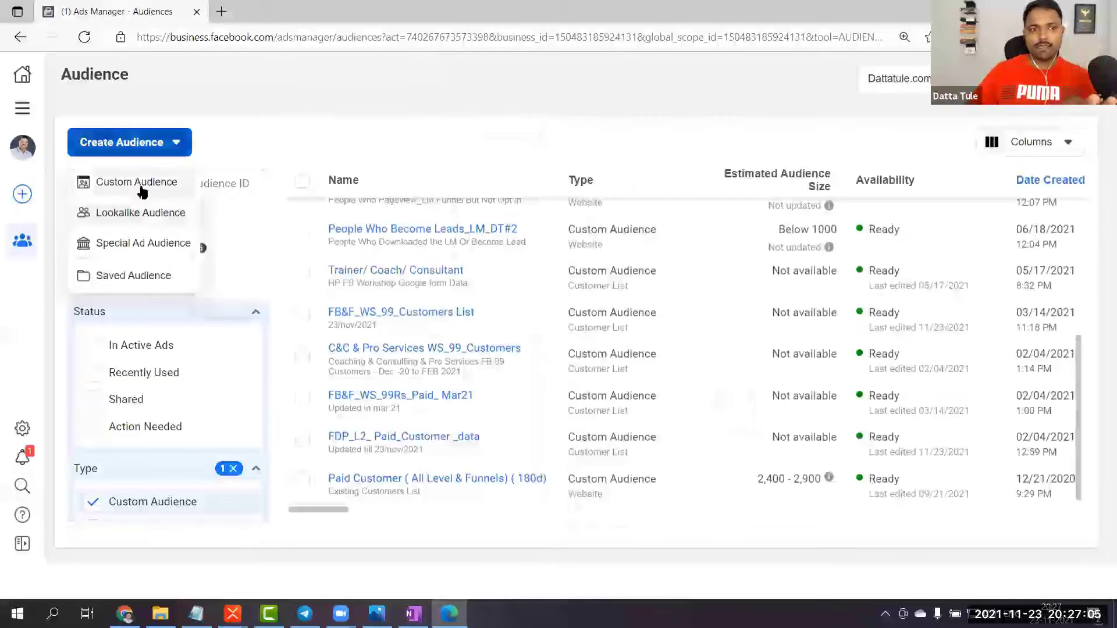
click(140, 185)
click(565, 243)
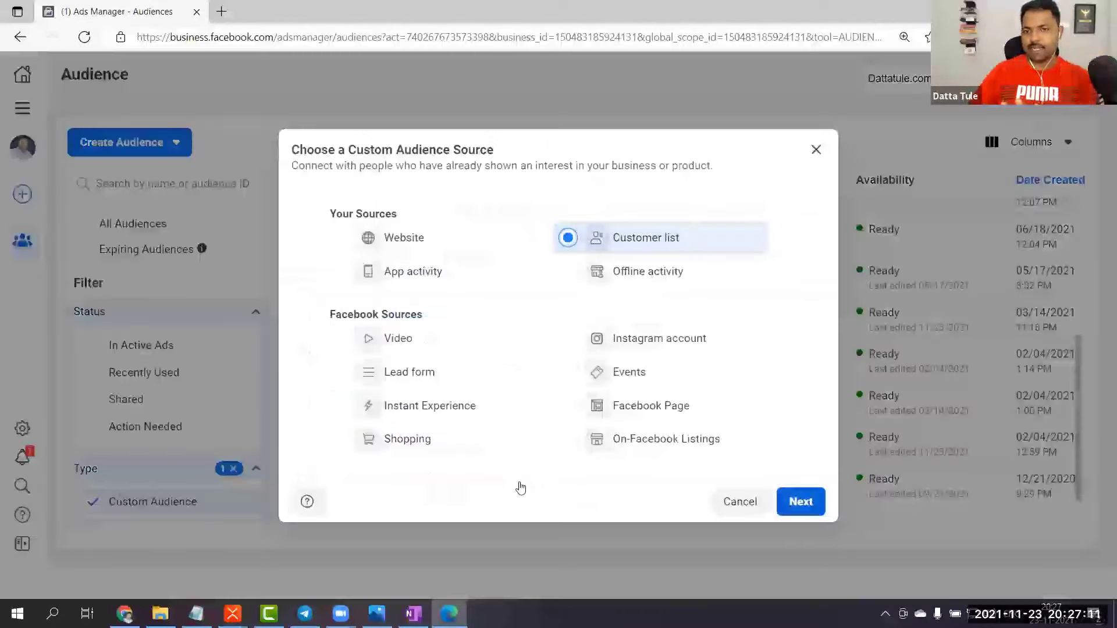
key(Escape)
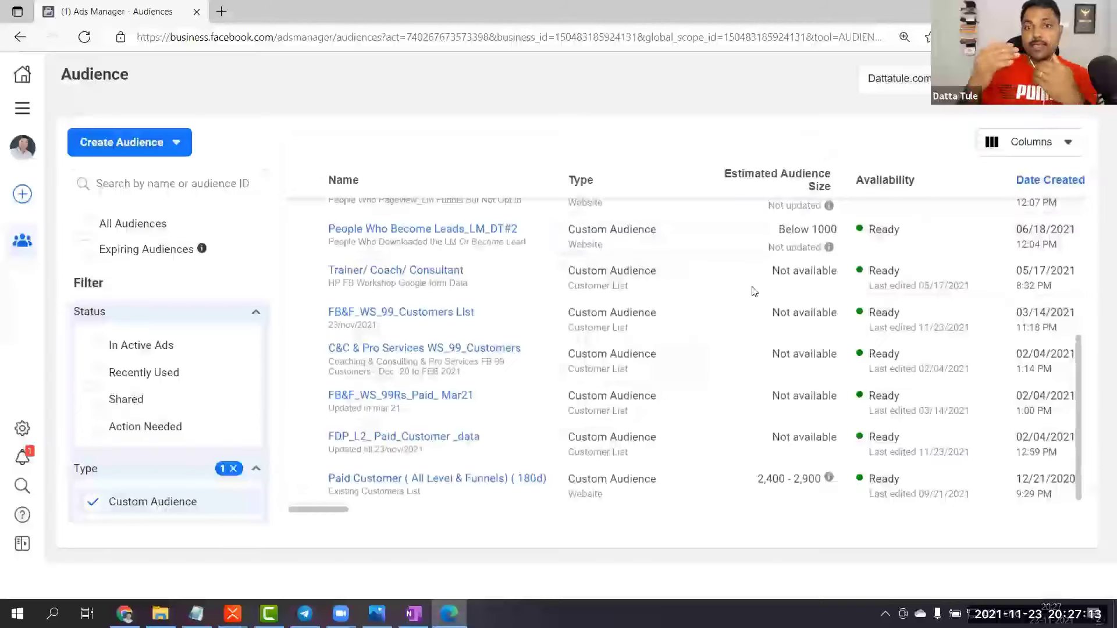
Start updating FB&F_WS_99_Customers List with Add Customers and Paste Comma-Separated Values, and close the form without adding data
mouse_move(437, 478)
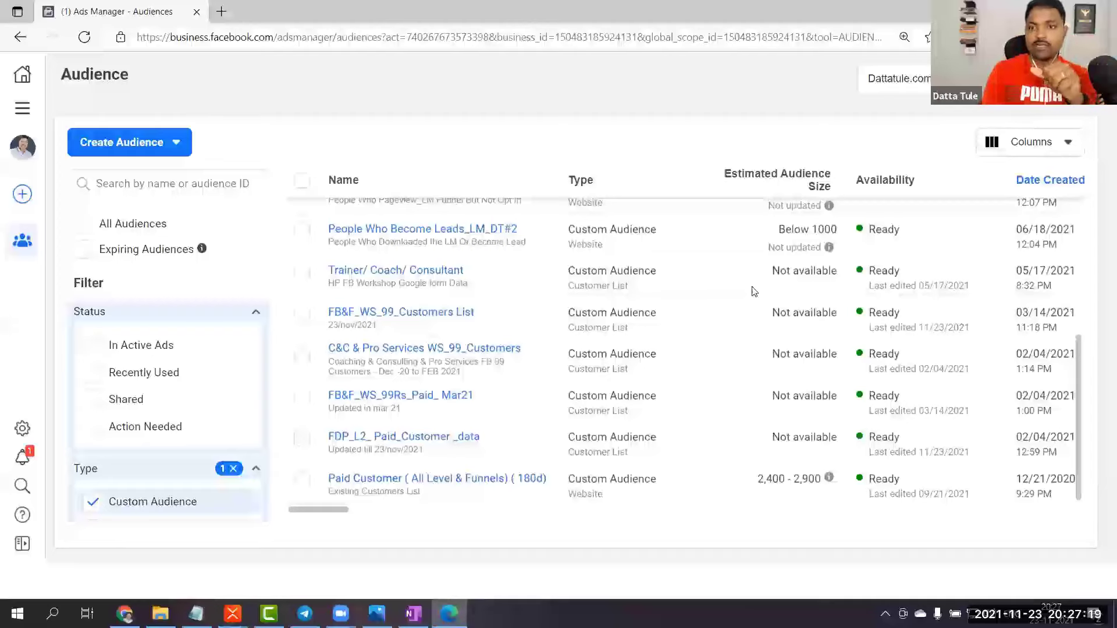
click(301, 312)
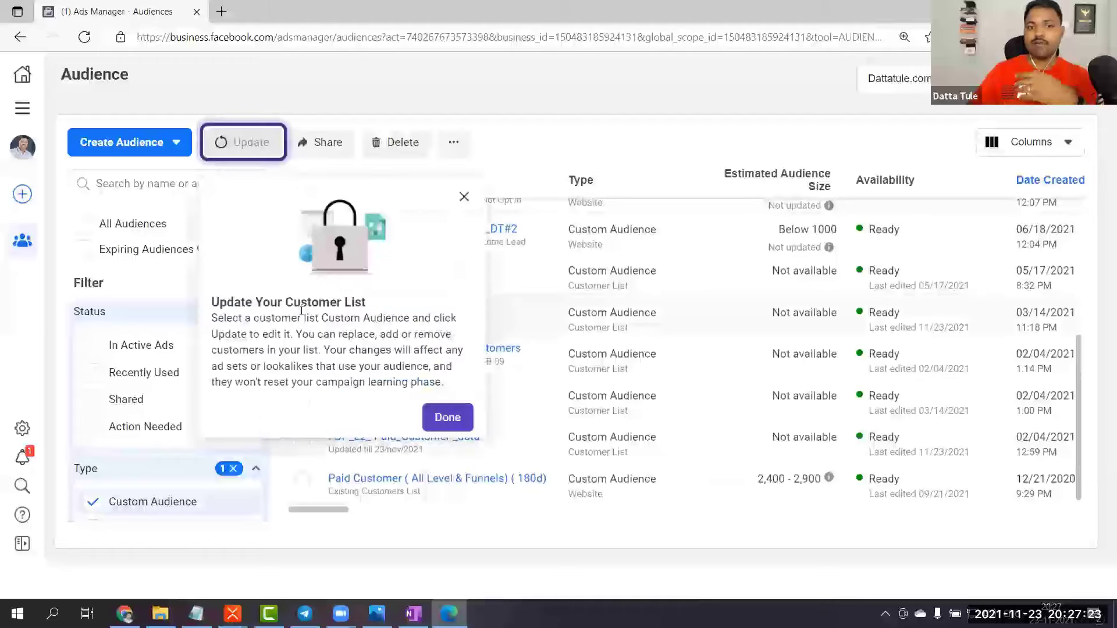
click(464, 197)
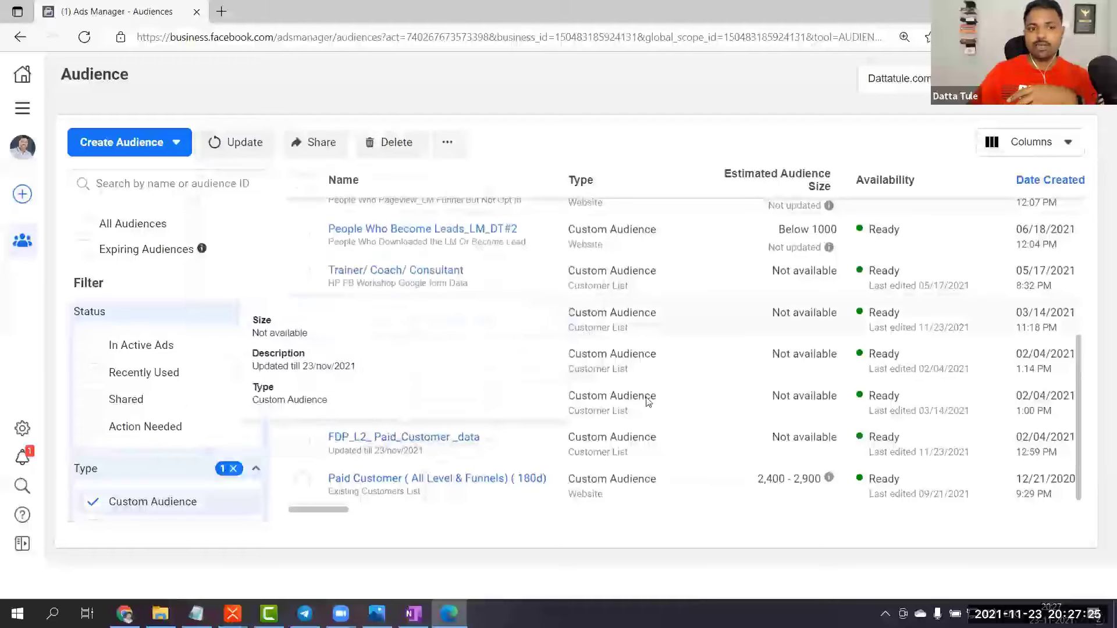
click(249, 143)
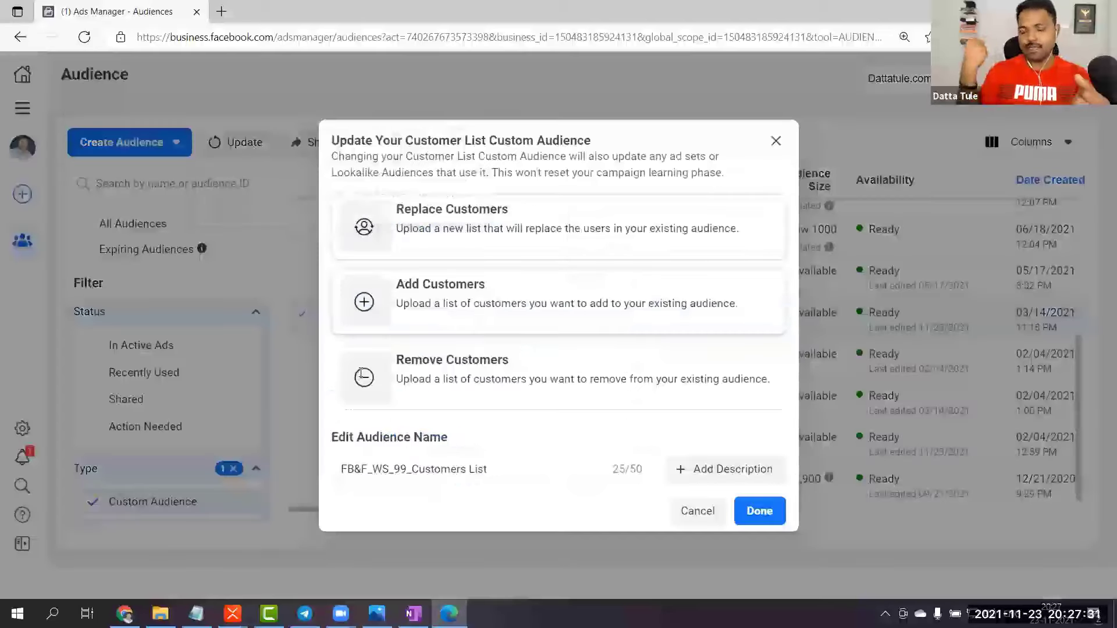
click(407, 301)
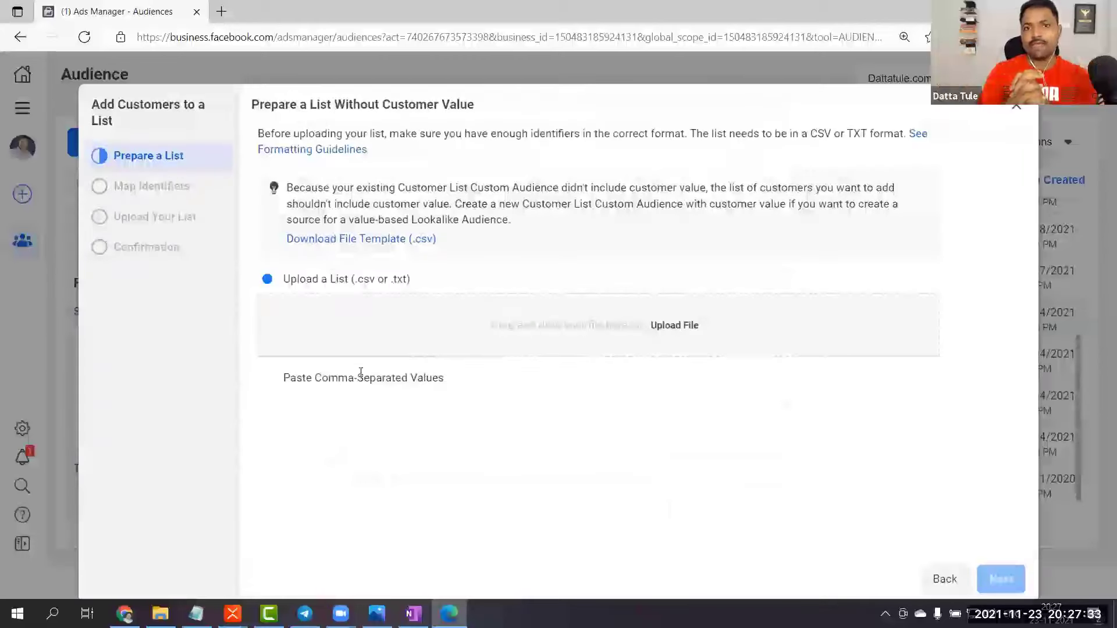
click(430, 376)
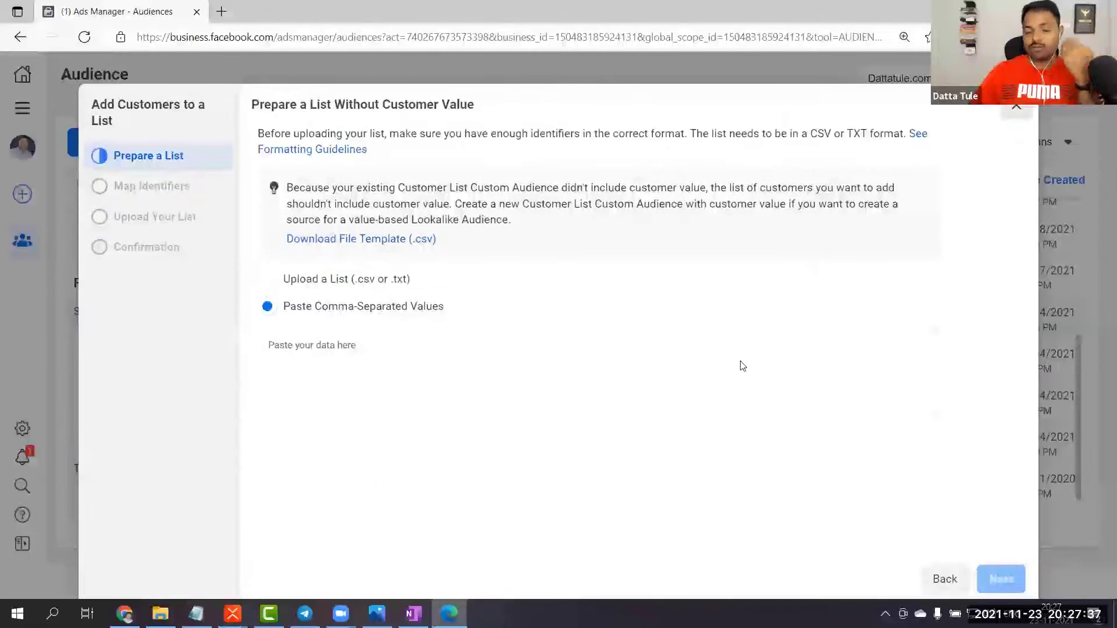
key(Escape)
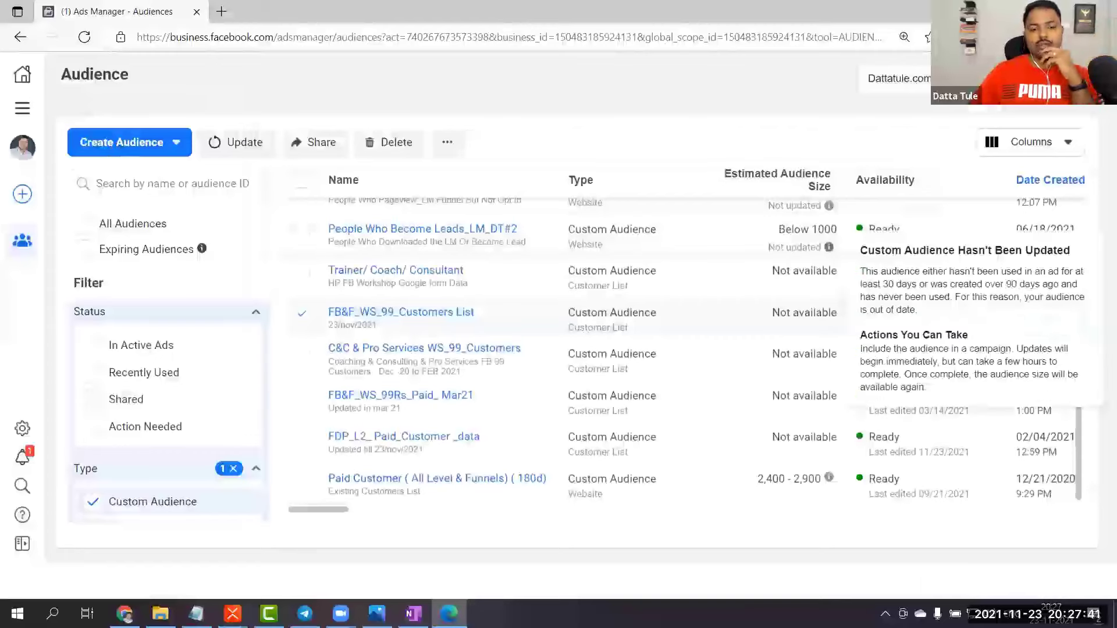
Switch to the Xmind mind map and select the Facebook Pixel Data topic under Custom Audience Sources
scroll(826, 291, up, 3)
scroll(738, 285, up, 1)
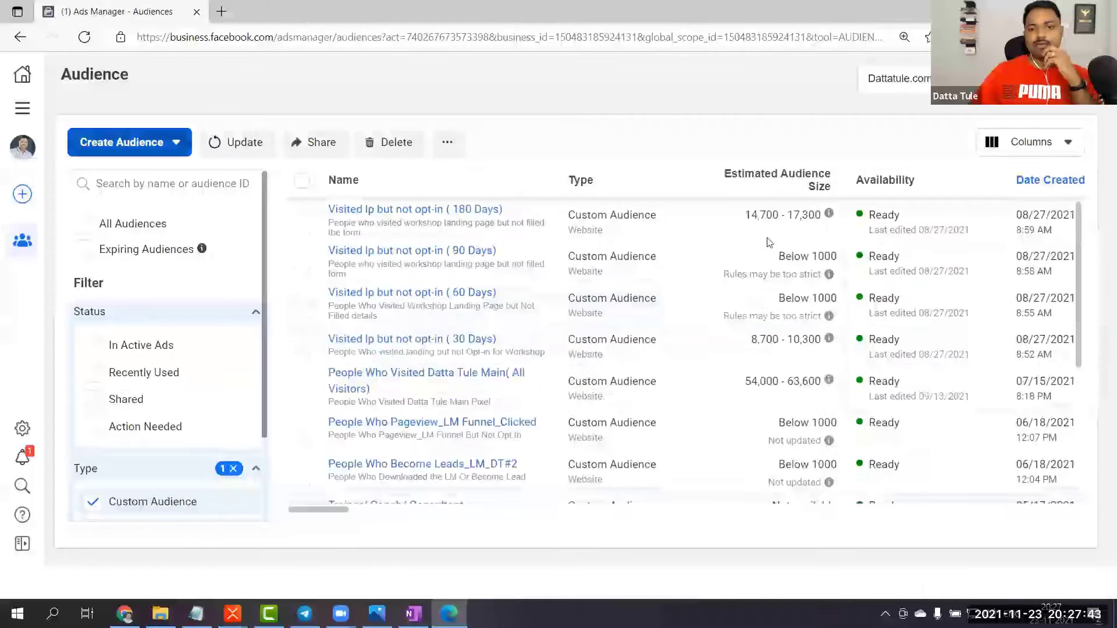
key(super+4)
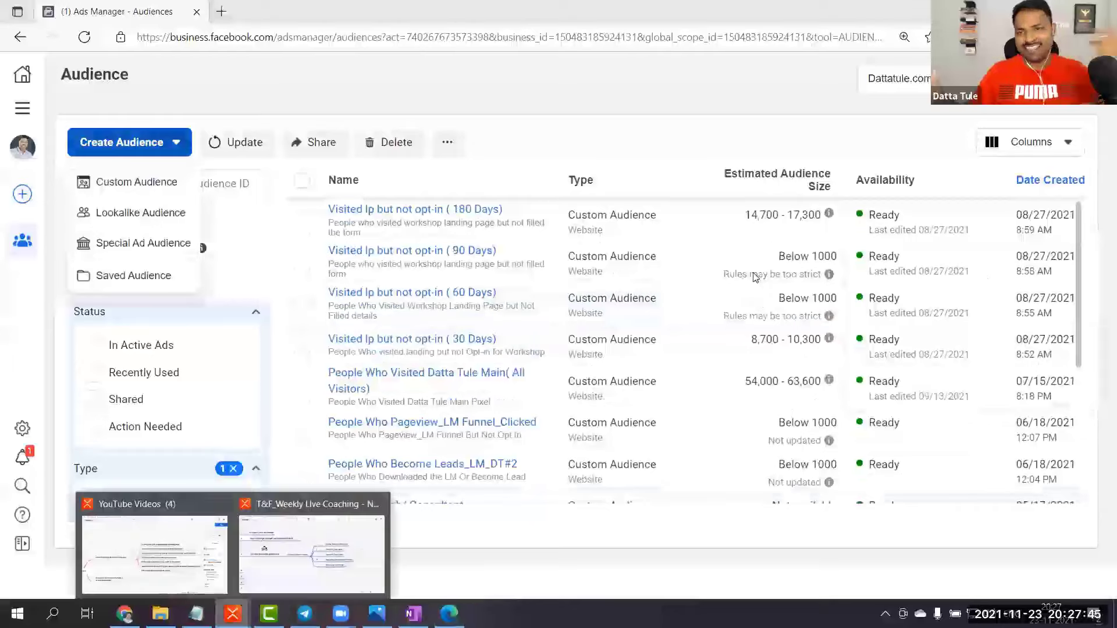
key(Up)
key(Up)
key(Up)
key(Up)
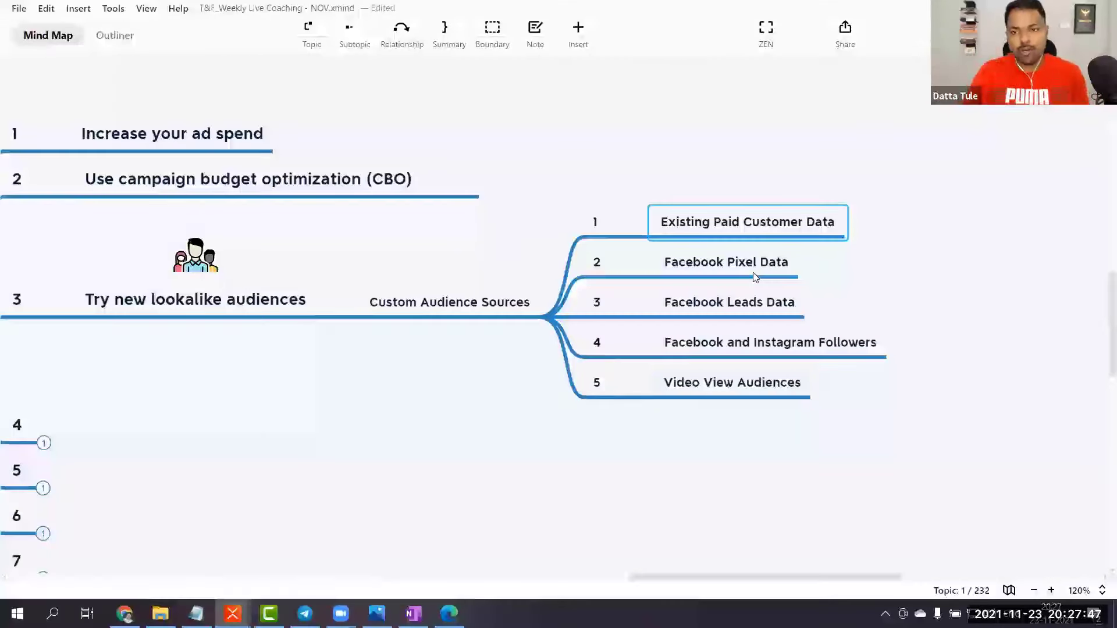
key(Down)
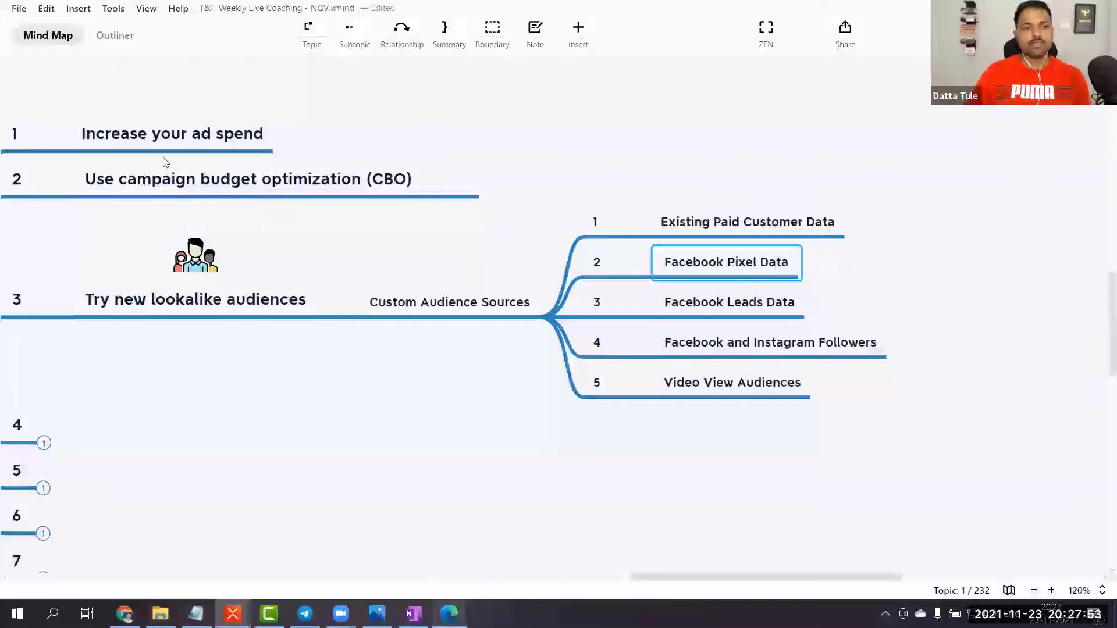
key(alt+Tab)
click(140, 182)
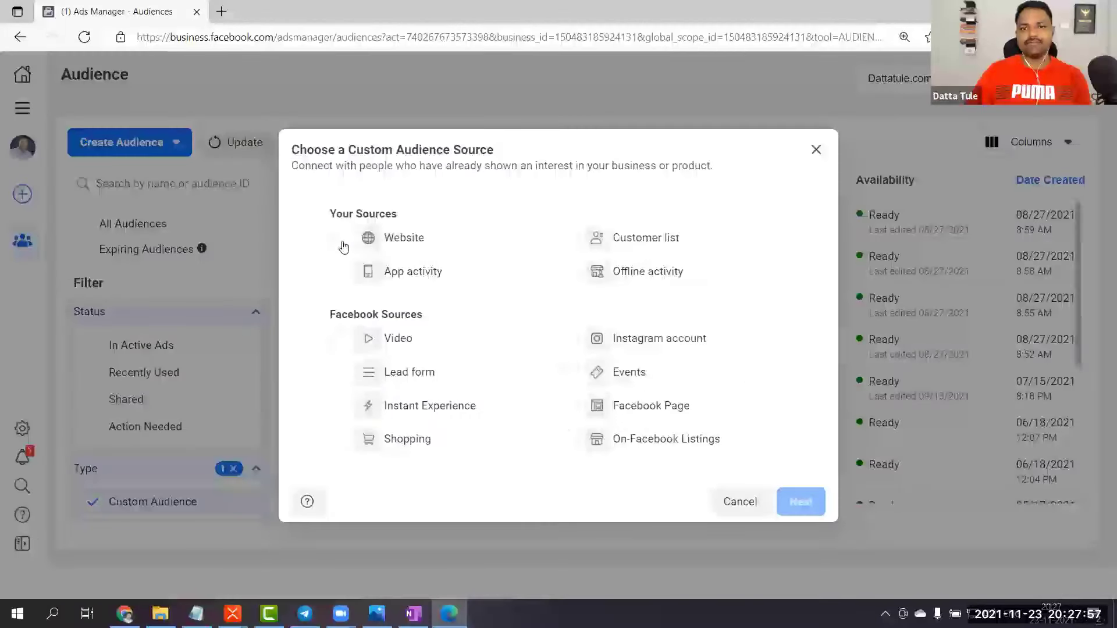
click(343, 244)
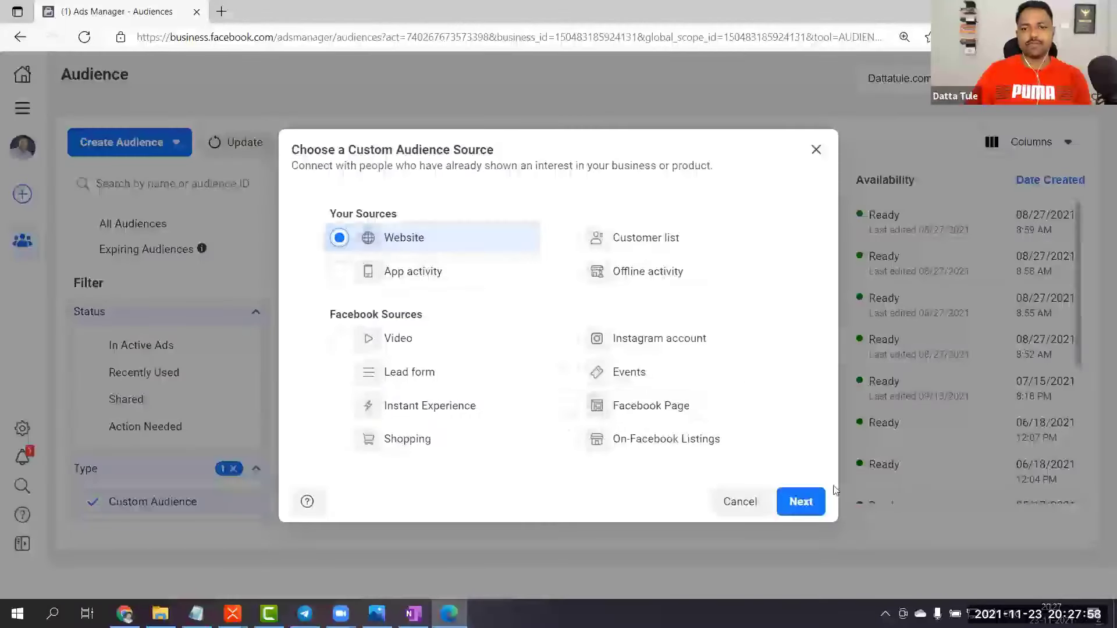
click(801, 502)
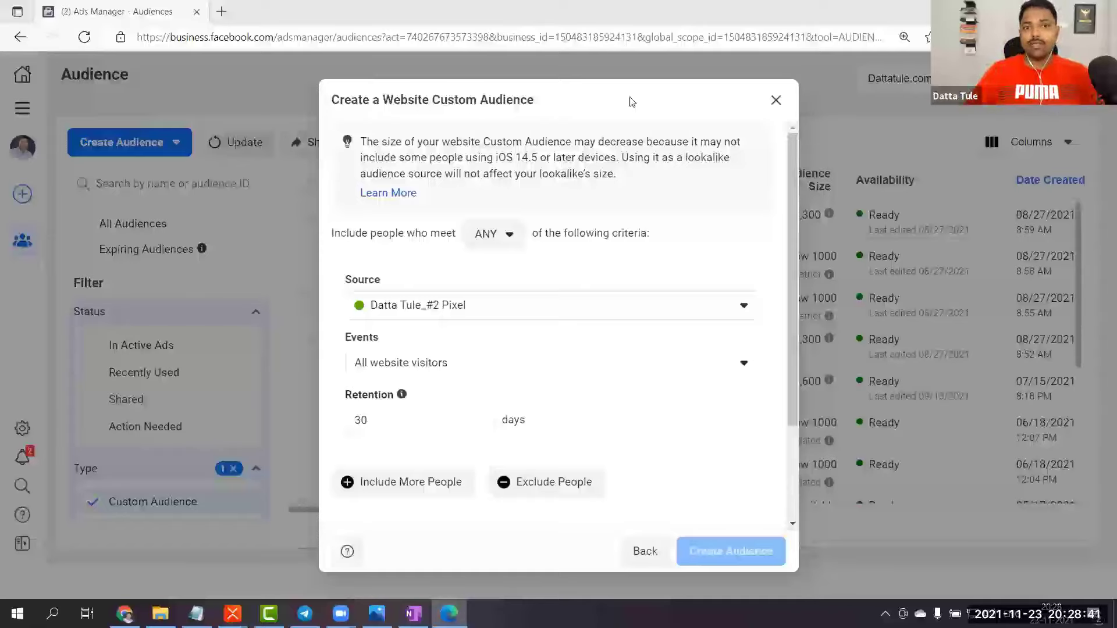
click(776, 100)
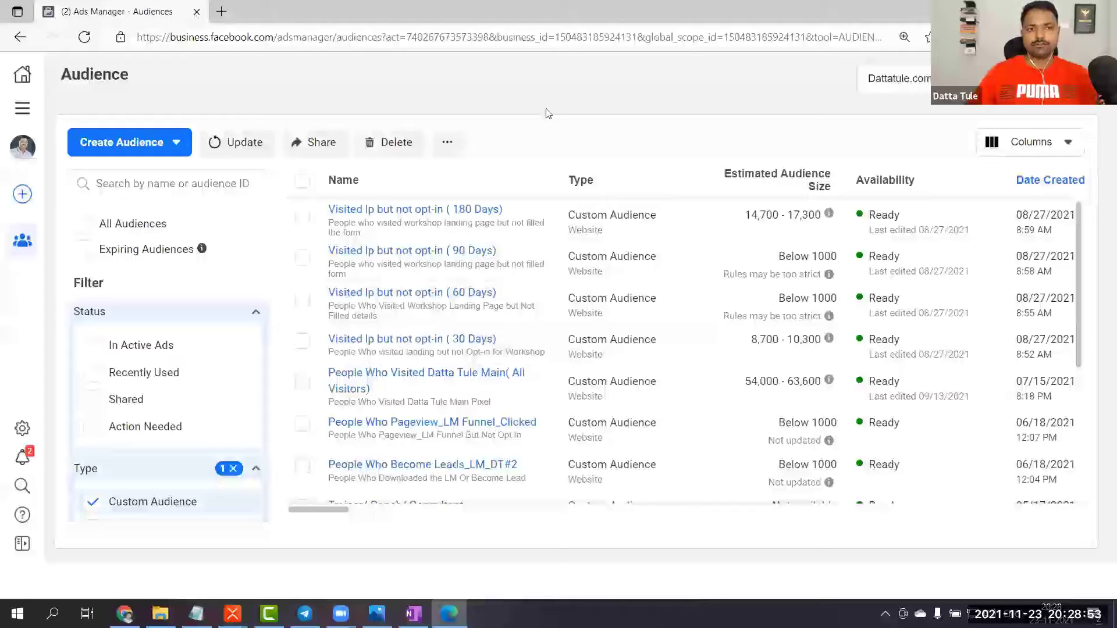
Switch to Chrome, load dattatule.co/workshop, and check the page's installed pixels with Facebook Pixel Helper
key(alt+Tab)
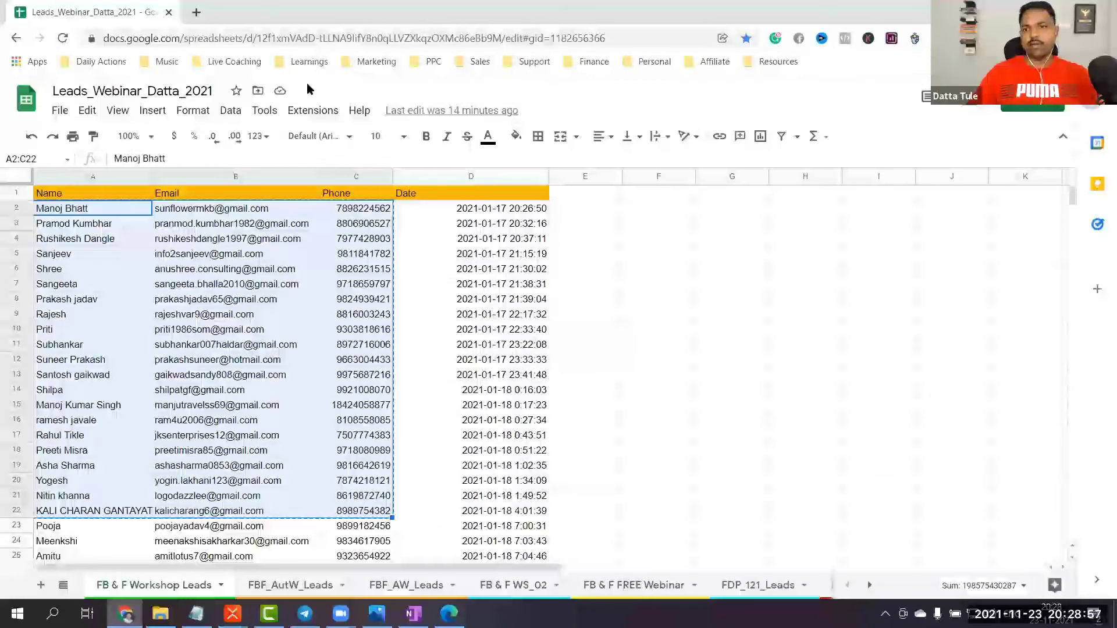
key(alt+Tab)
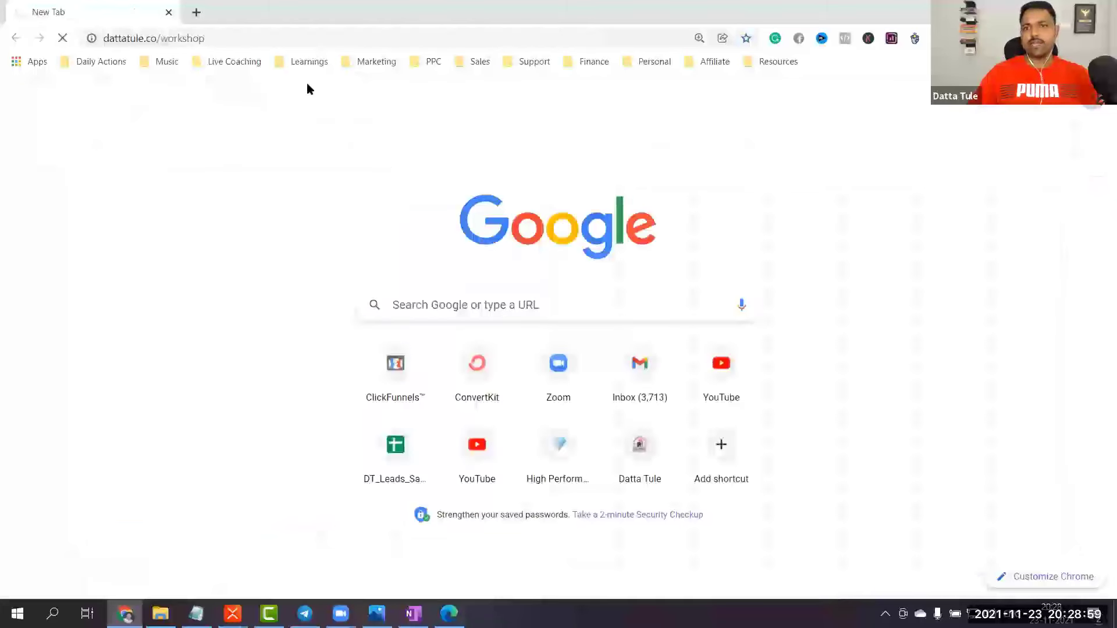
key(Return)
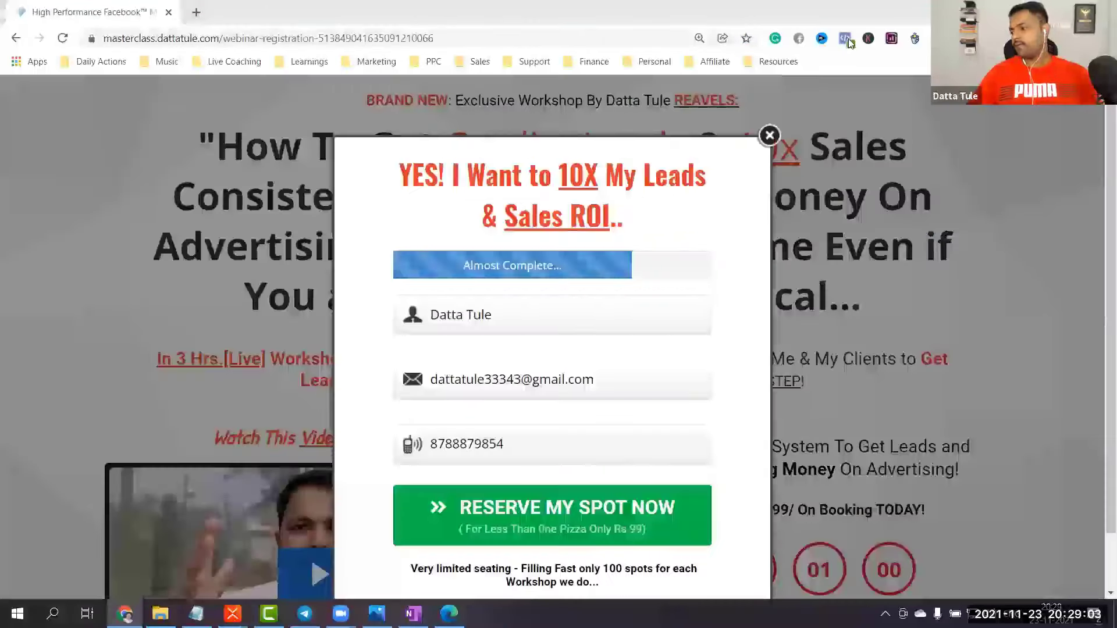
click(845, 39)
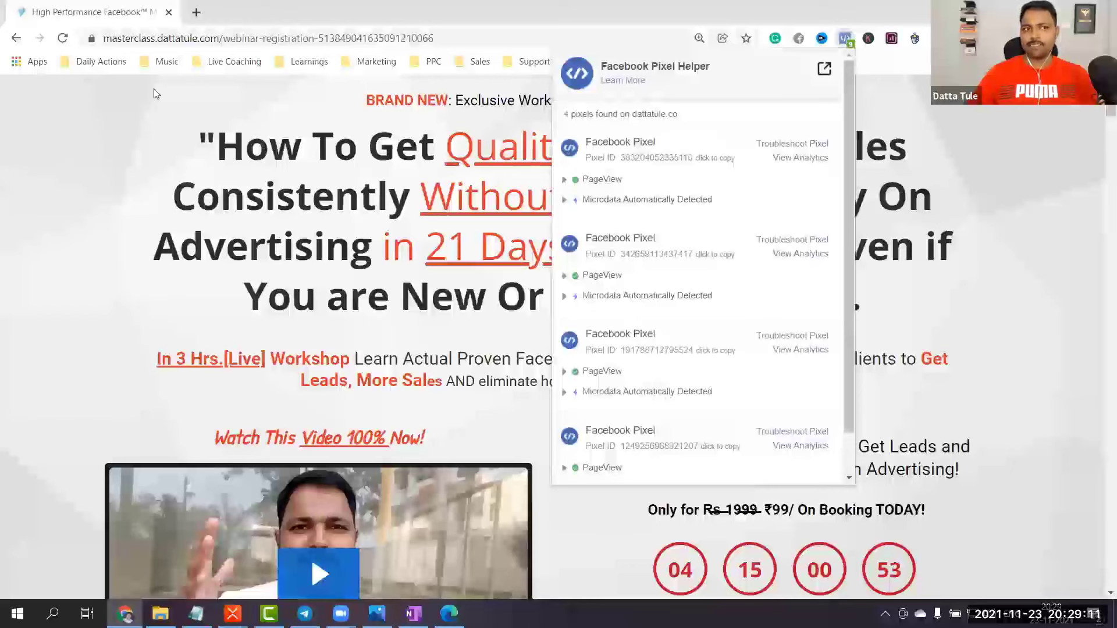
key(Escape)
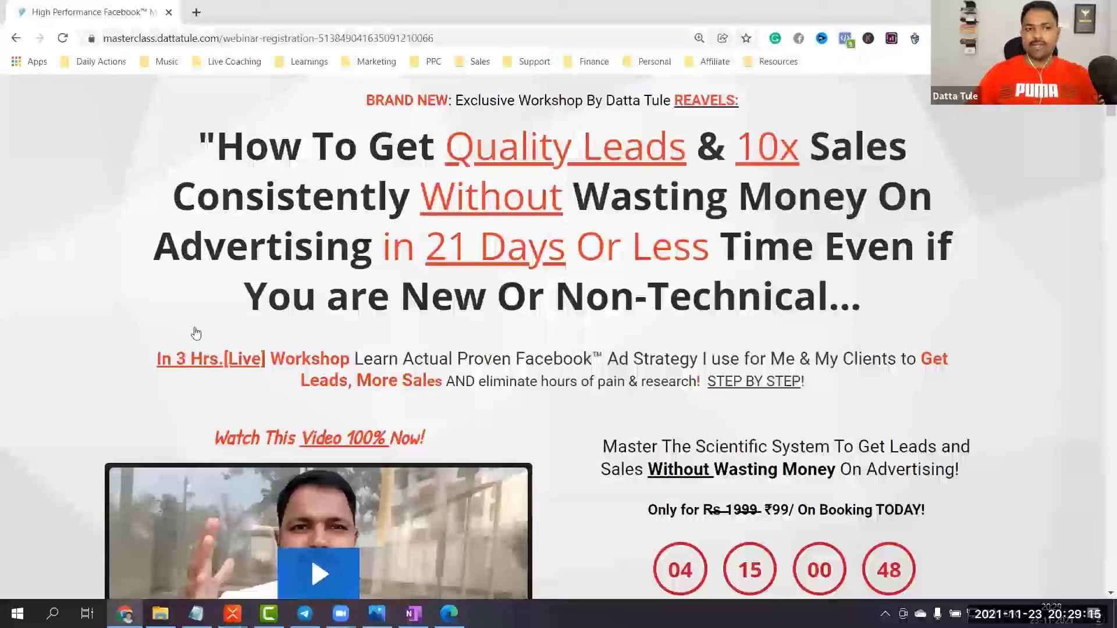
Return to Ads Manager and start a Website custom audience using the preselected pixel source and the Lead event
key(alt+Tab)
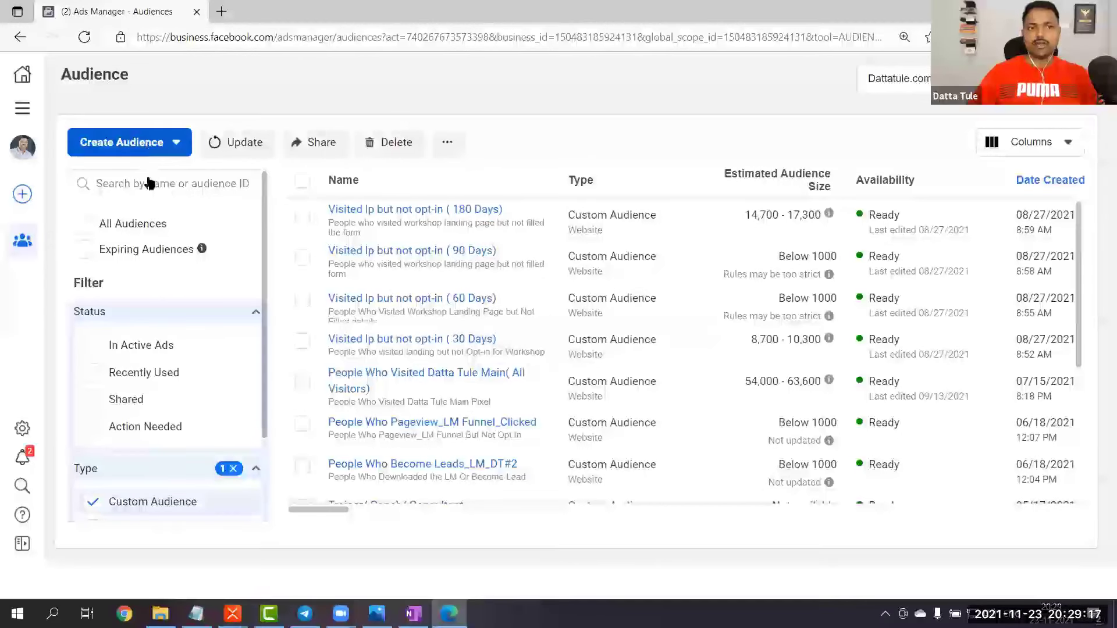
click(146, 149)
click(345, 243)
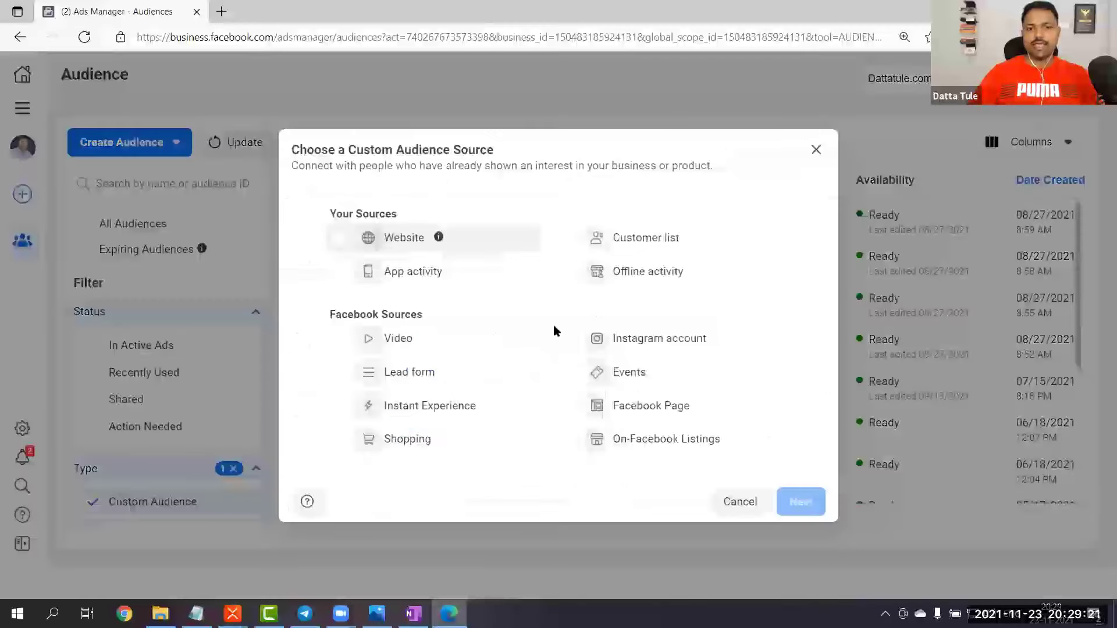
key(Escape)
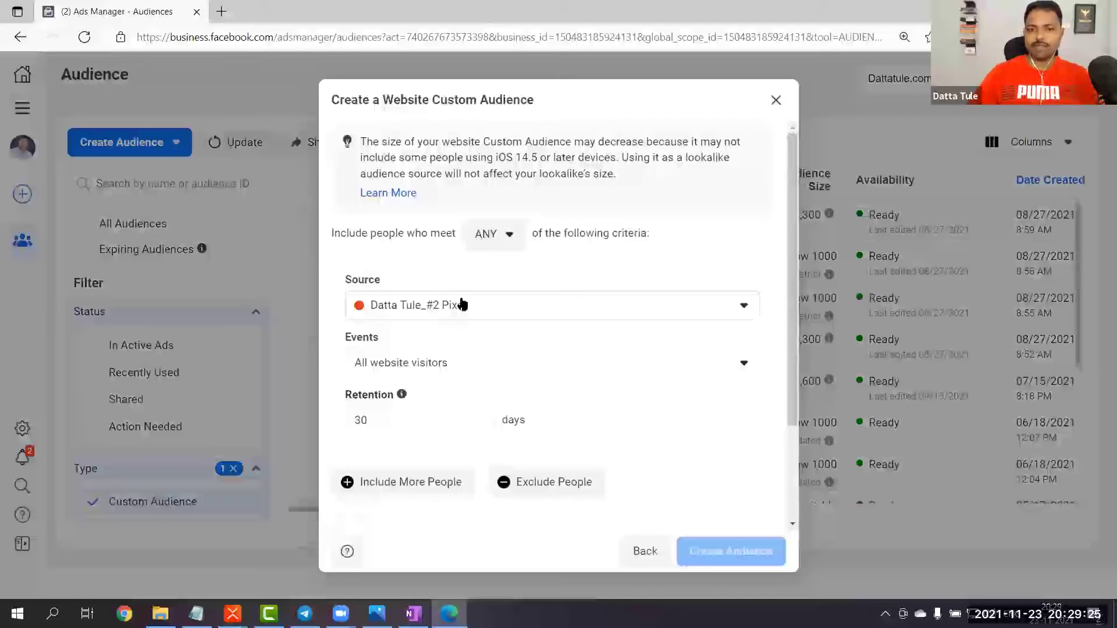
click(465, 308)
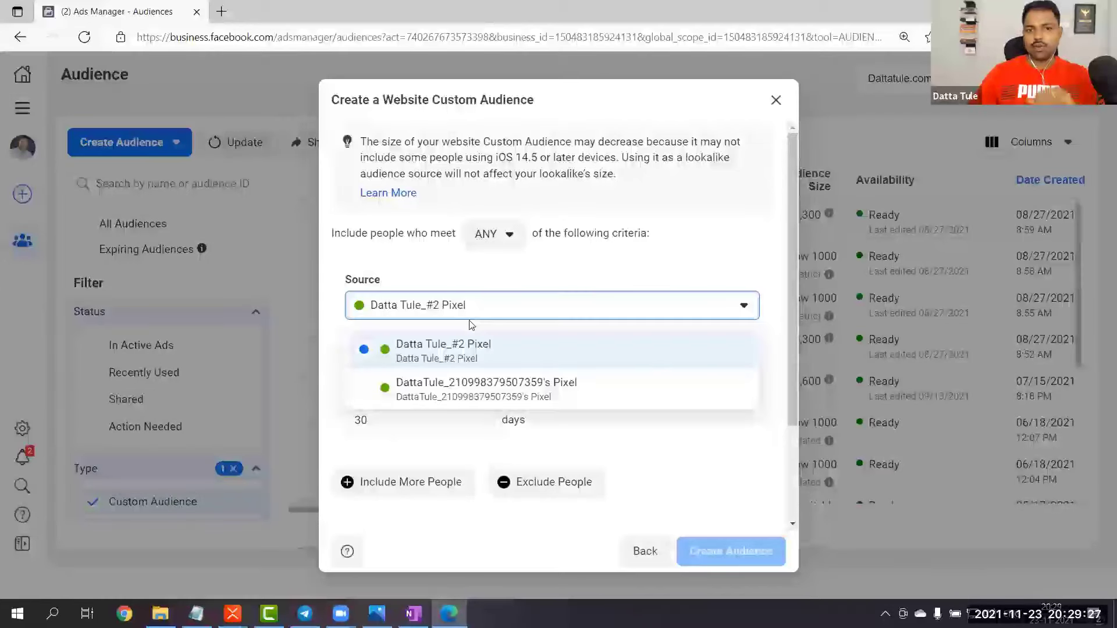
scroll(401, 269, down, 1)
scroll(403, 250, down, 2)
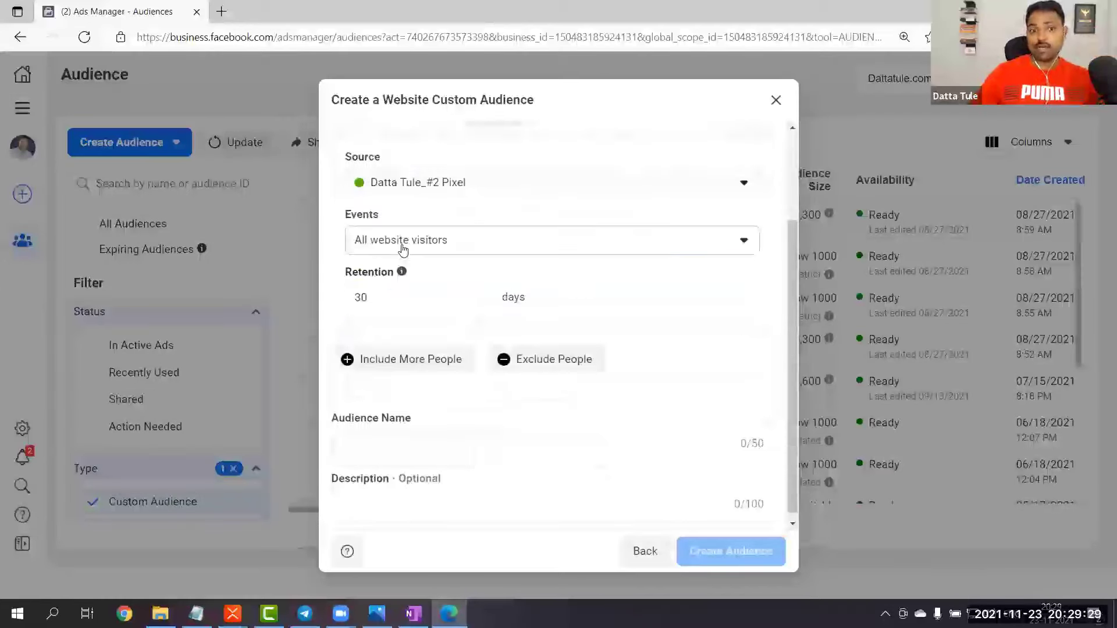
click(403, 249)
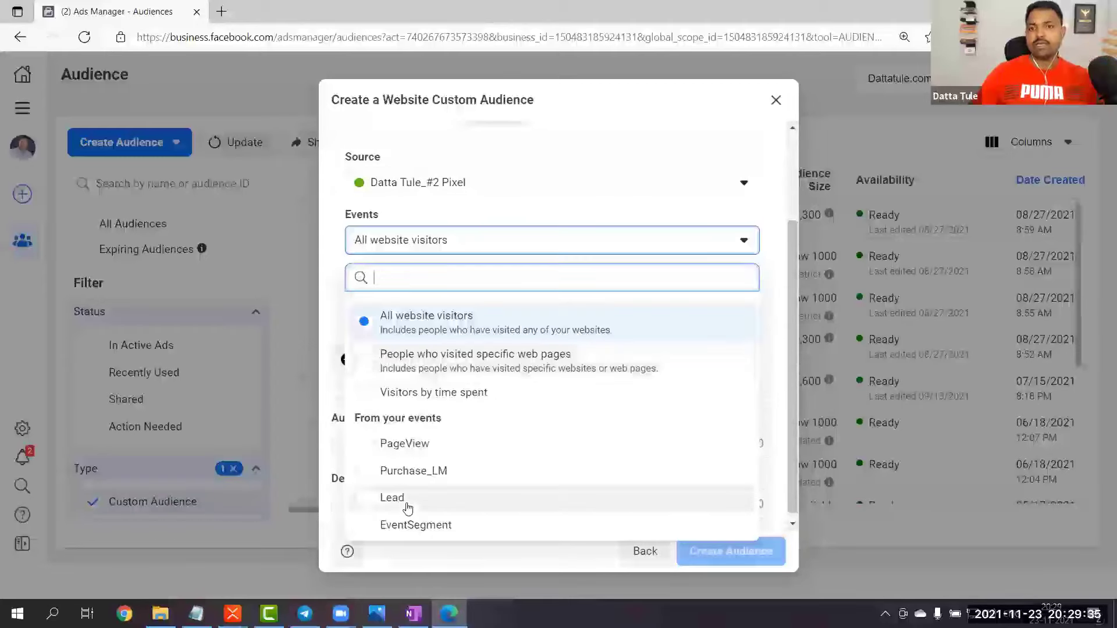
click(408, 500)
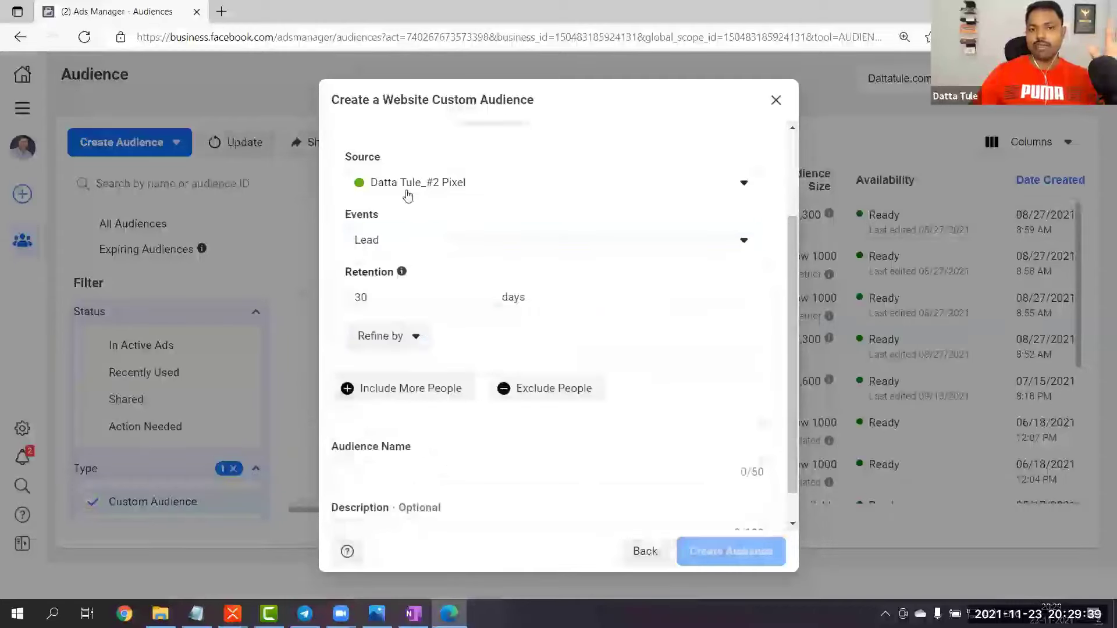
Set the website audience's retention to 180 days
click(357, 295)
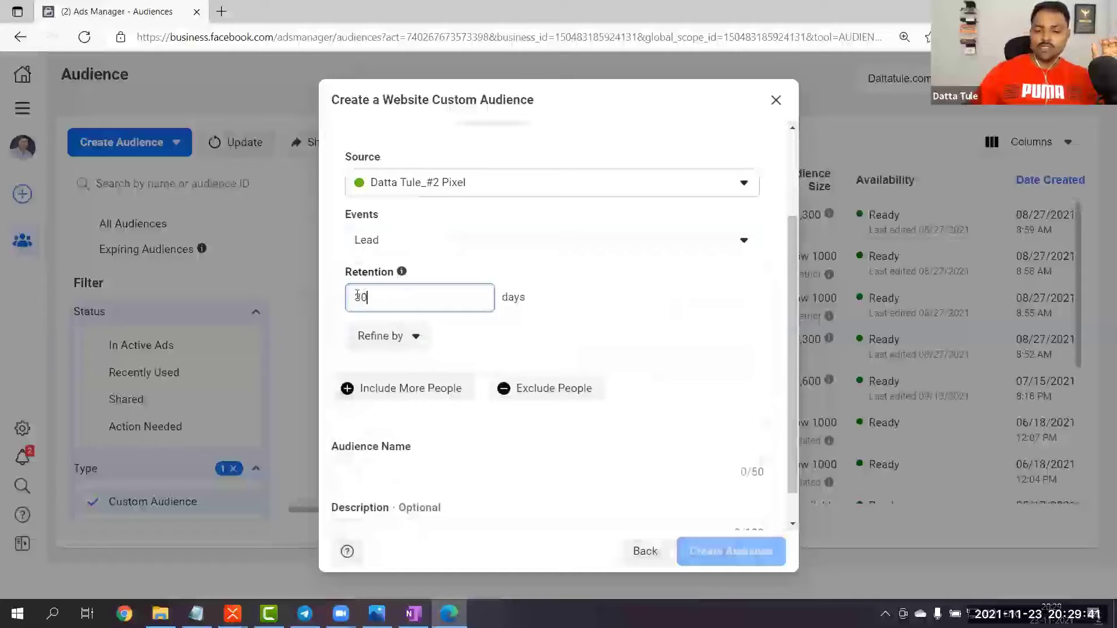
key(BackSpace)
key(BackSpace)
text(180)
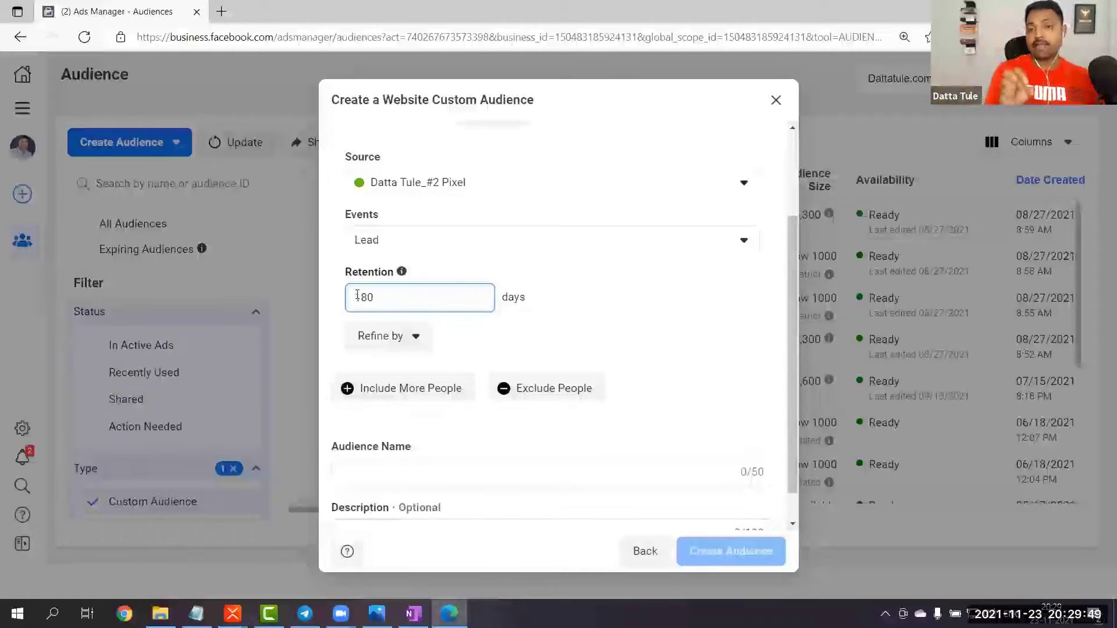
click(689, 321)
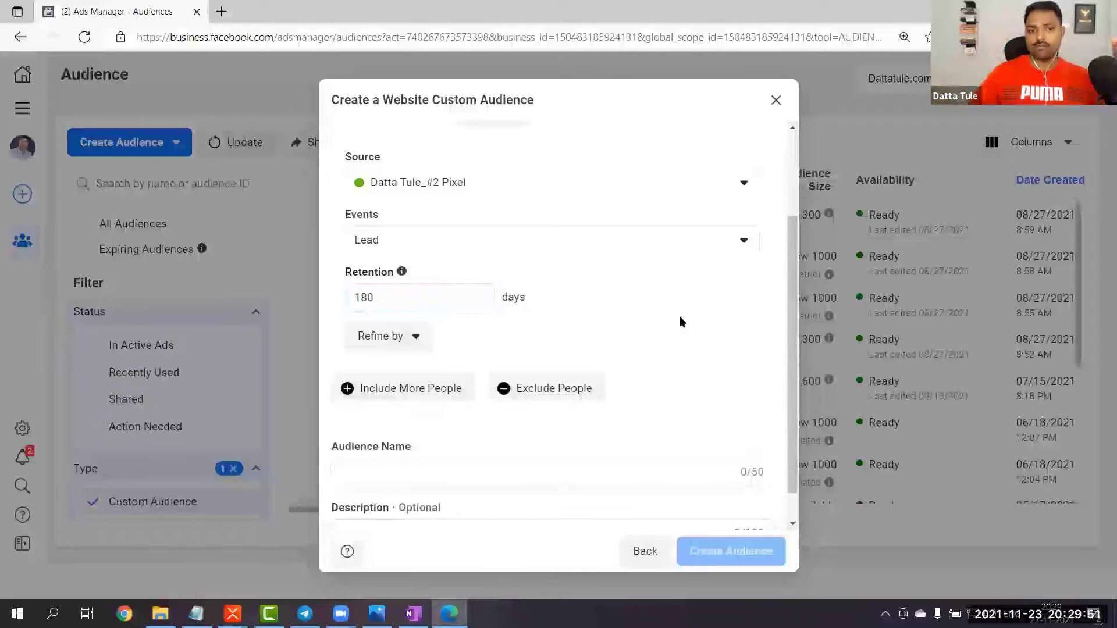
scroll(500, 378, down, 1)
click(413, 443)
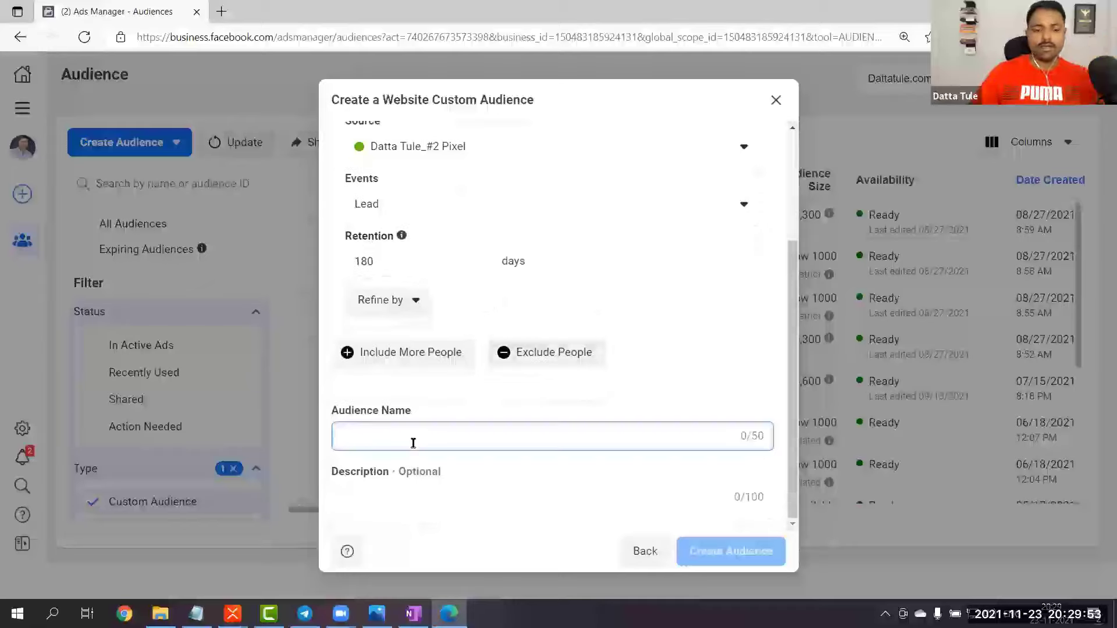
text(test Pi)
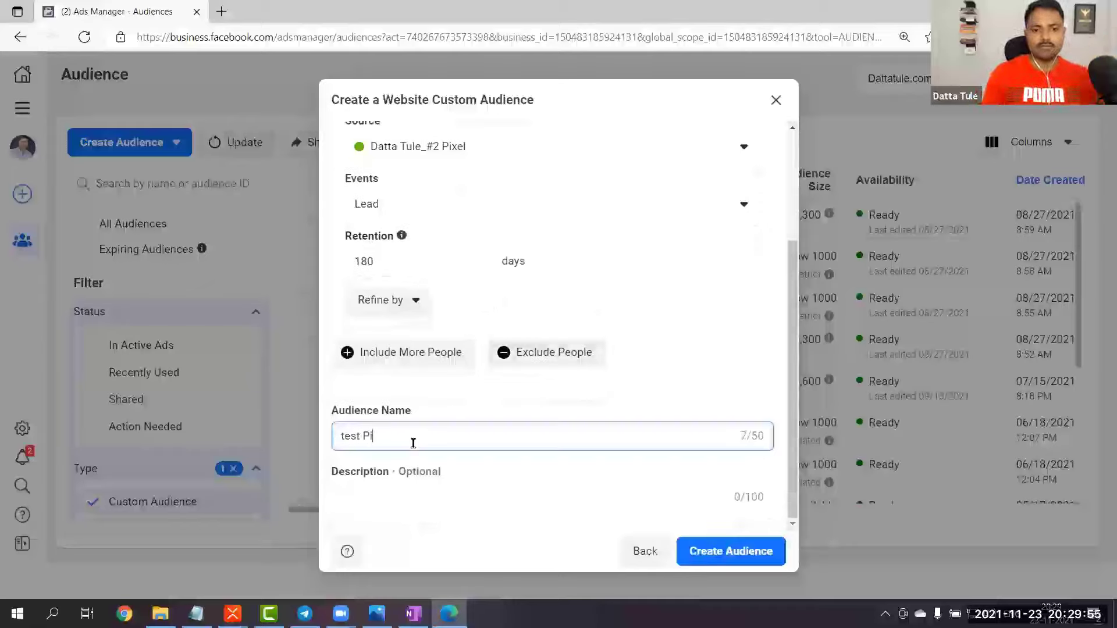
text(xel Data)
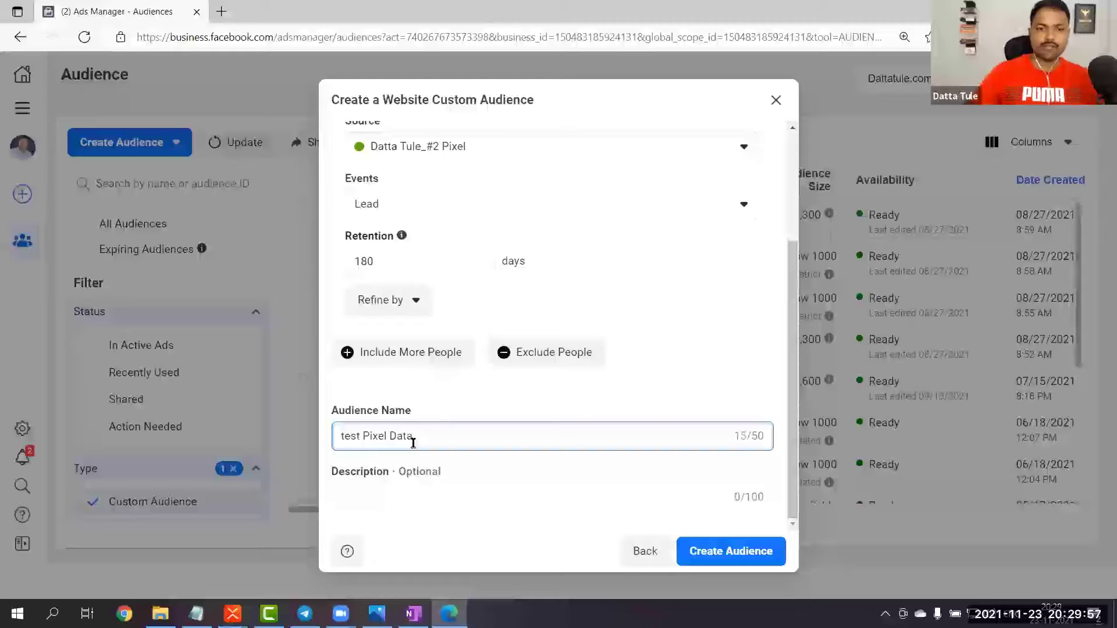
text( pix)
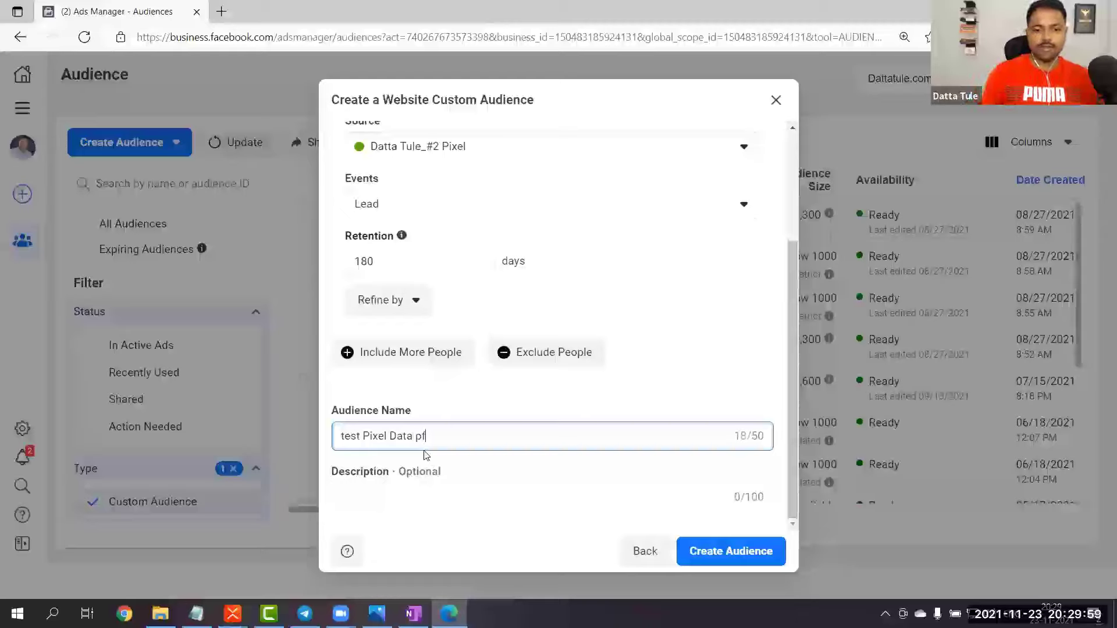
key(BackSpace)
key(BackSpace)
key(BackSpace)
key(BackSpace)
key(BackSpace)
key(BackSpace)
key(BackSpace)
key(BackSpace)
key(BackSpace)
key(BackSpace)
key(BackSpace)
key(BackSpace)
key(BackSpace)
key(BackSpace)
key(BackSpace)
key(BackSpace)
key(BackSpace)
key(BackSpace)
key(BackSpace)
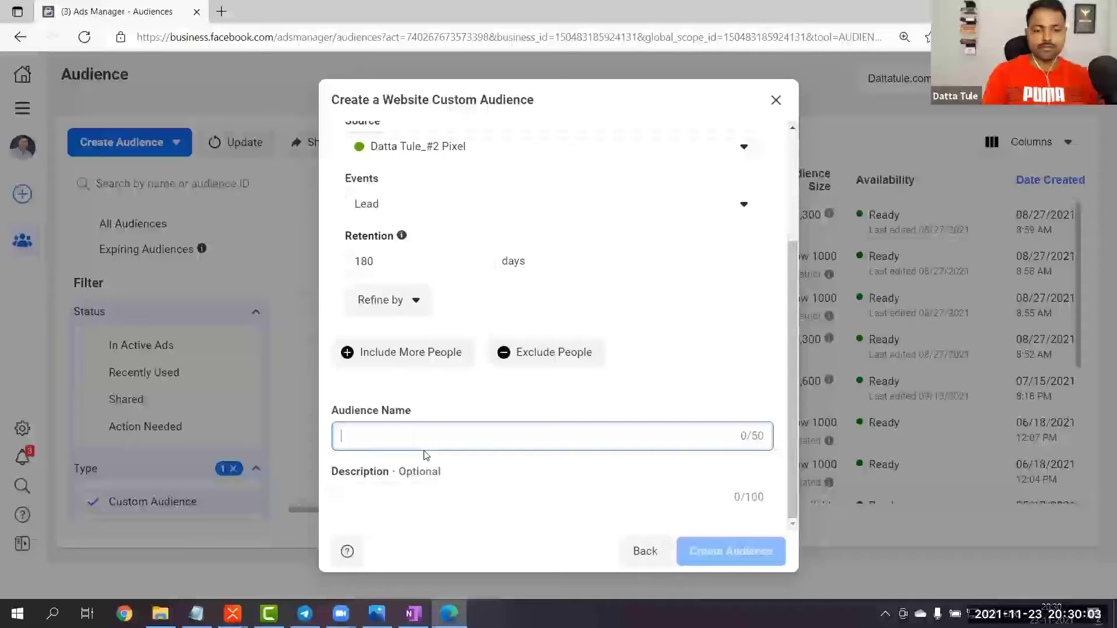
Name the website custom audience "Leads_Pixel Data ( 180d)"
text(LEads)
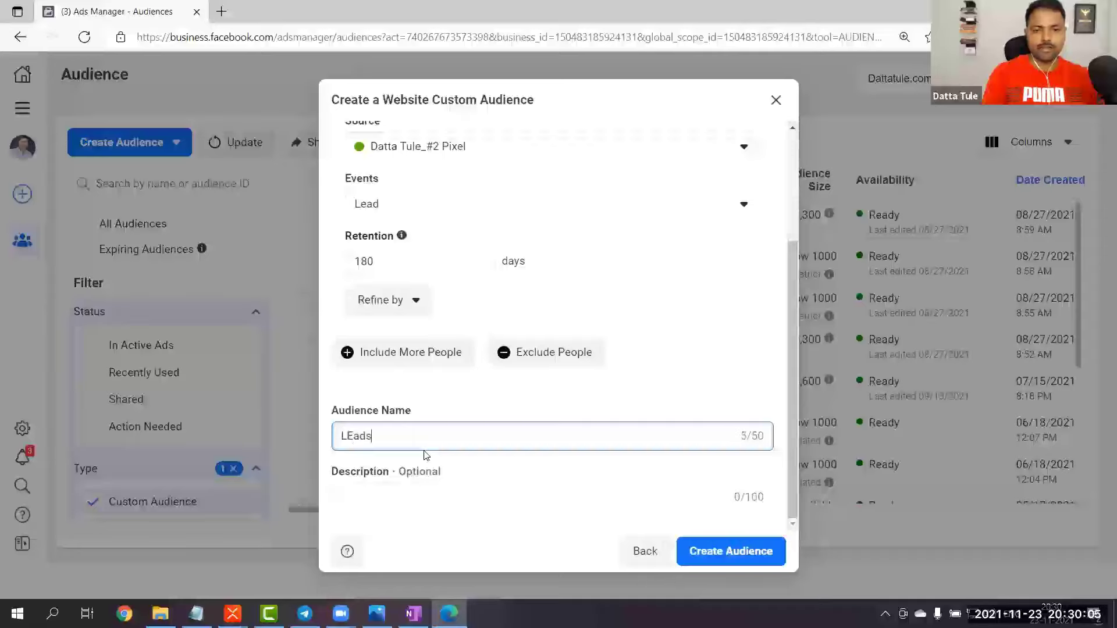
text(eads)
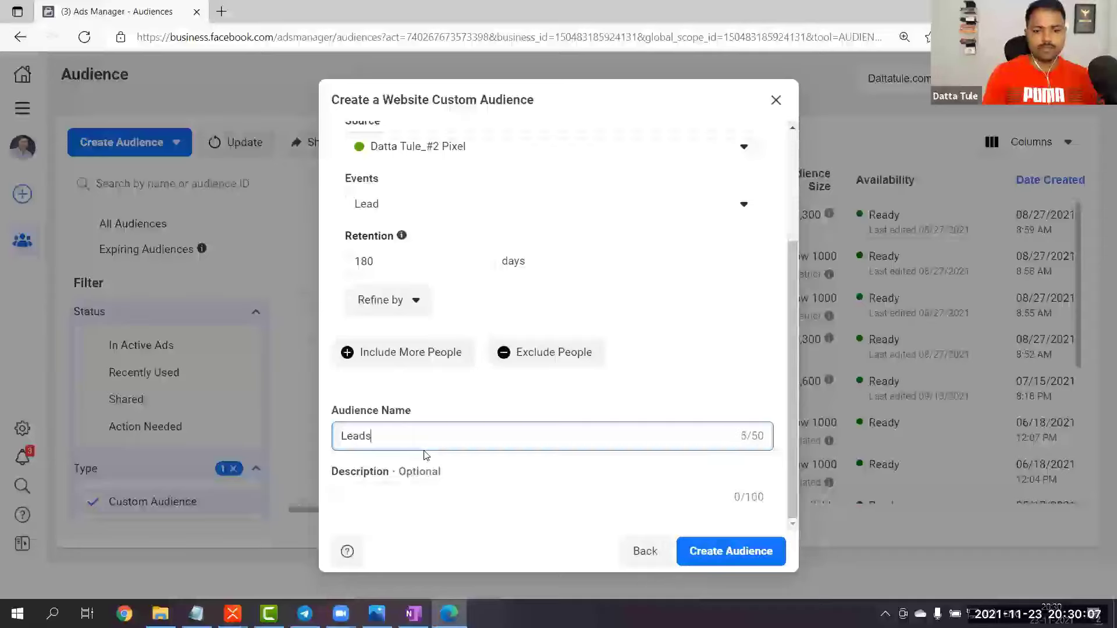
text(_P)
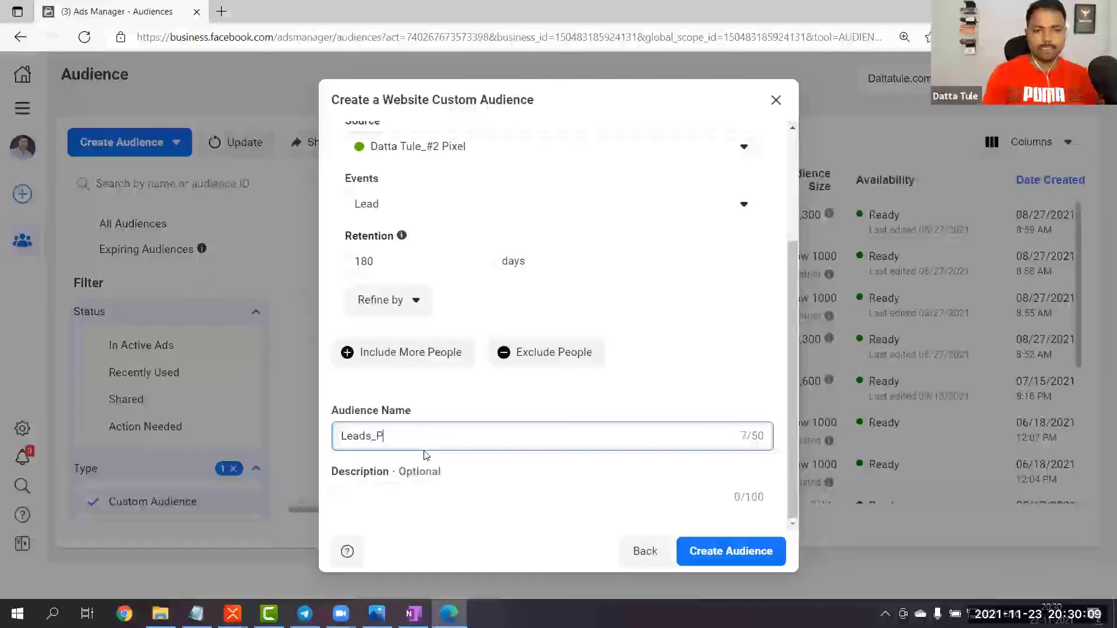
text(ixel F)
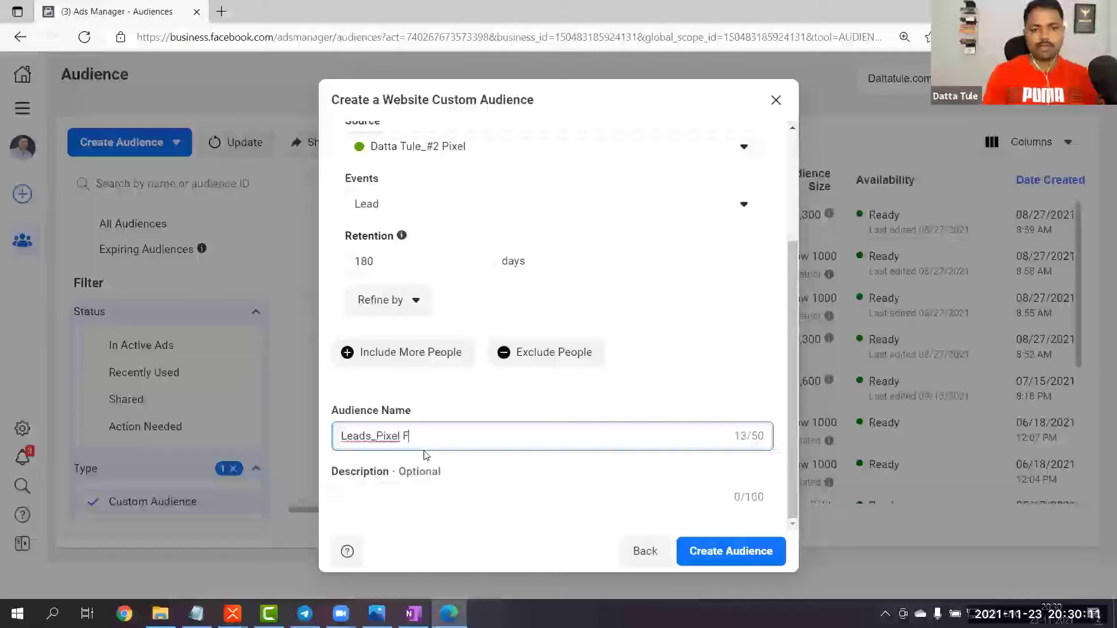
text(ata)
key(BackSpace)
key(BackSpace)
key(BackSpace)
key(BackSpace)
text(ata)
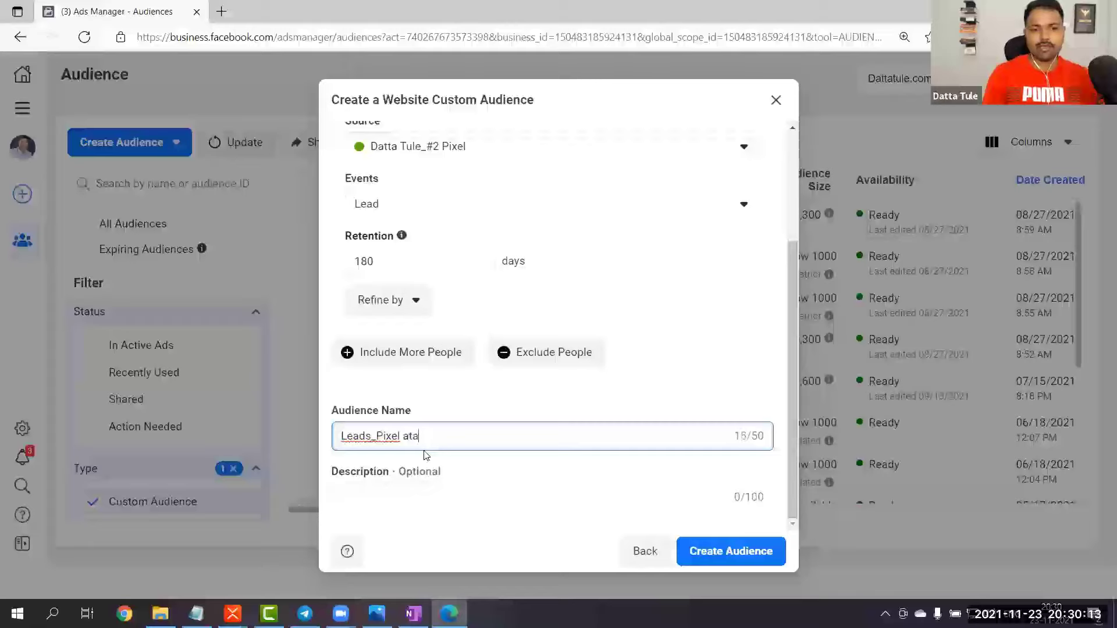
key(BackSpace)
key(BackSpace)
key(BackSpace)
text(Fata)
key(BackSpace)
key(BackSpace)
key(BackSpace)
key(BackSpace)
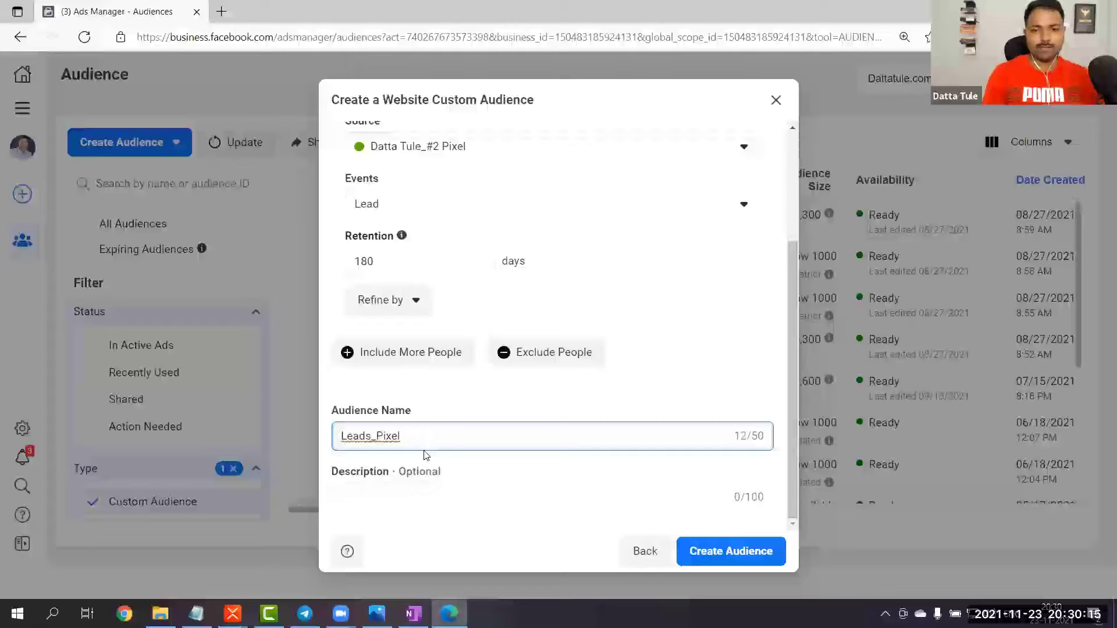
text(Data)
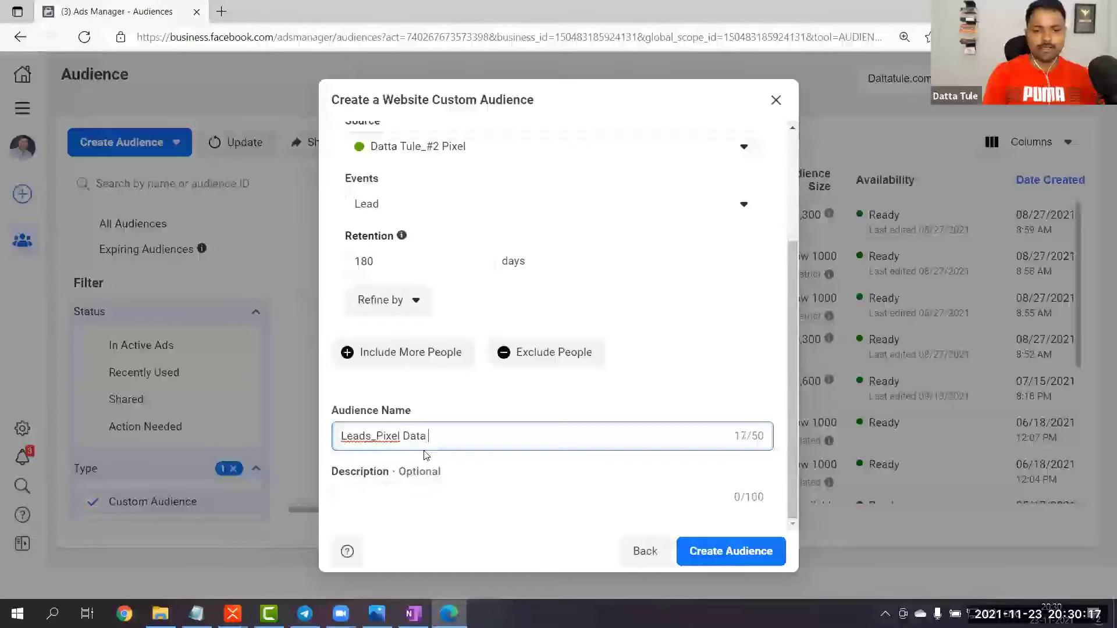
text( ( 18)
text(9)
text(d))
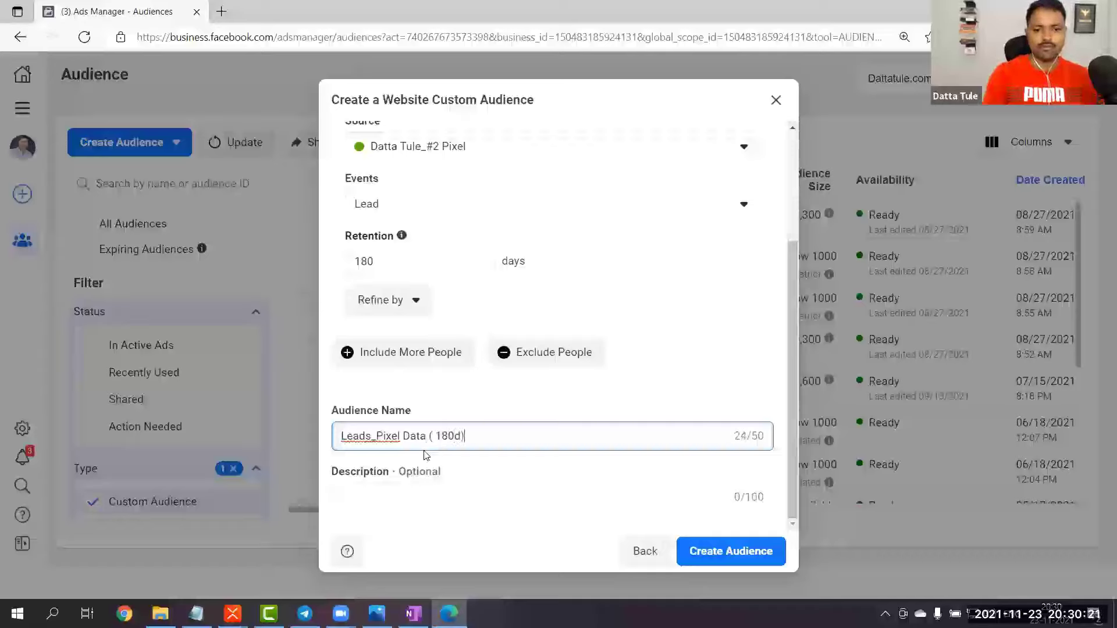
Enter "People who became lead Data" as the website audience's description
click(431, 506)
text(Peop)
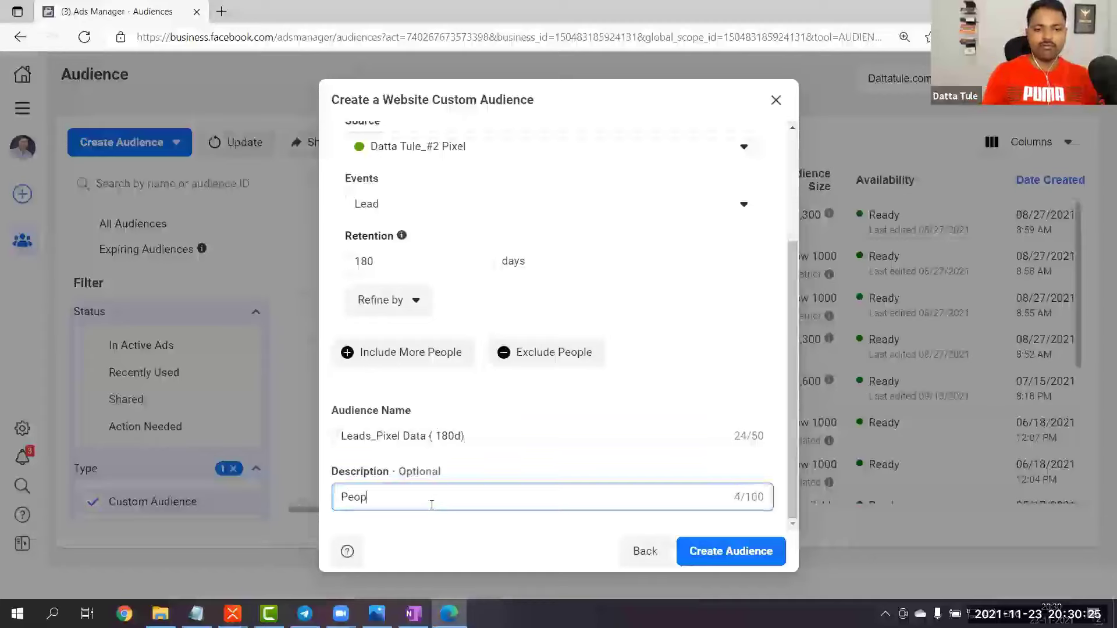
text(le who becoa)
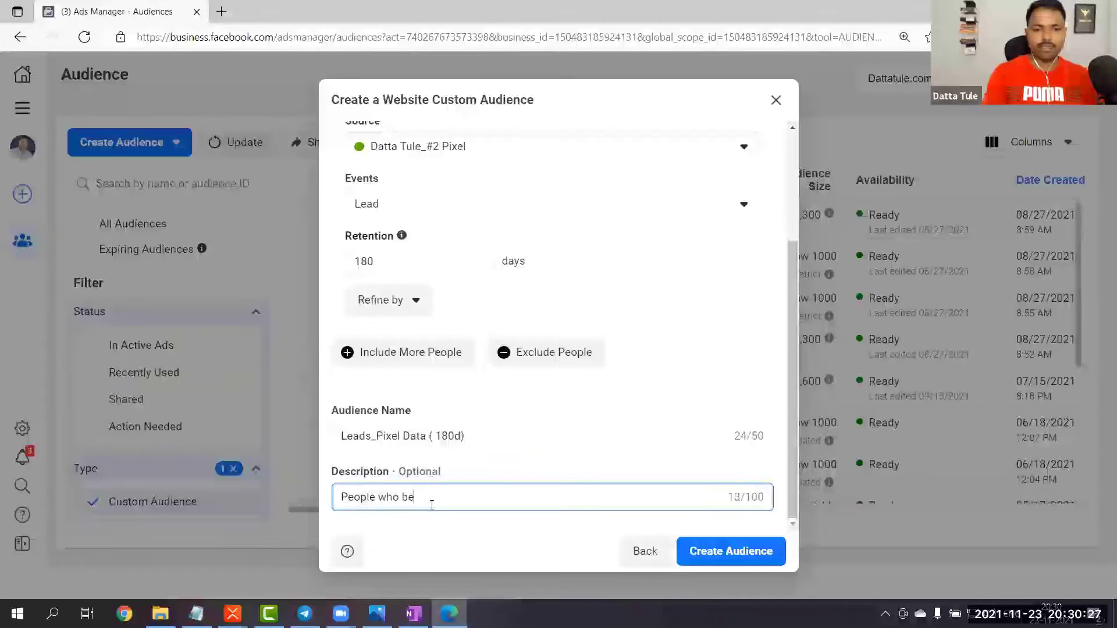
key(BackSpace)
key(BackSpace)
text(ame leads)
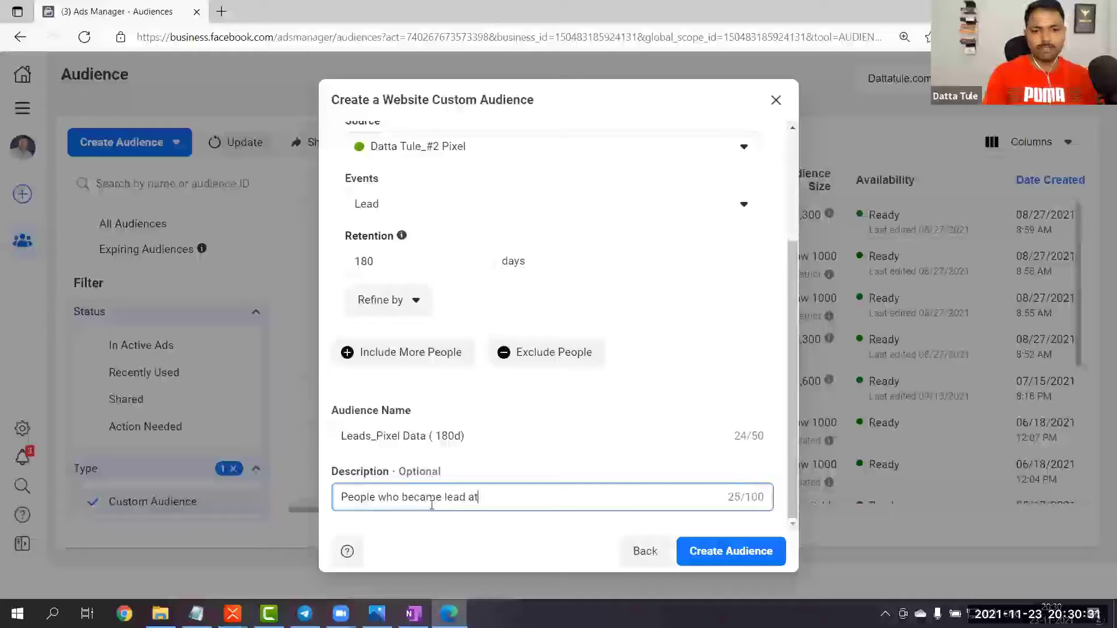
text(f)
key(BackSpace)
text(Fina)
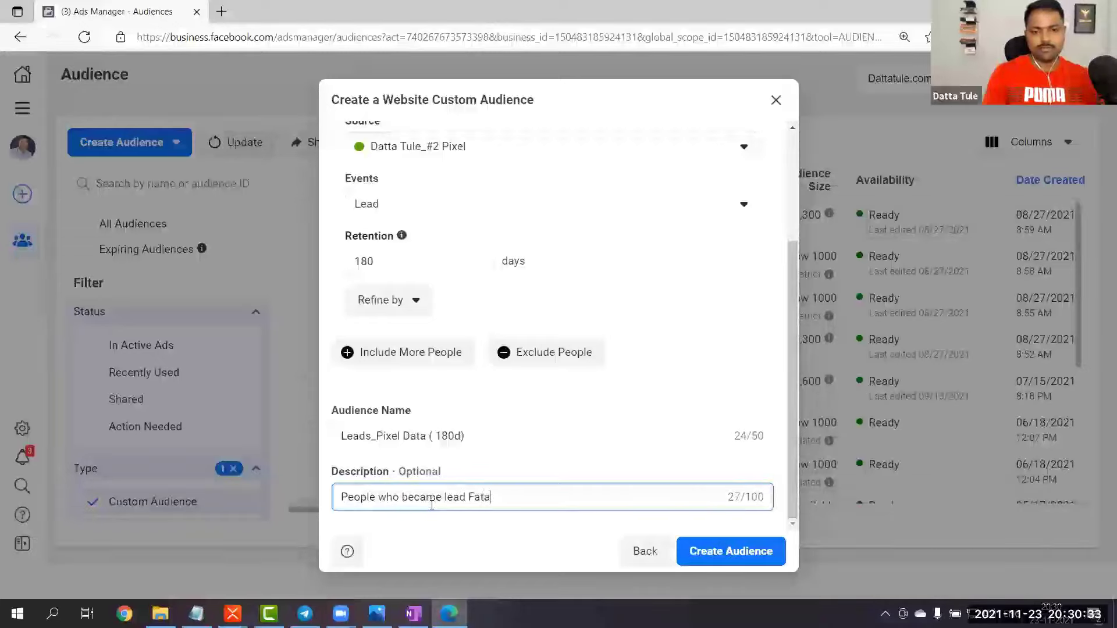
key(BackSpace)
key(BackSpace)
key(BackSpace)
text(Data)
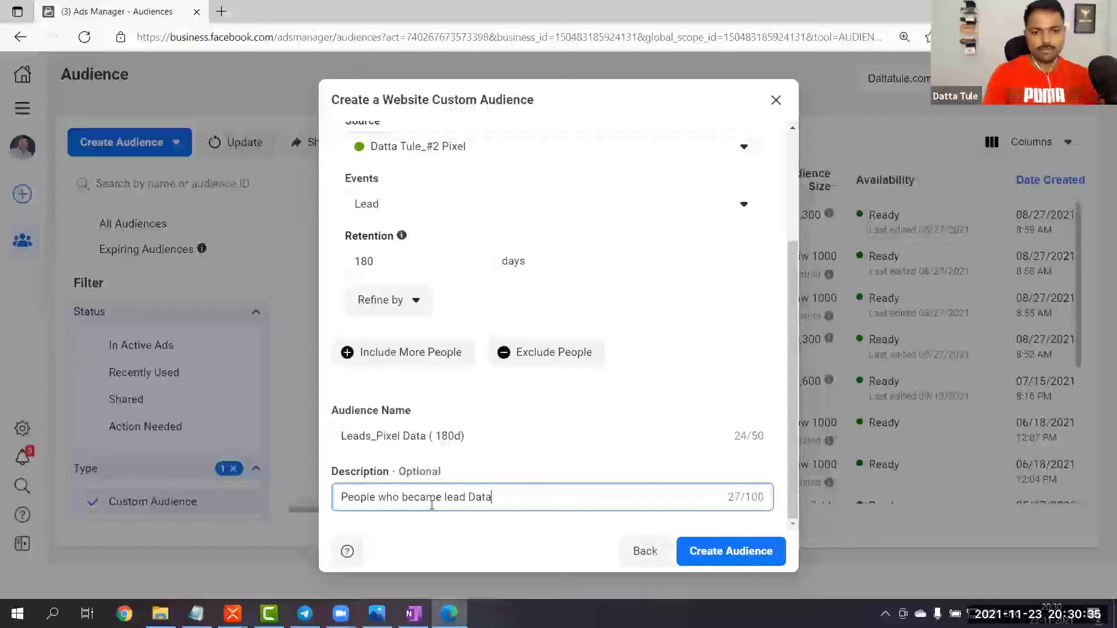
Review the audience criteria, create the website custom audience, and return to the audience list
scroll(429, 473, up, 5)
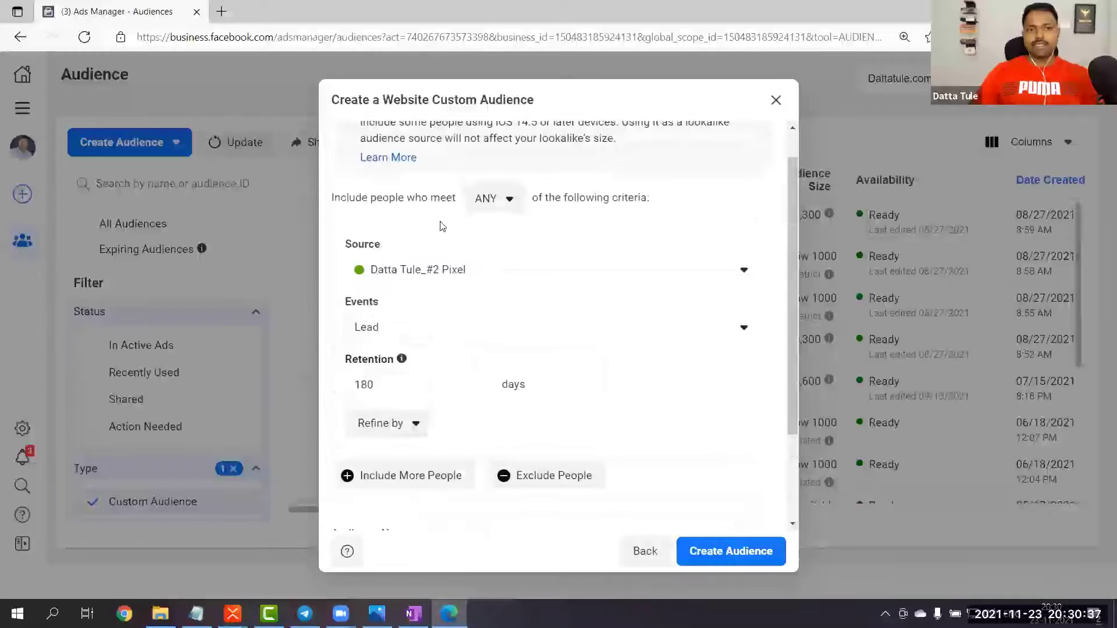
scroll(417, 368, down, 5)
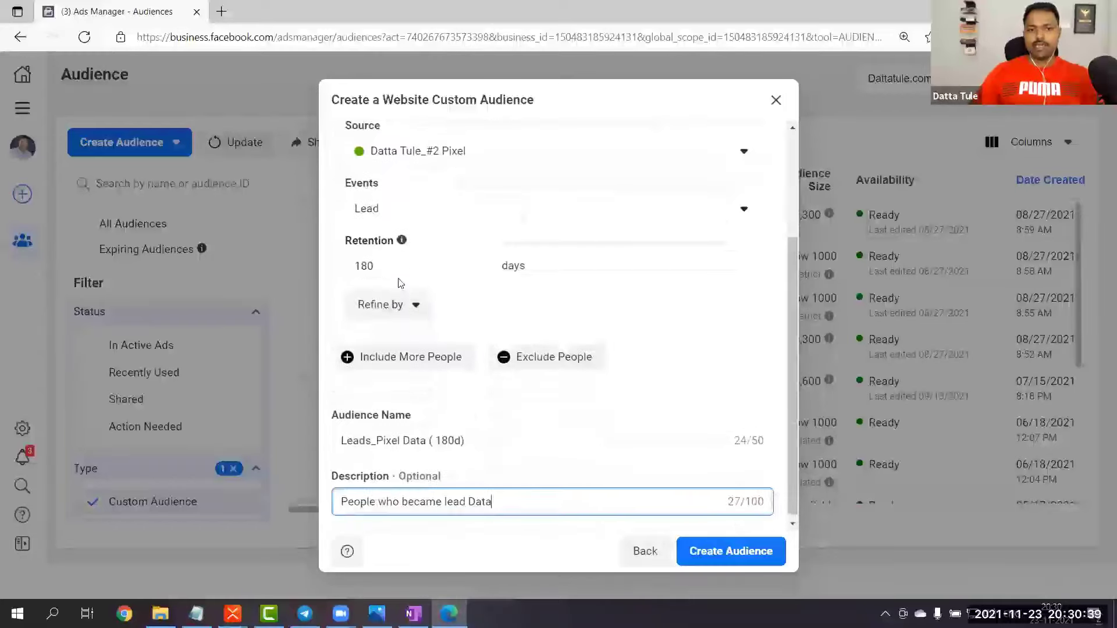
click(725, 551)
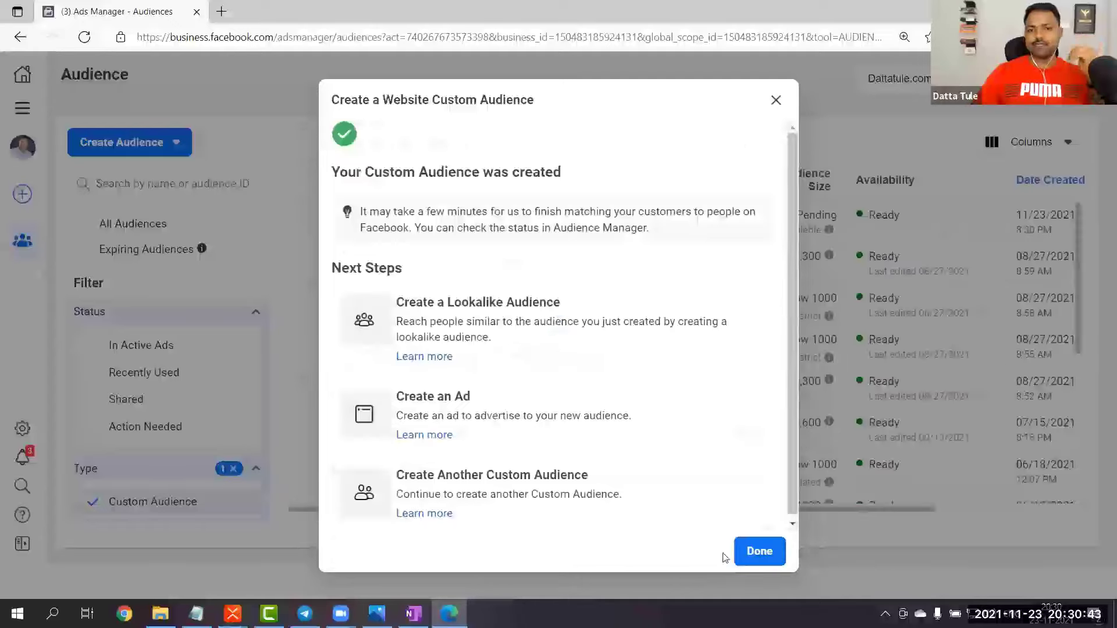
click(915, 198)
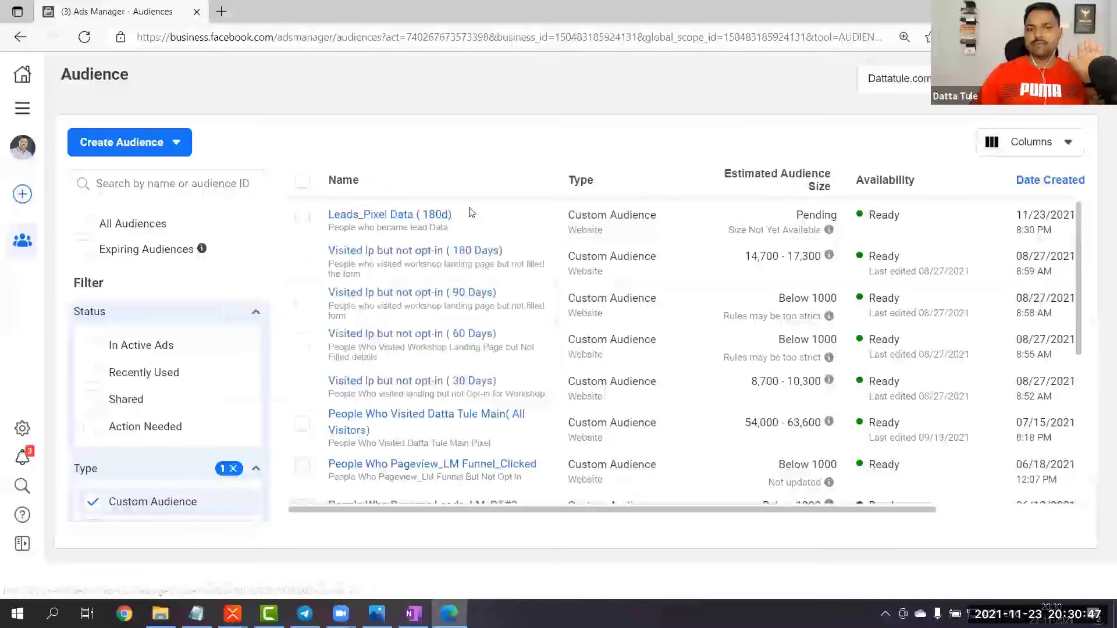
Select the Leads_Pixel Data ( 180d) audience in the list and open its summary details
mouse_move(445, 217)
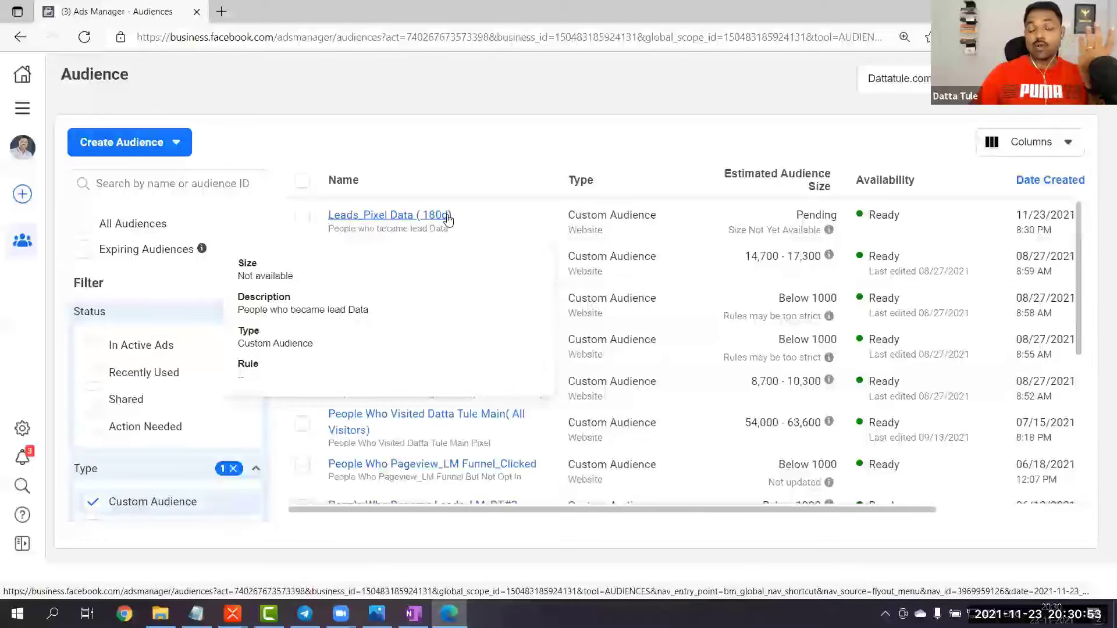
click(431, 215)
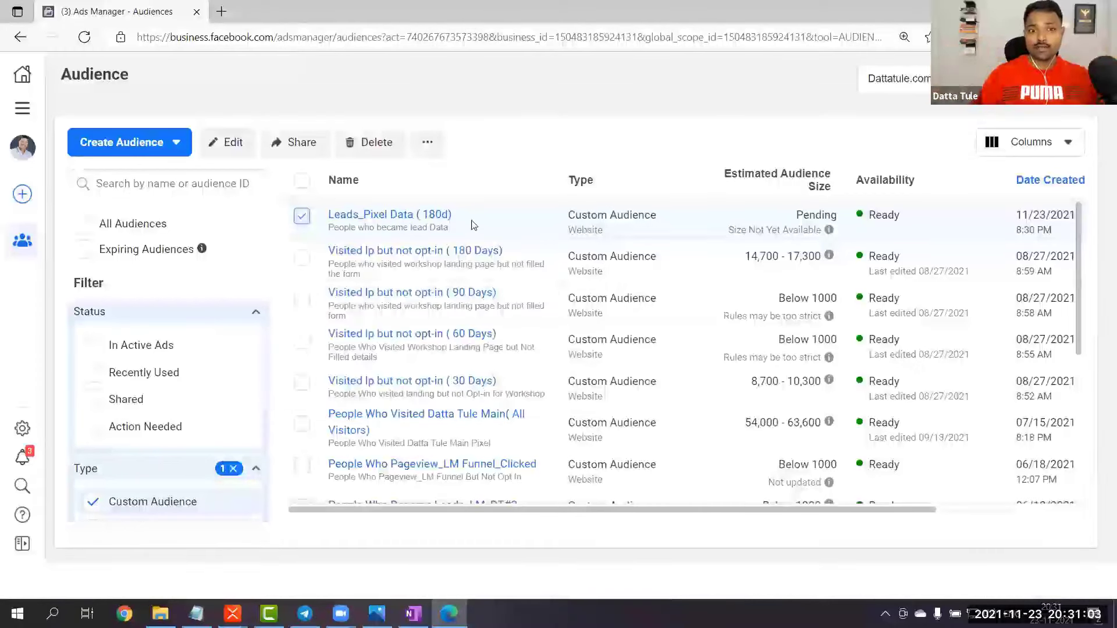
scroll(465, 256, down, 5)
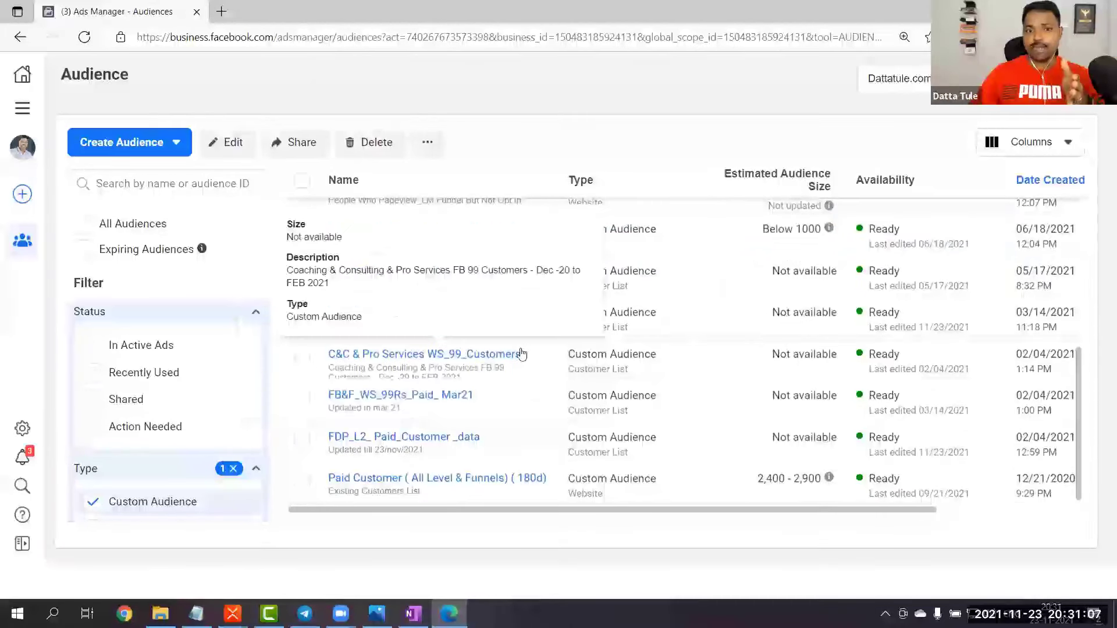
scroll(520, 349, up, 5)
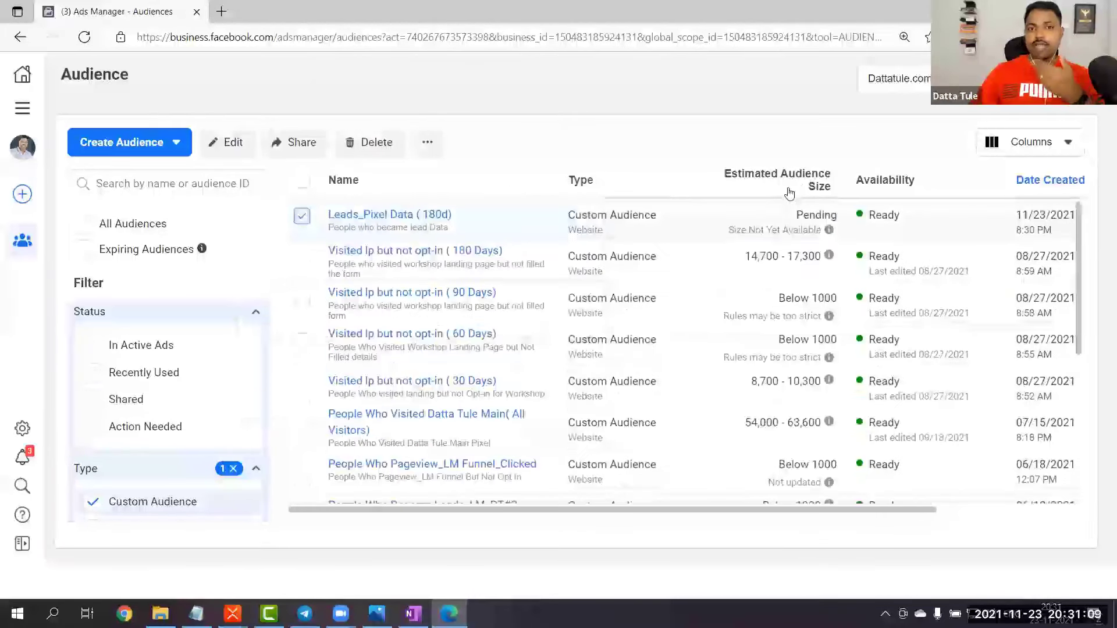
click(301, 220)
click(302, 220)
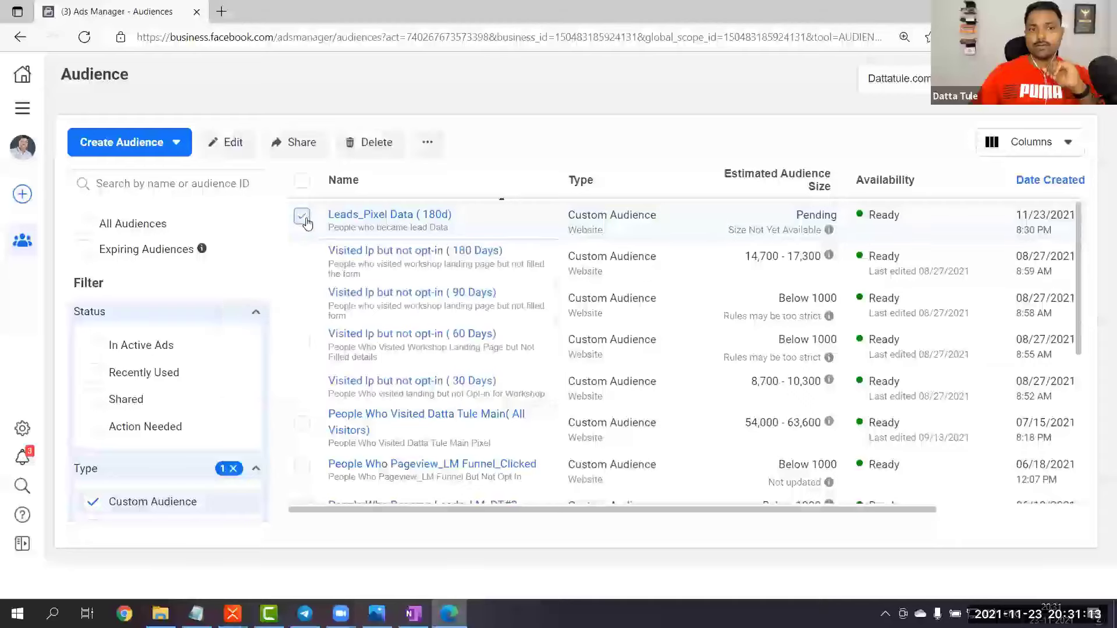
click(396, 219)
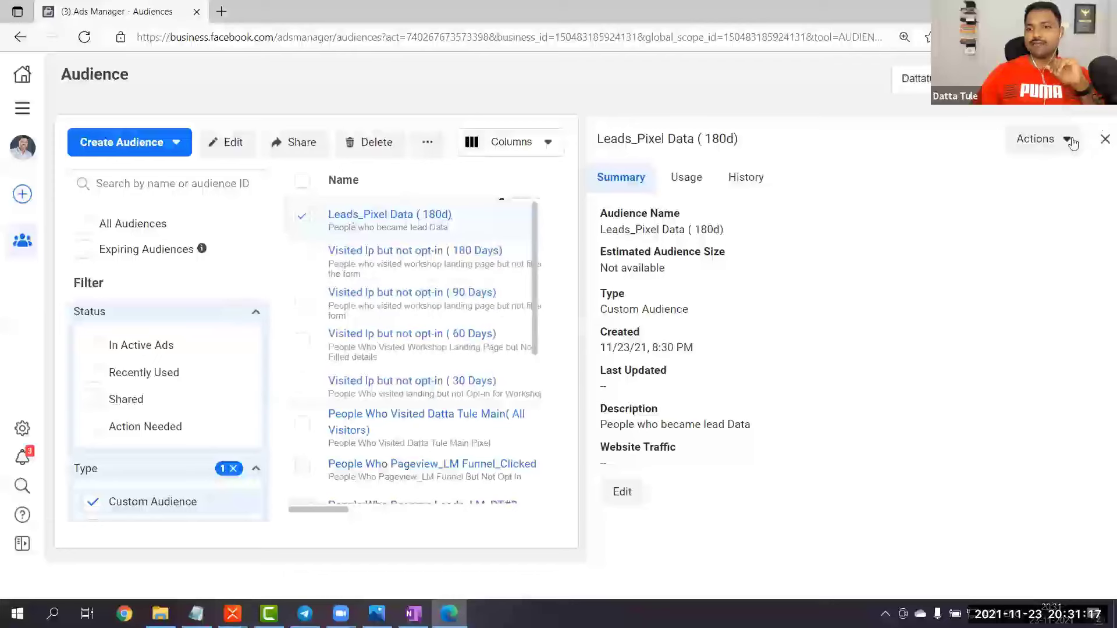
triple_click(698, 233)
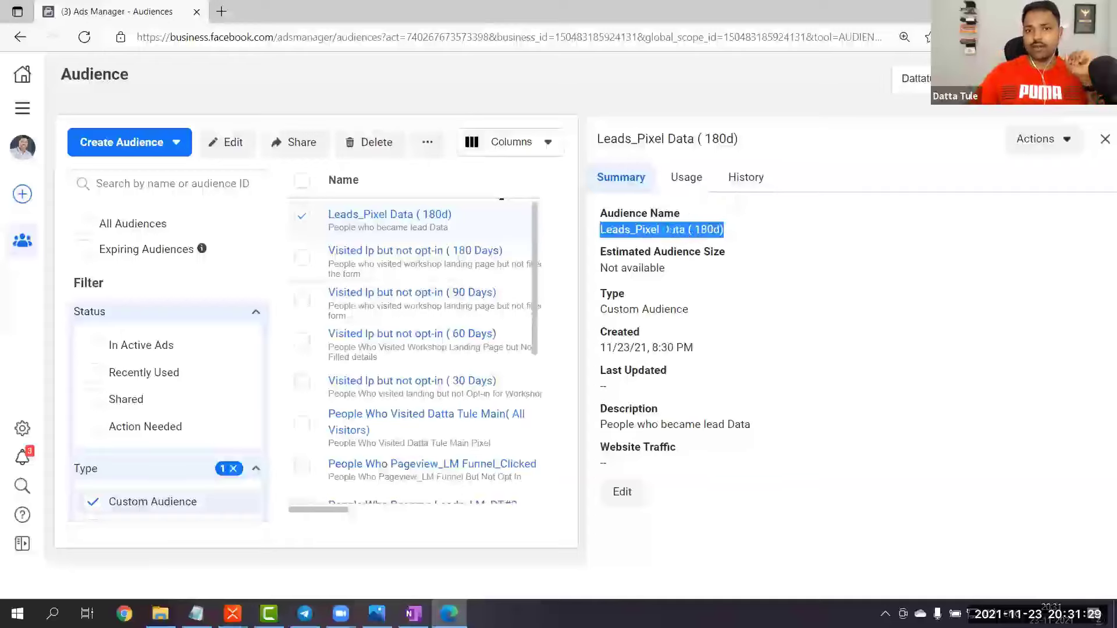
click(480, 223)
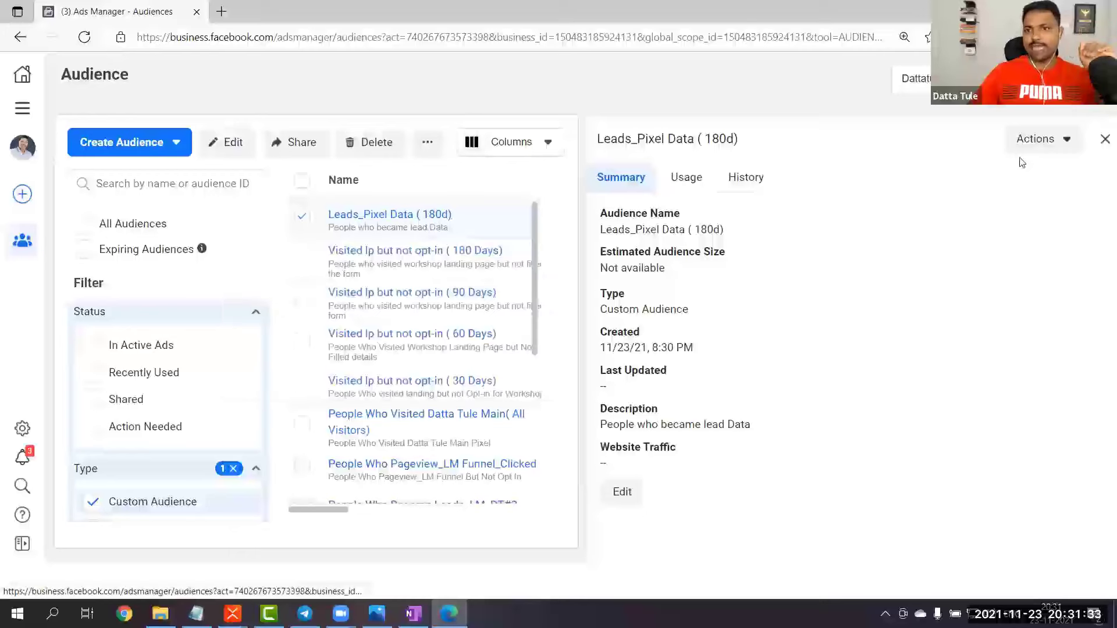
Start a lookalike audience that uses Leads_Pixel Data ( 180d) as its source
click(1026, 140)
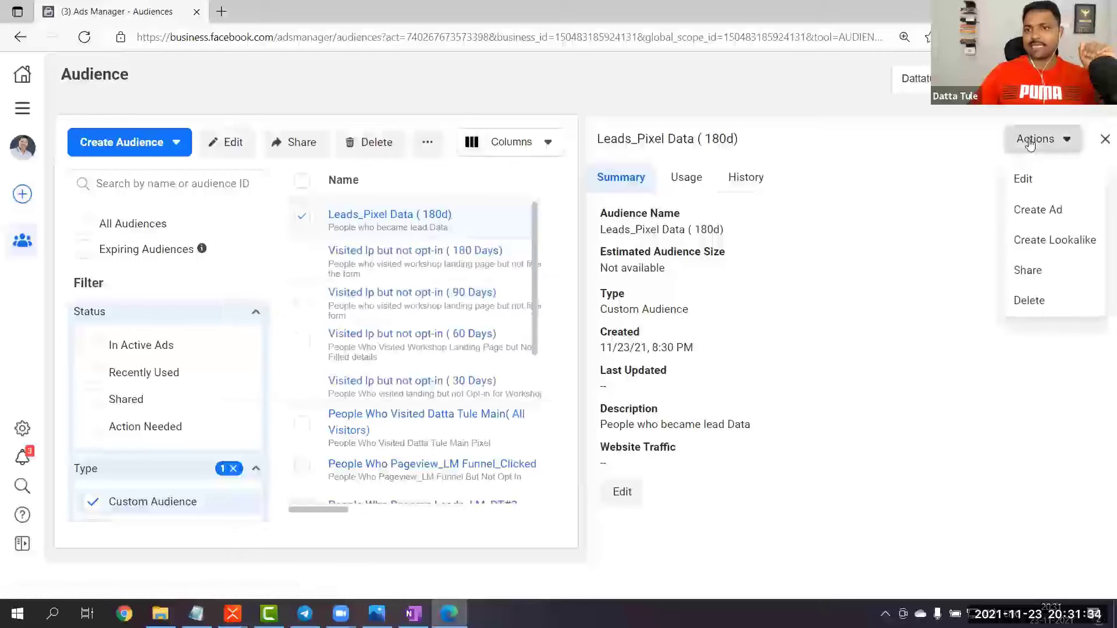
click(1056, 246)
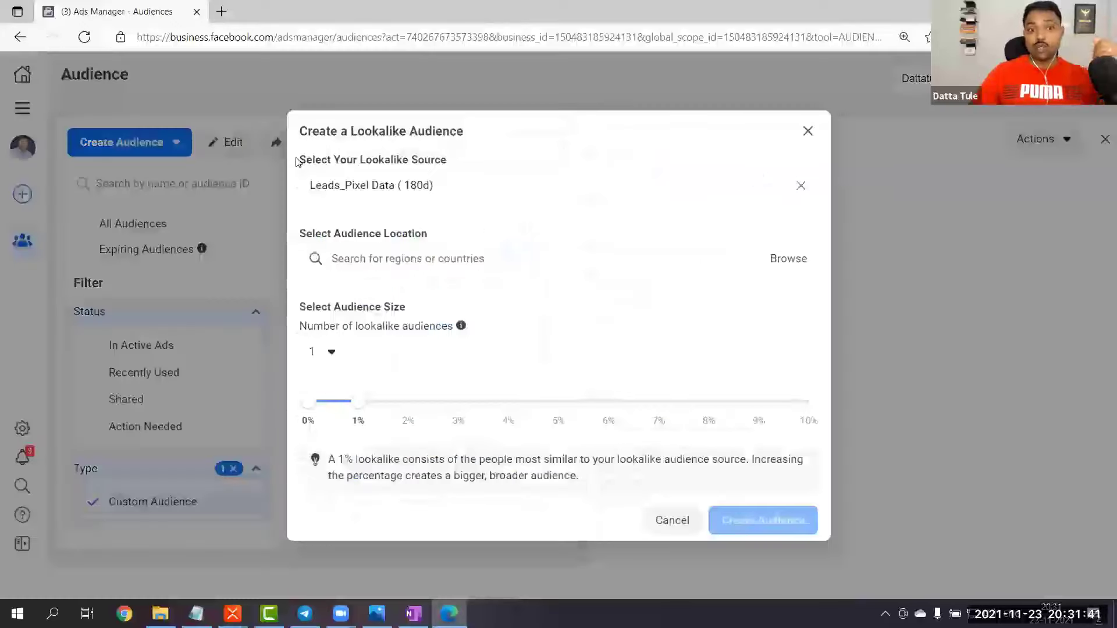
drag(305, 159, 435, 160)
click(661, 185)
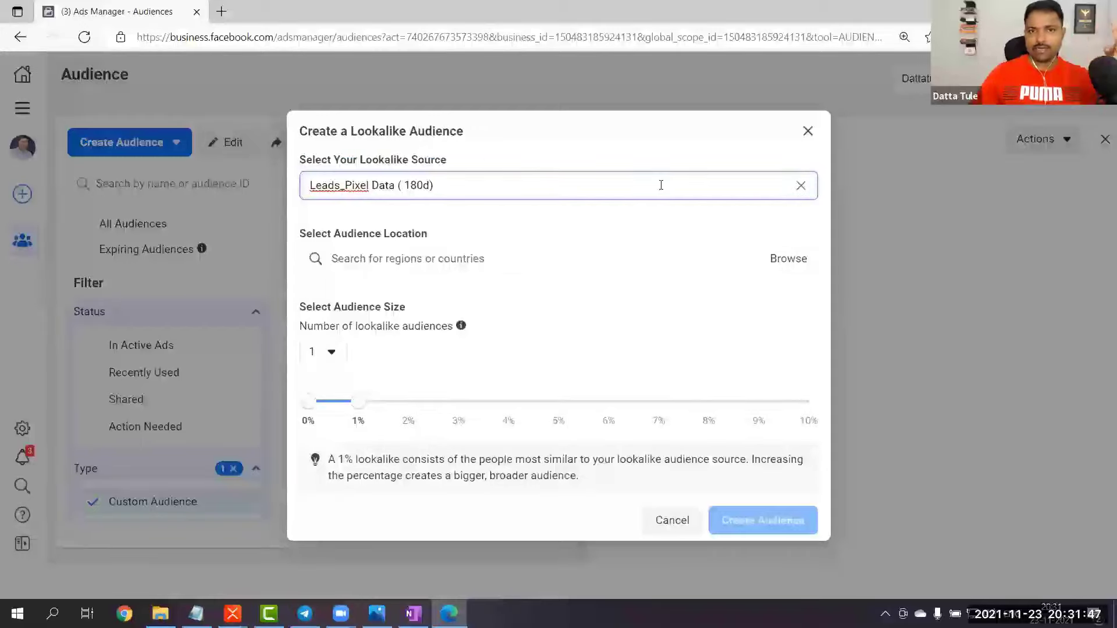
Set the lookalike audience's location to India
click(480, 258)
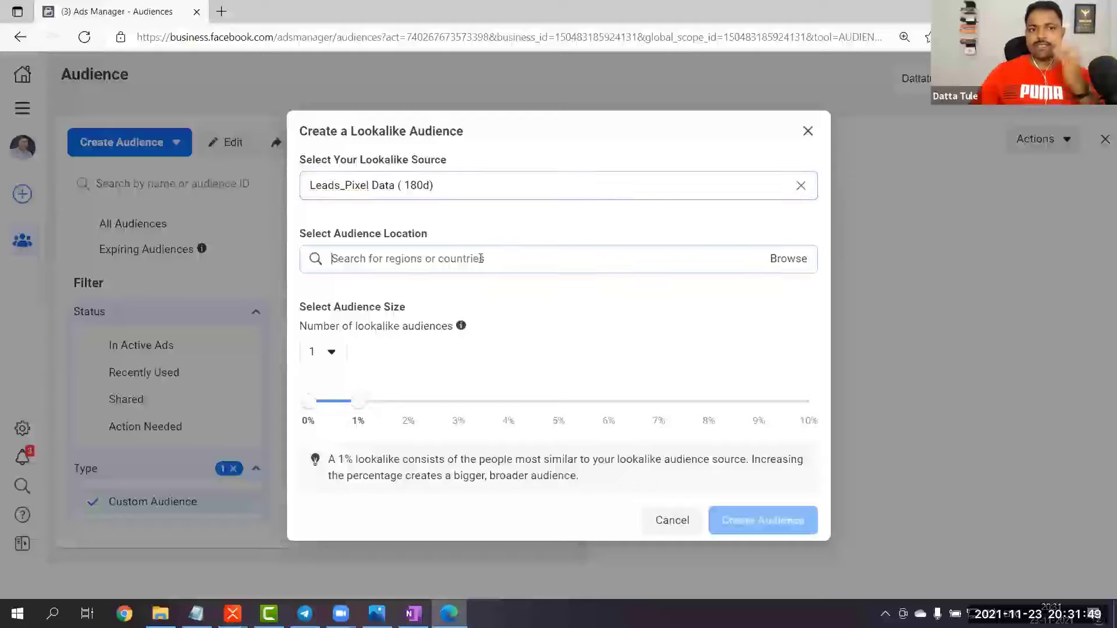
text(india)
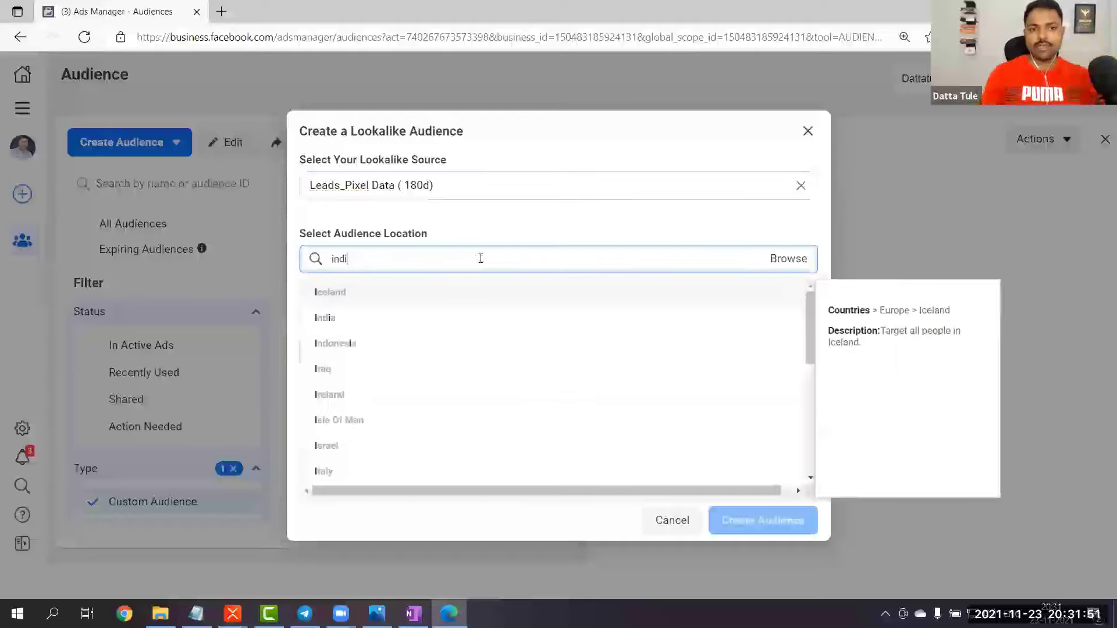
click(324, 292)
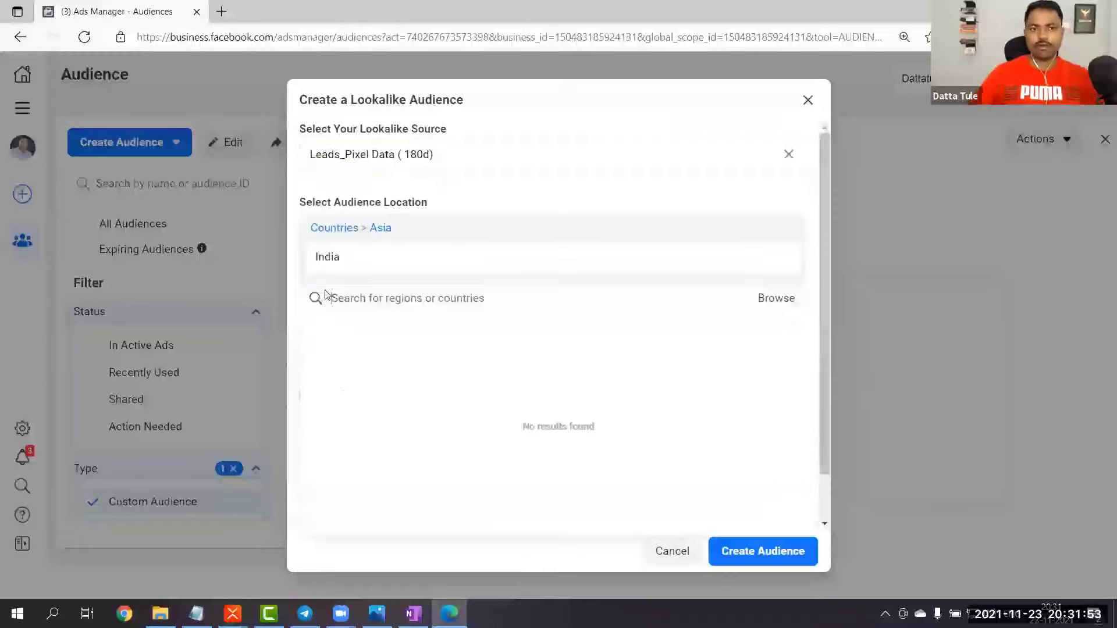
click(332, 187)
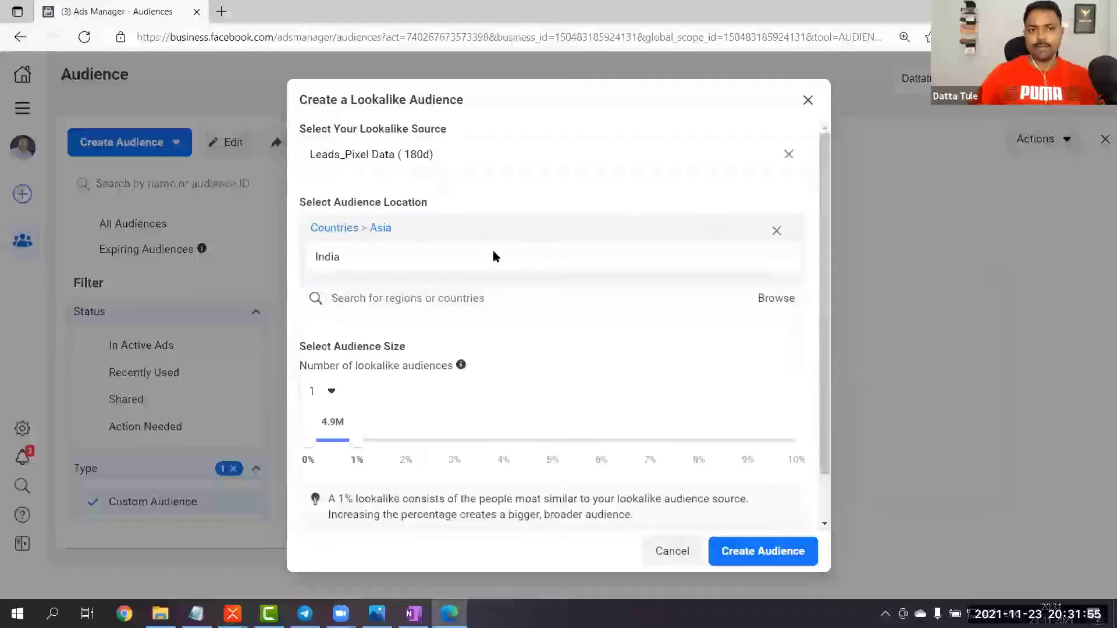
Check the help note on the number of lookalike audiences and set that number to 2
scroll(453, 324, down, 1)
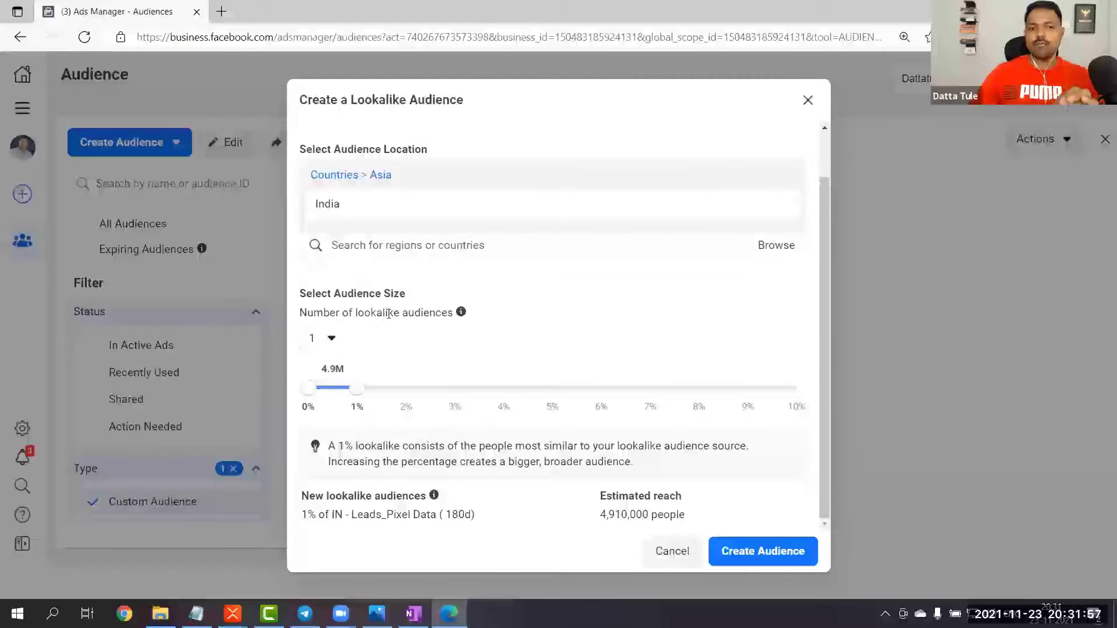
mouse_move(461, 313)
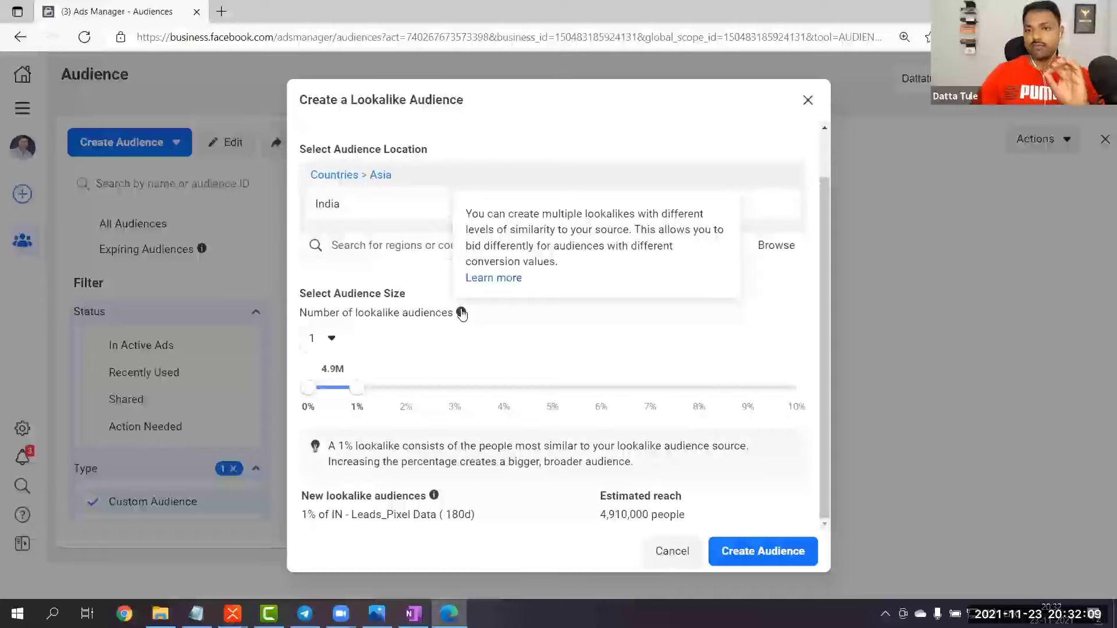
click(331, 339)
click(337, 401)
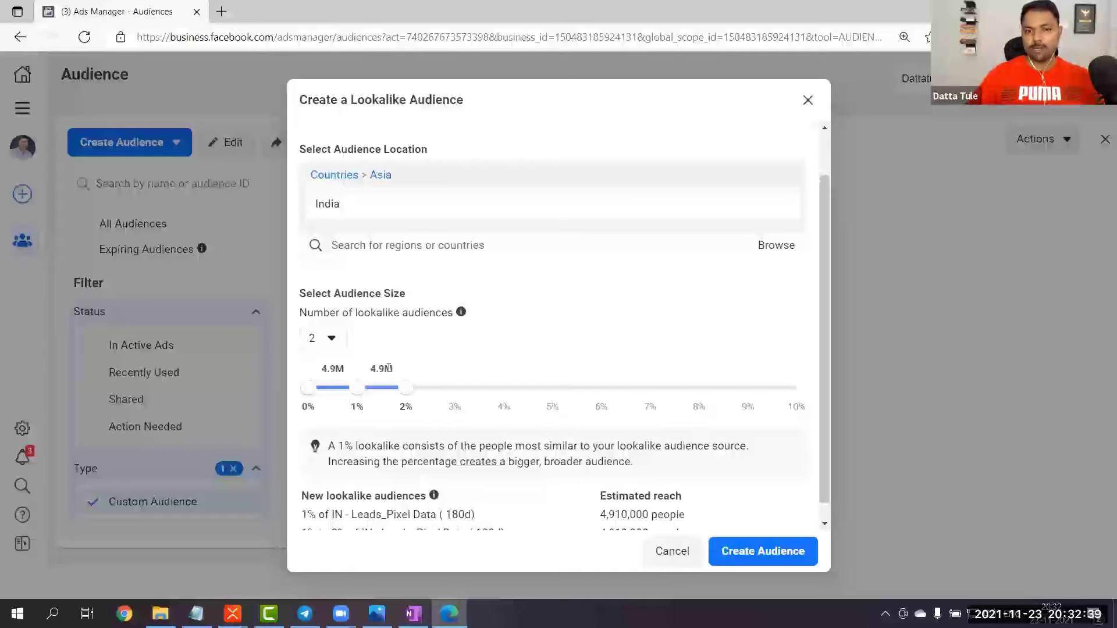
Review the estimated reach of the two new lookalikes and create both audiences from Leads_Pixel Data ( 180d)
scroll(612, 342, down, 1)
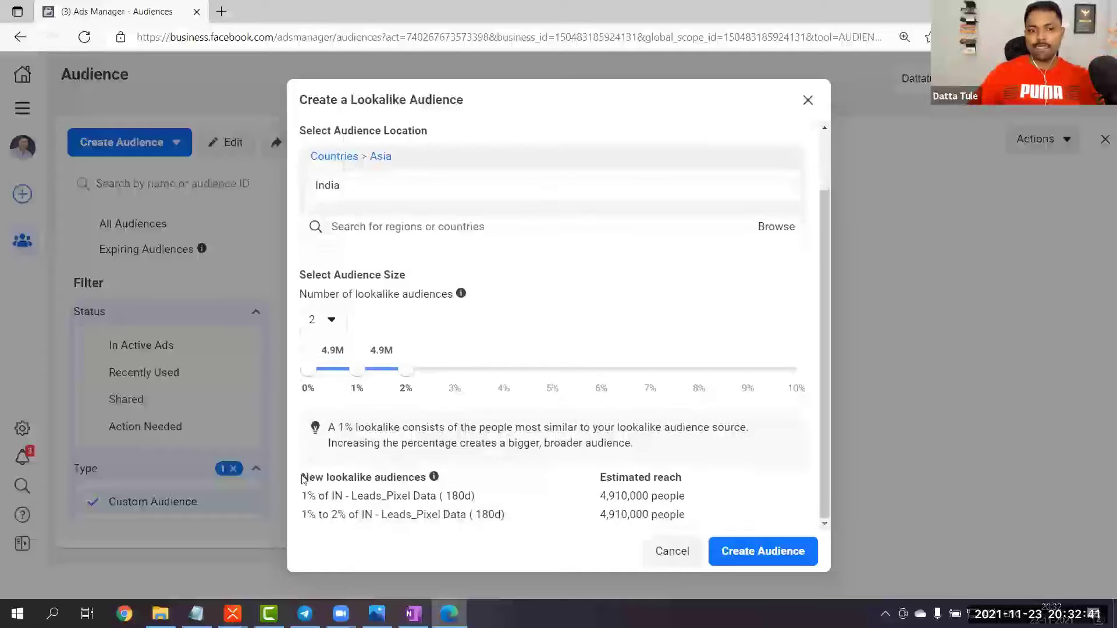
drag(302, 478, 677, 475)
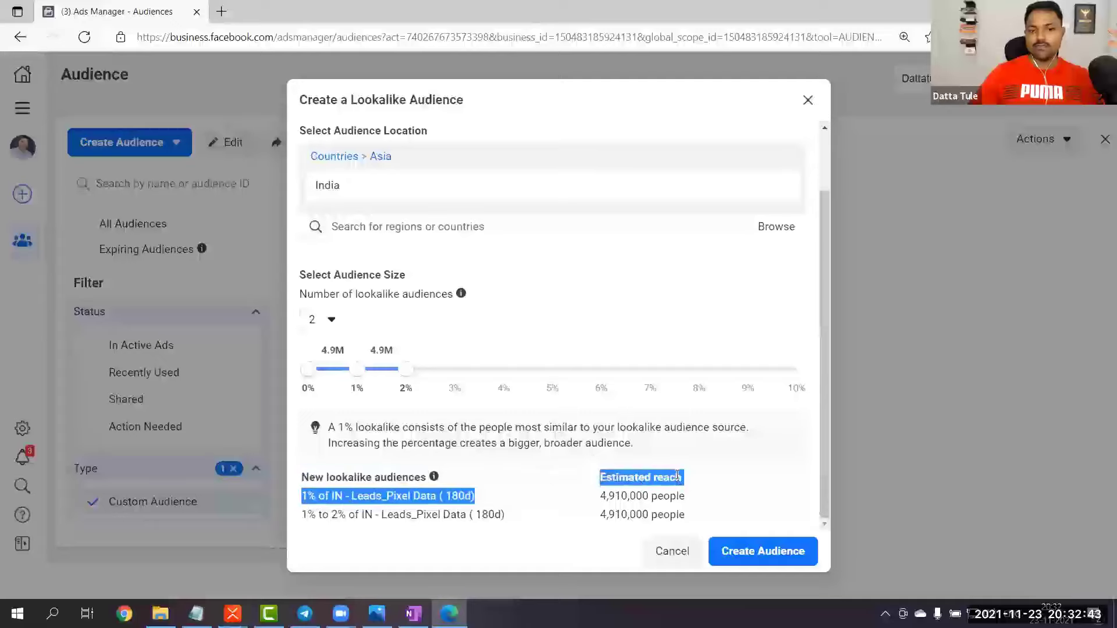
double_click(640, 496)
click(689, 520)
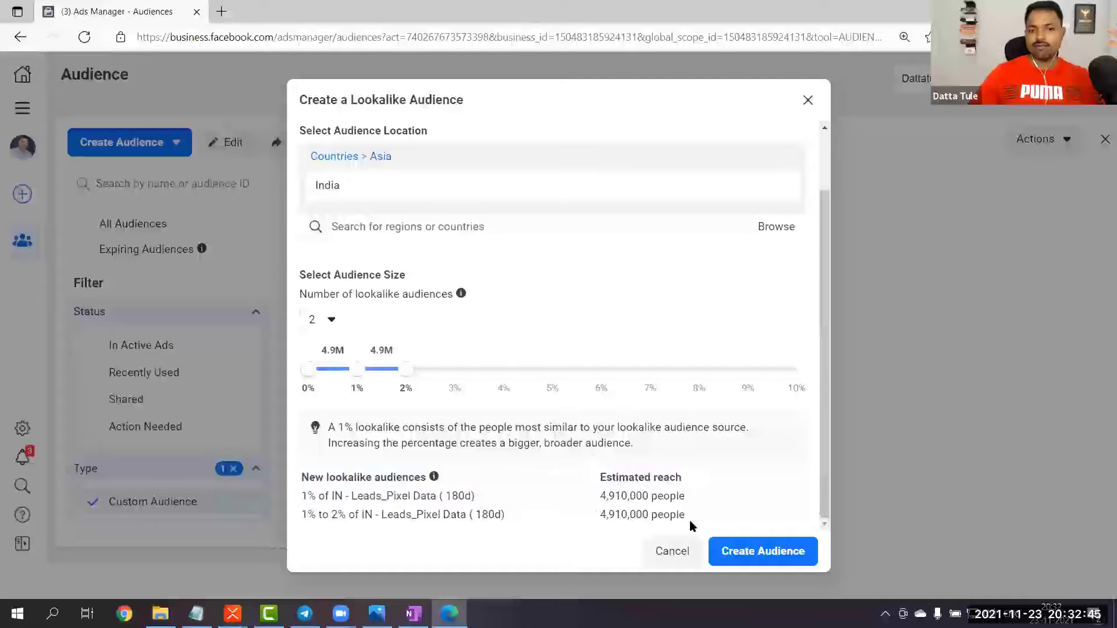
click(733, 550)
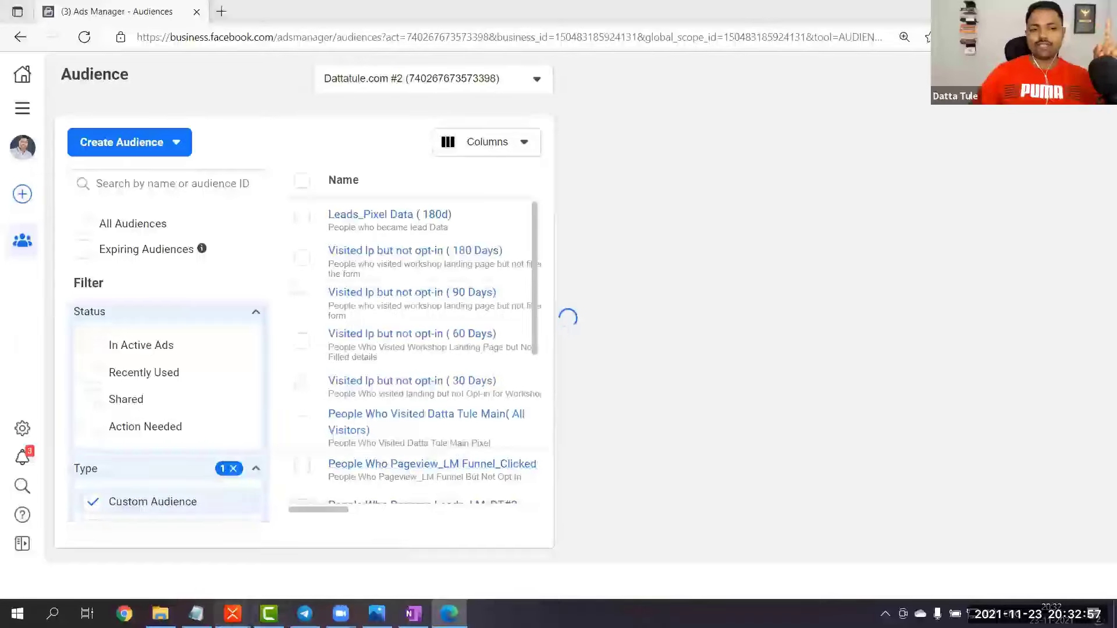
Switch to the XMind mind map and select the Existing Paid Customer Data and Facebook Pixel Data topics together
click(232, 613)
click(311, 552)
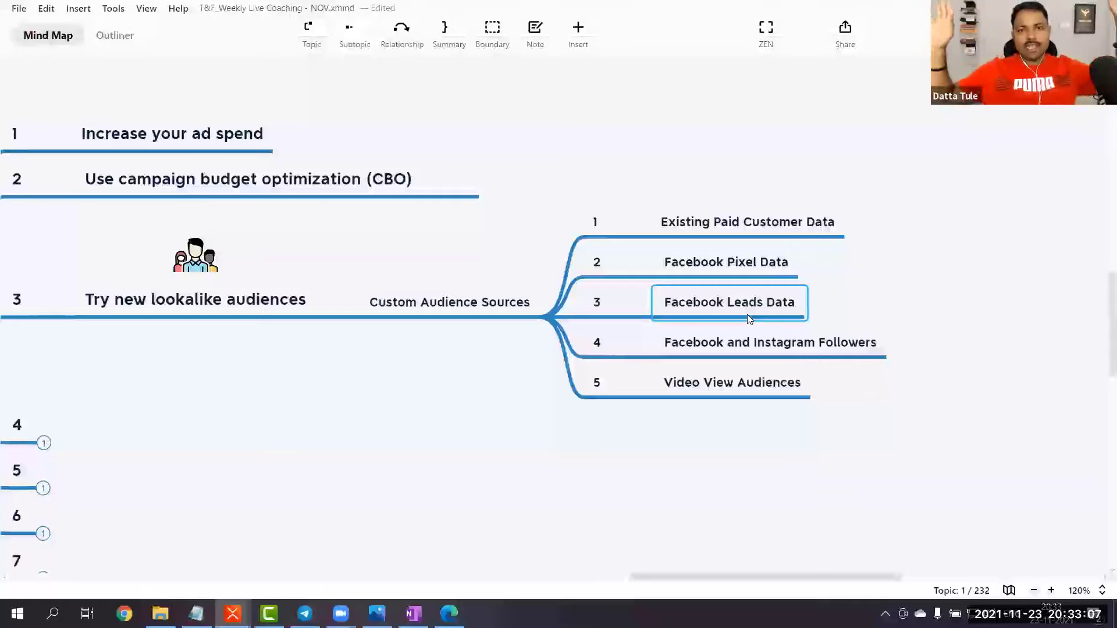
click(707, 222)
ctrl+click(715, 262)
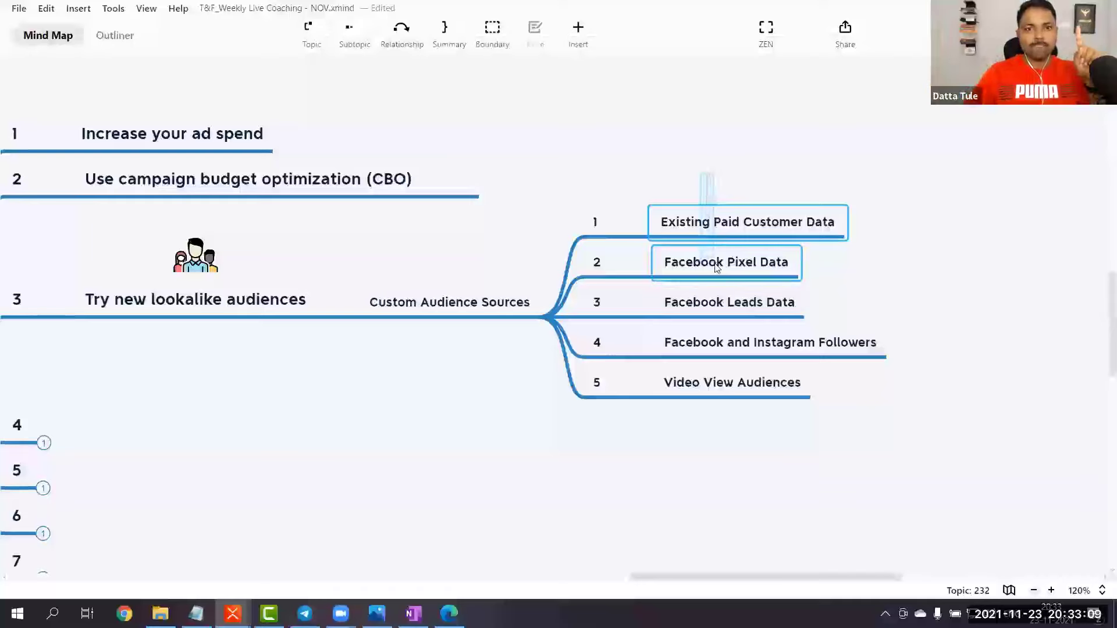
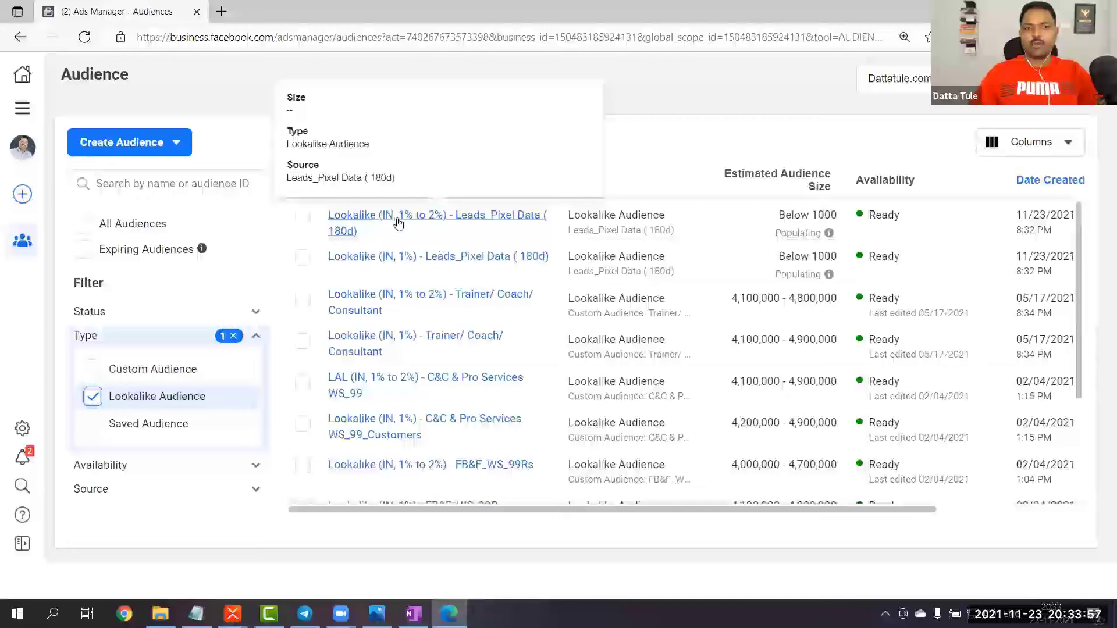
Examine the source in the summary of Lookalike (IN, 1%) - Leads_Pixel Data ( 180d), and close its details
mouse_move(529, 262)
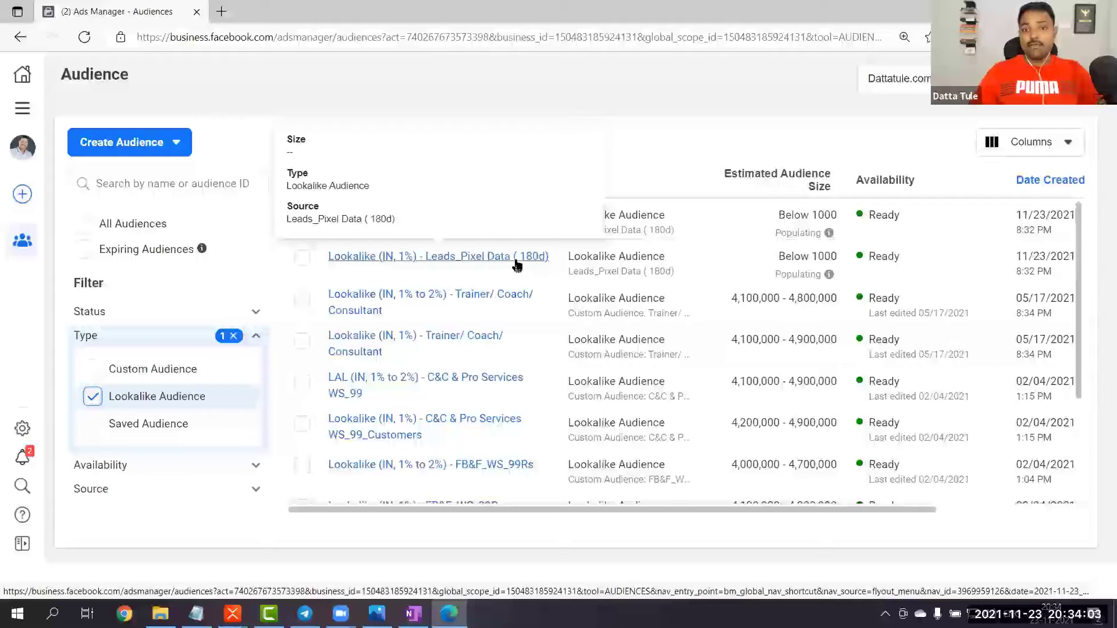
click(518, 257)
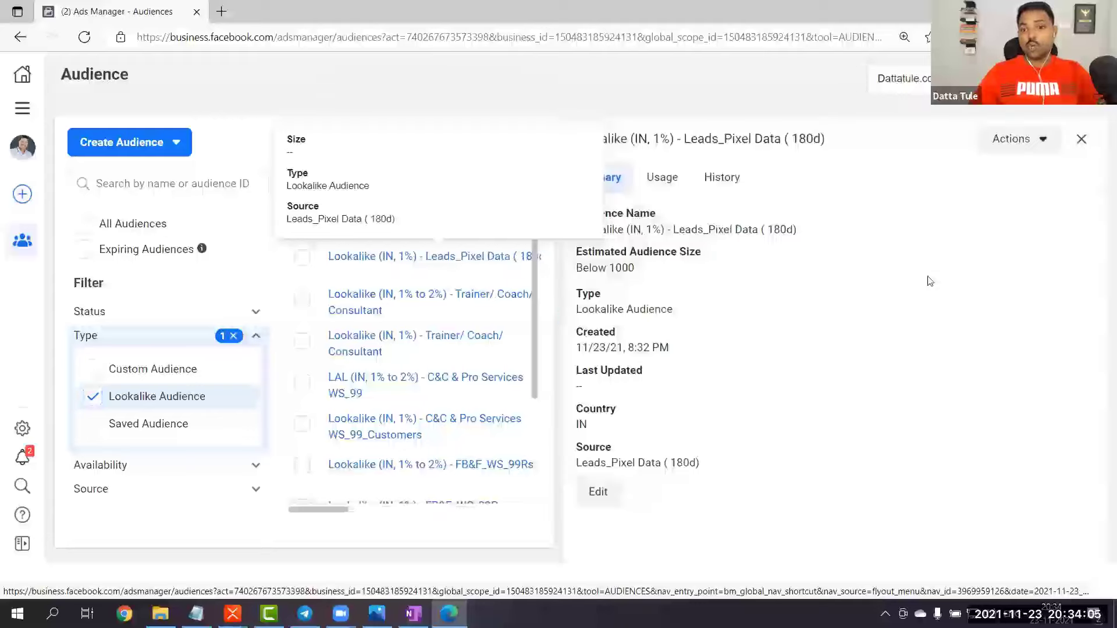
drag(577, 446, 708, 464)
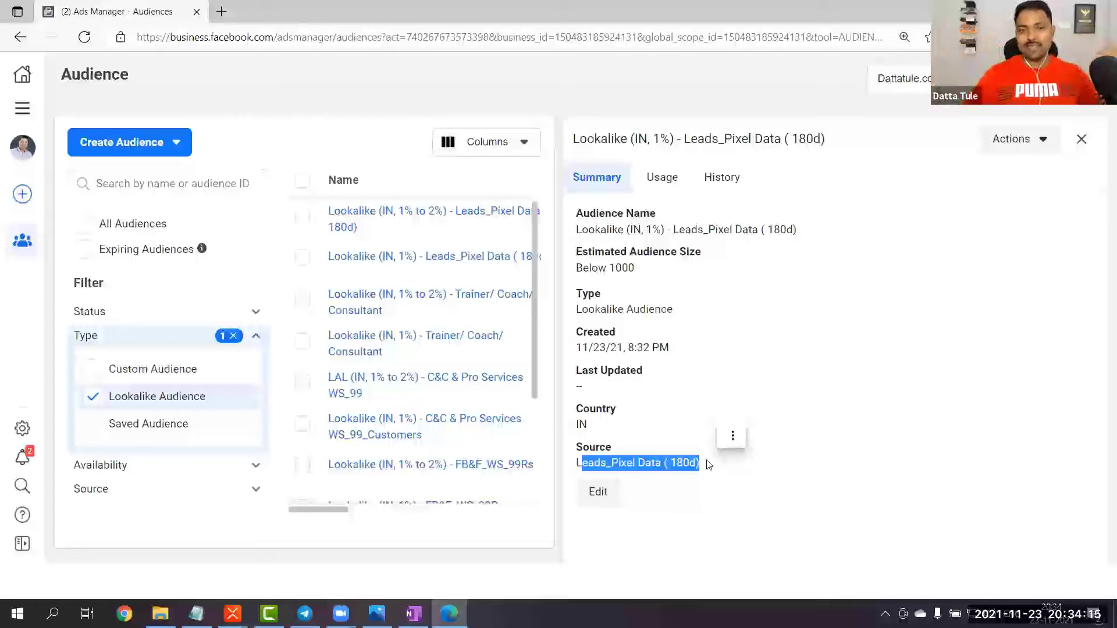
click(732, 436)
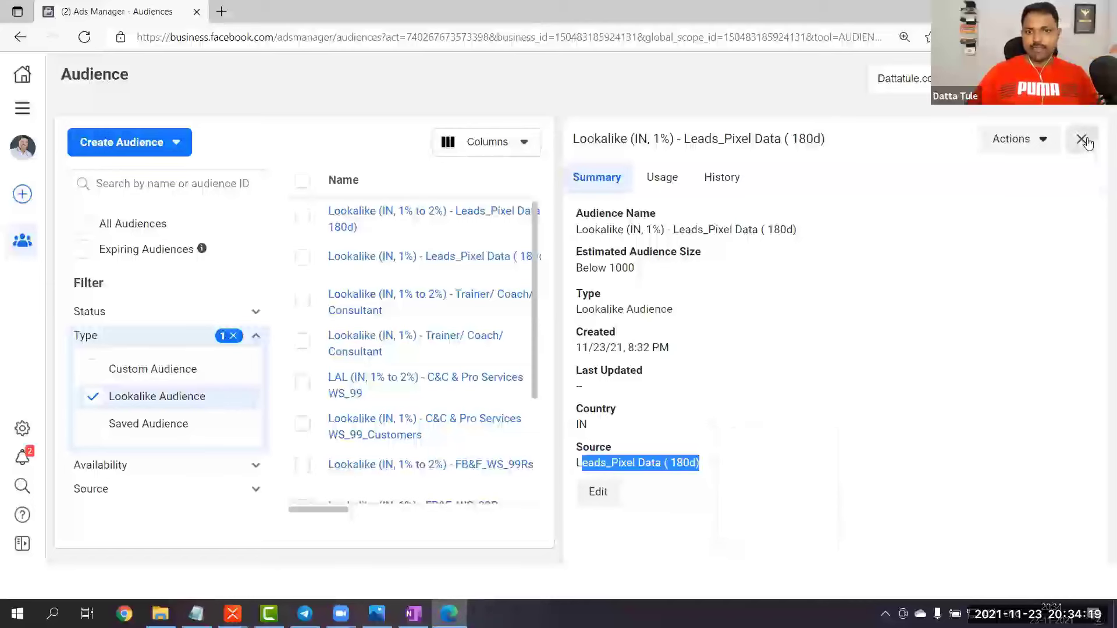
key(Escape)
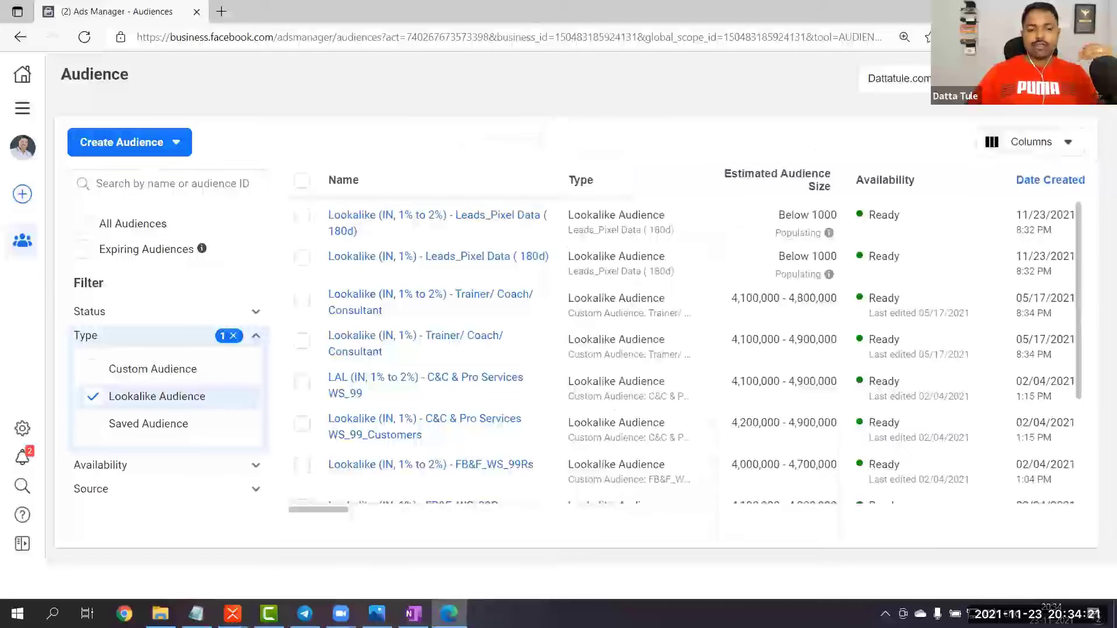
Switch to the XMind mind map and select the Facebook Leads Data topic under Custom Audience Sources
key(alt+Tab)
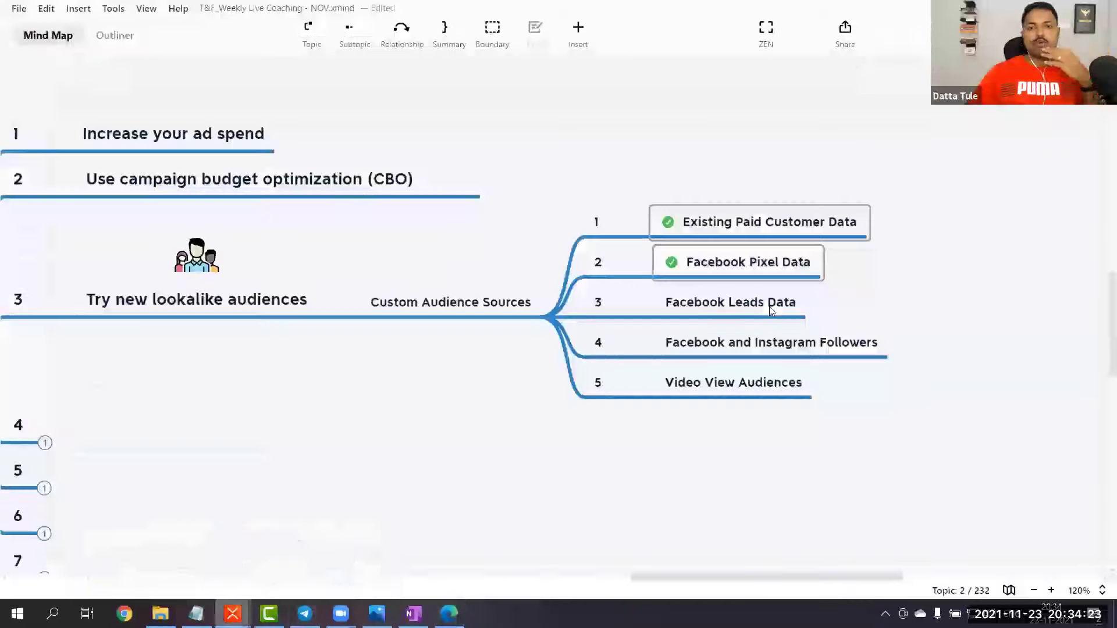
click(771, 312)
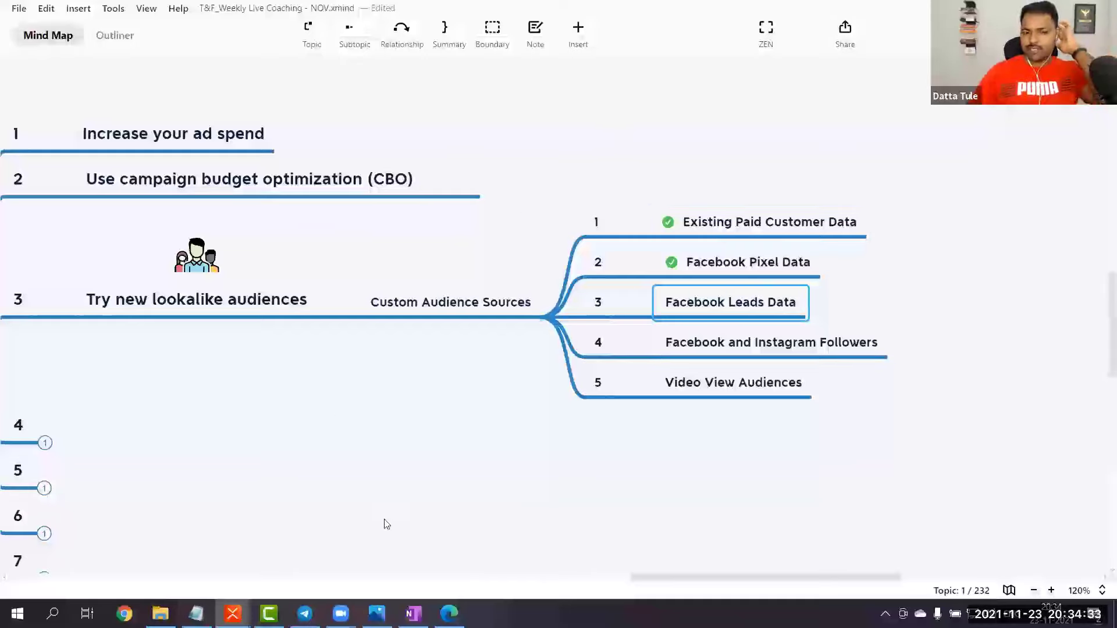
Switch back to Ads Manager and start a custom audience with Lead form as its source
key(alt+Tab)
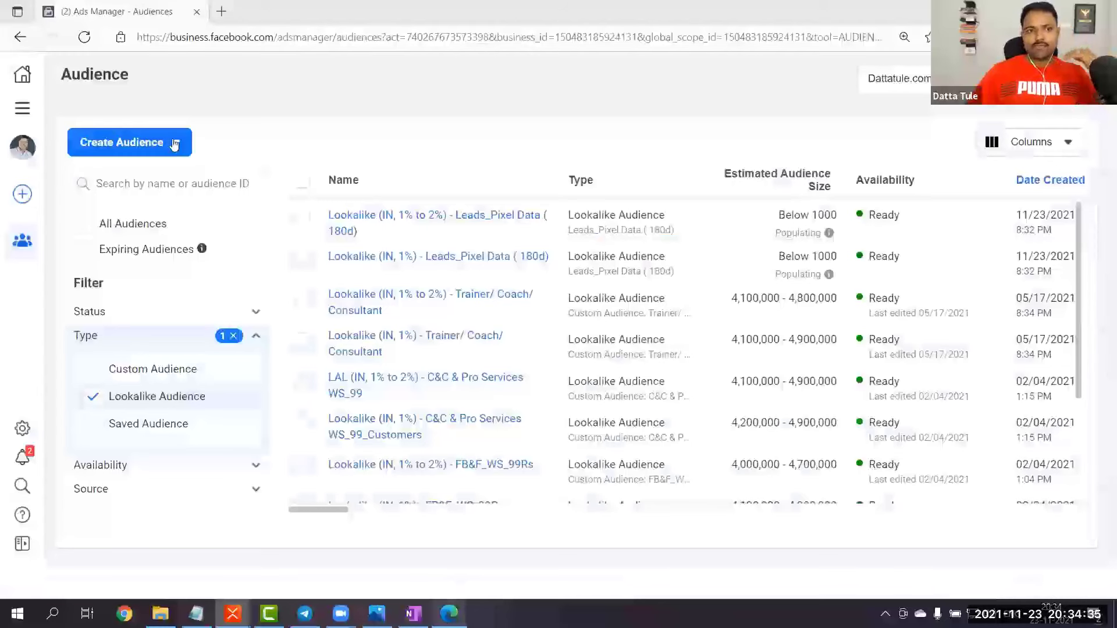
click(172, 145)
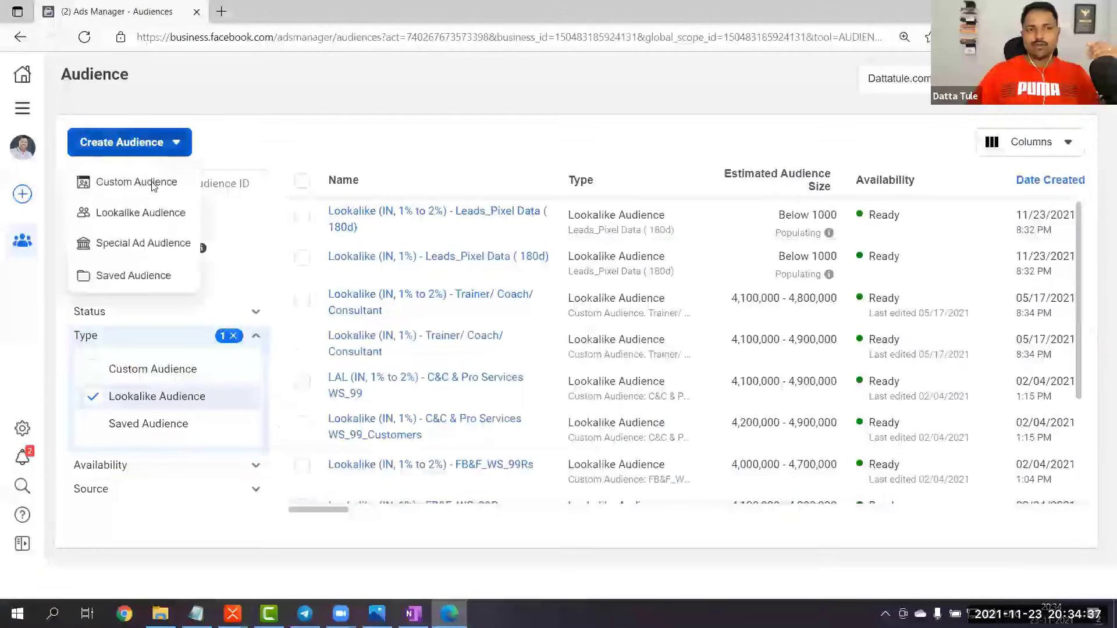
key(Down)
key(Return)
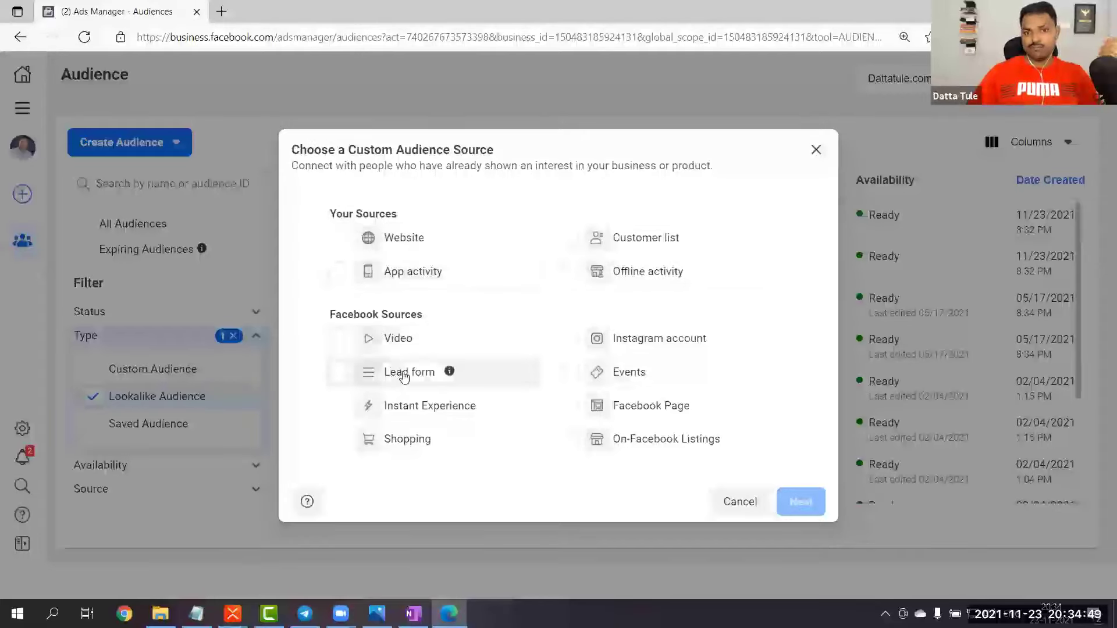
click(339, 372)
click(799, 502)
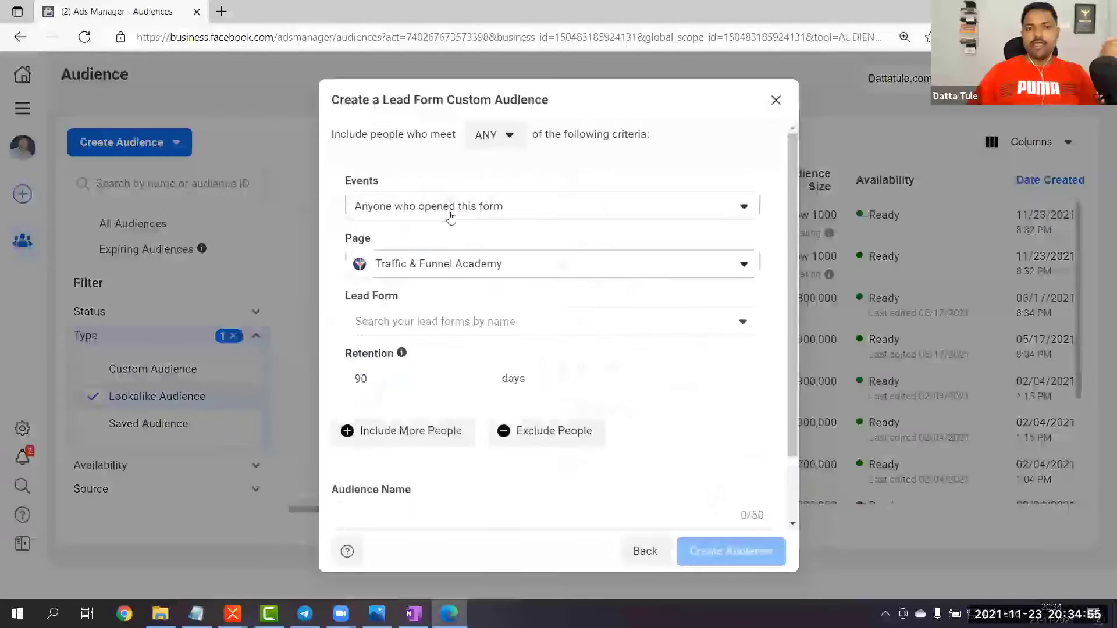
Set the audience's event to People who opened and submitted form, and check the available Pages
click(451, 218)
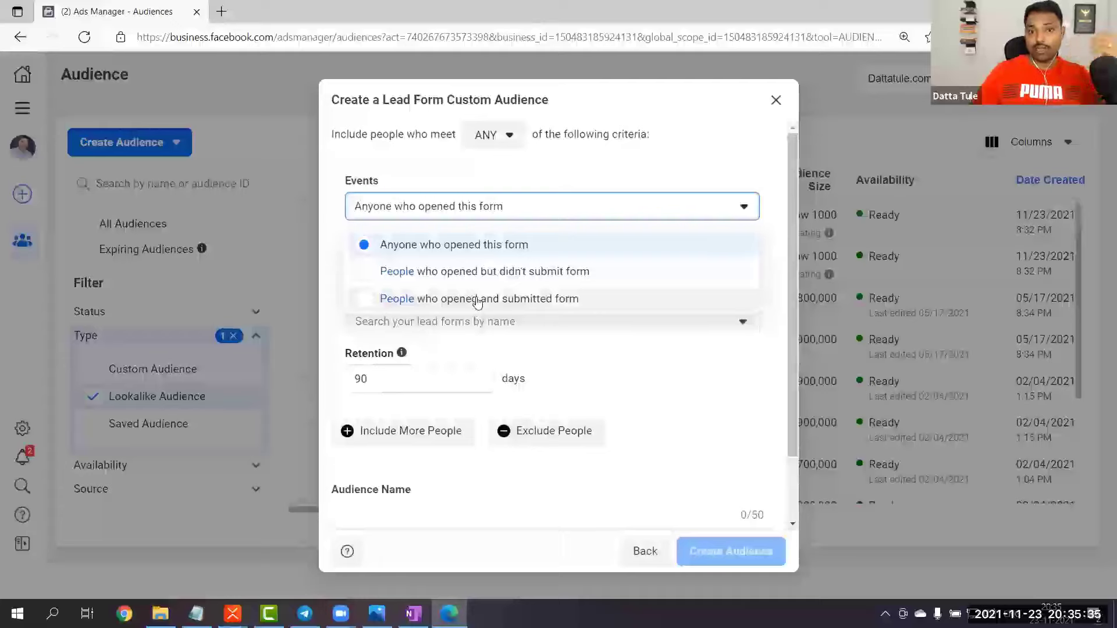
click(477, 301)
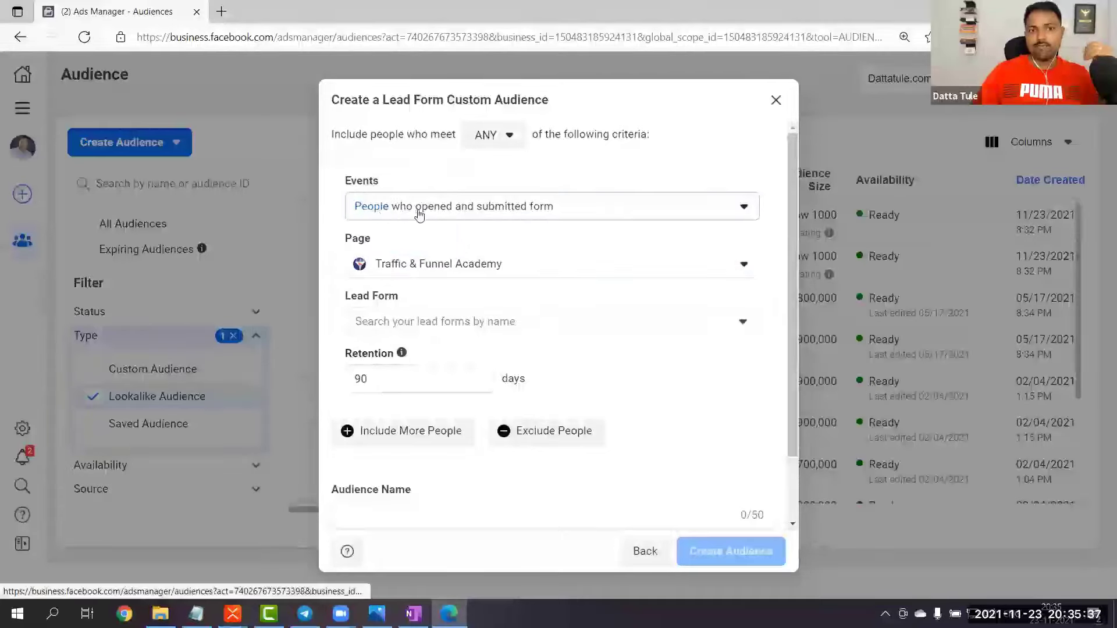
click(508, 271)
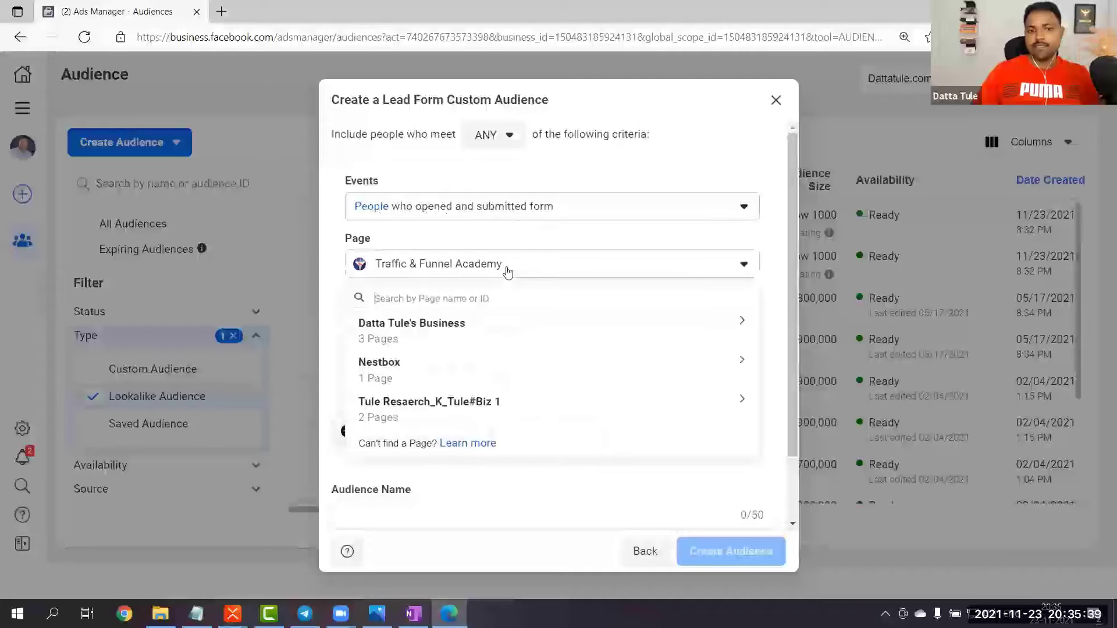
click(507, 271)
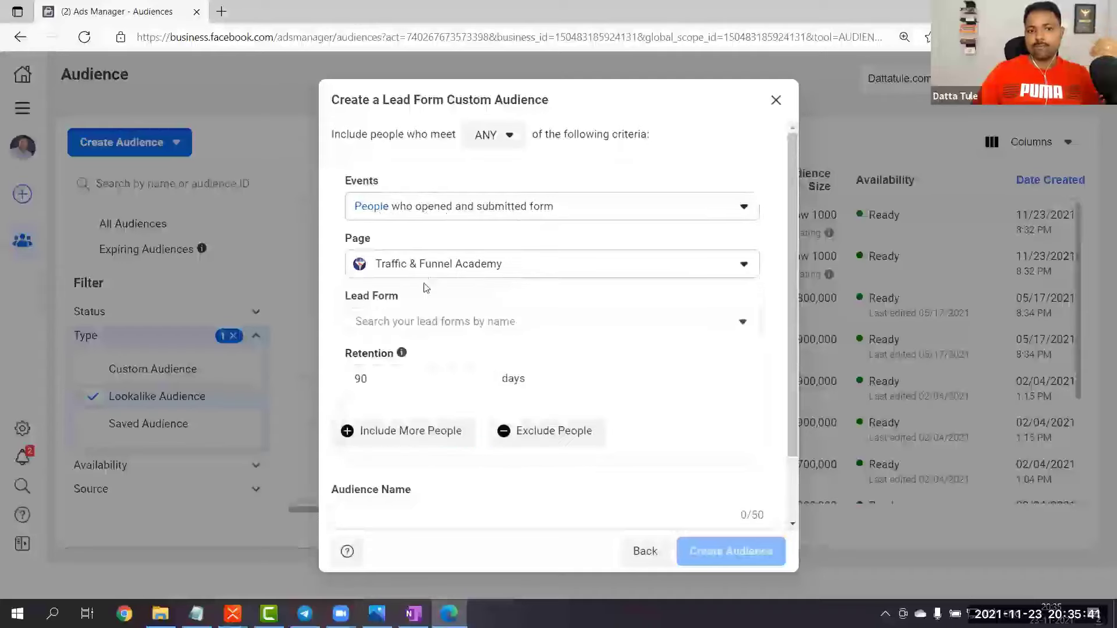
Choose FREE Consultation Funnel 23/04/2021, 19:59 as the audience's lead form
click(431, 319)
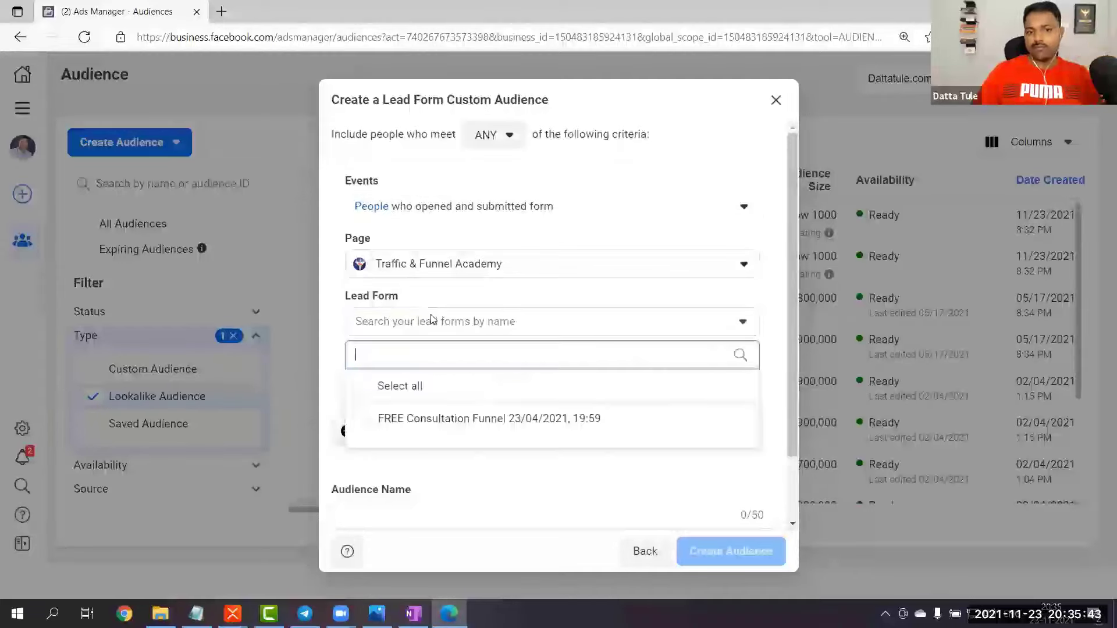
click(448, 419)
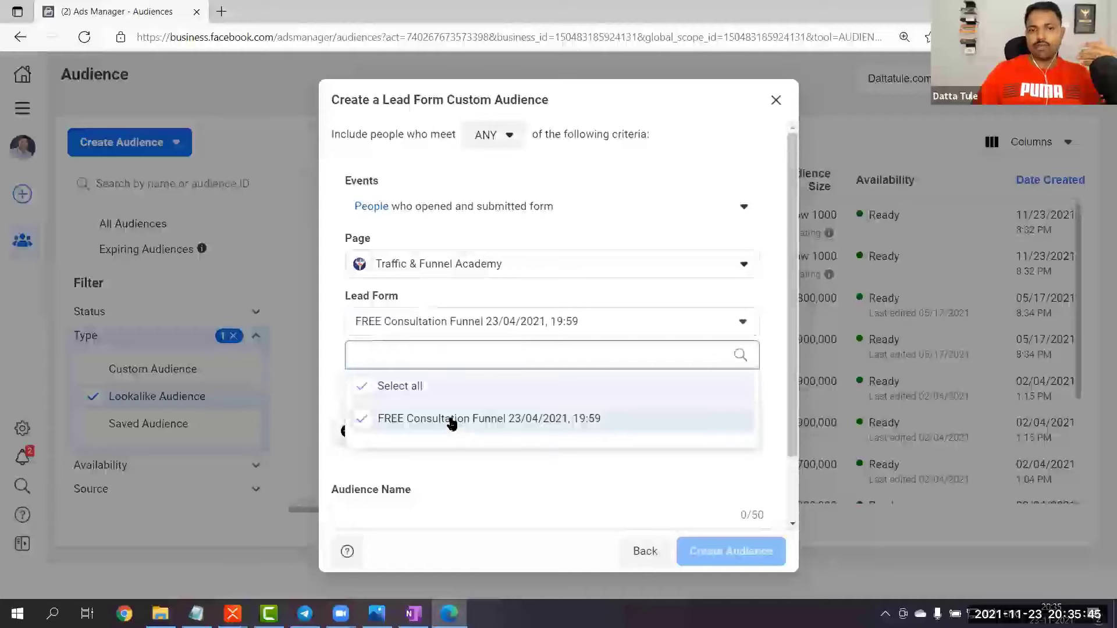
click(388, 331)
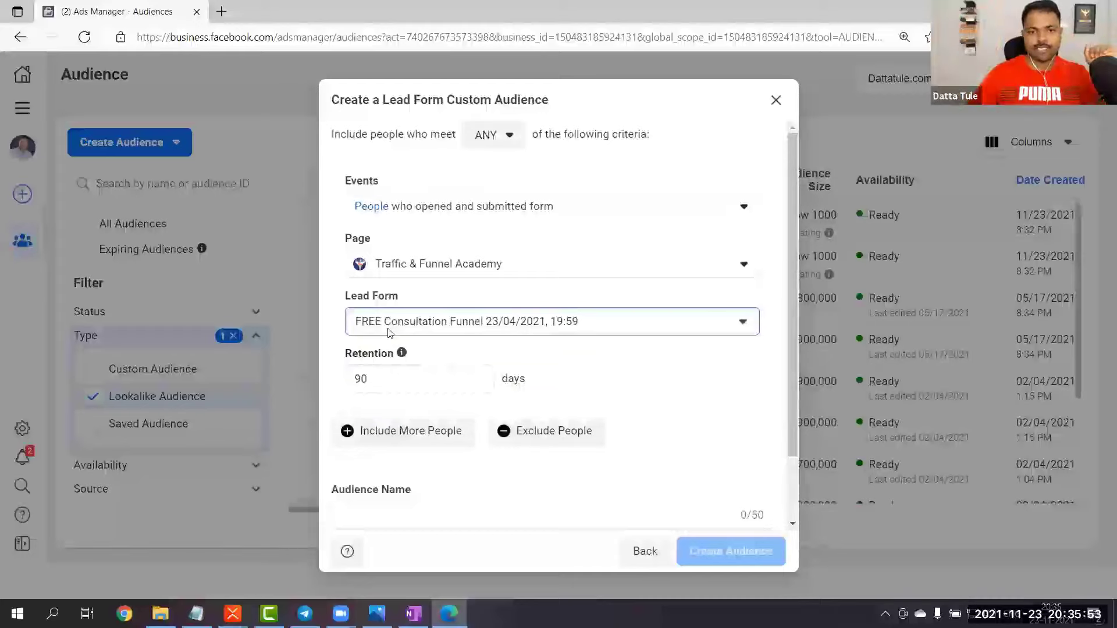
Try a retention of 180 days for the lead form audience, and set it back to 90 days
scroll(395, 349, down, 1)
double_click(358, 317)
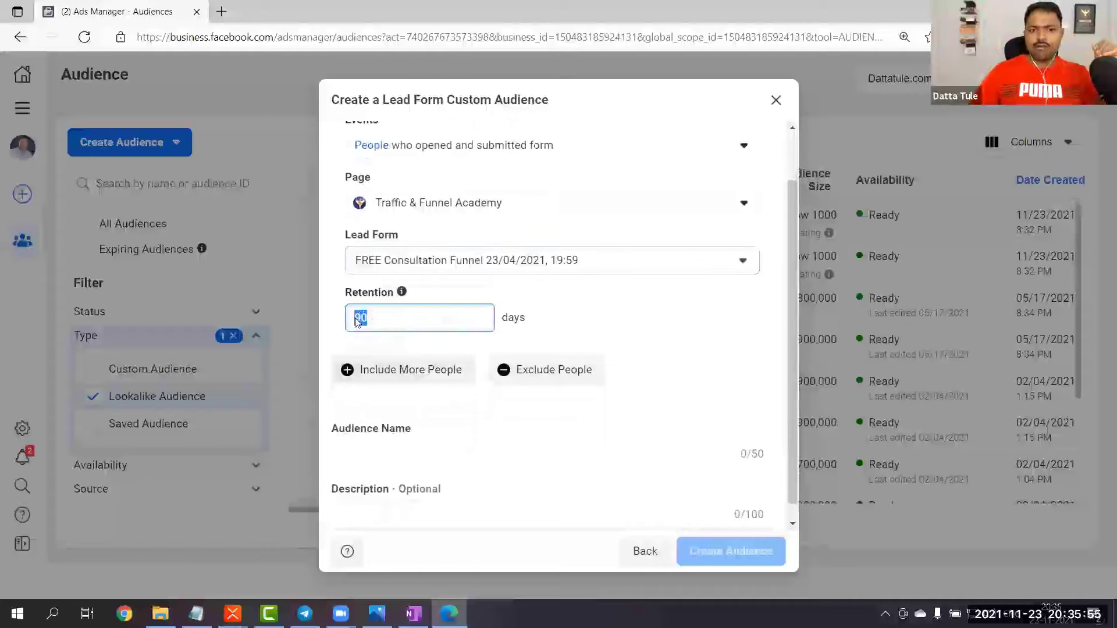
text(180)
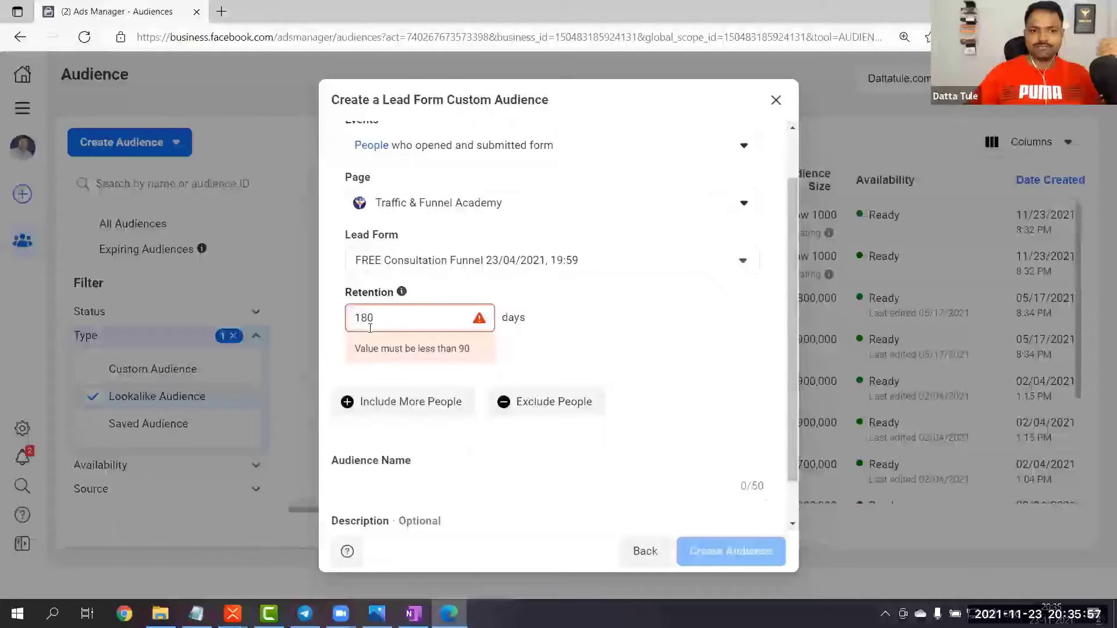
double_click(358, 319)
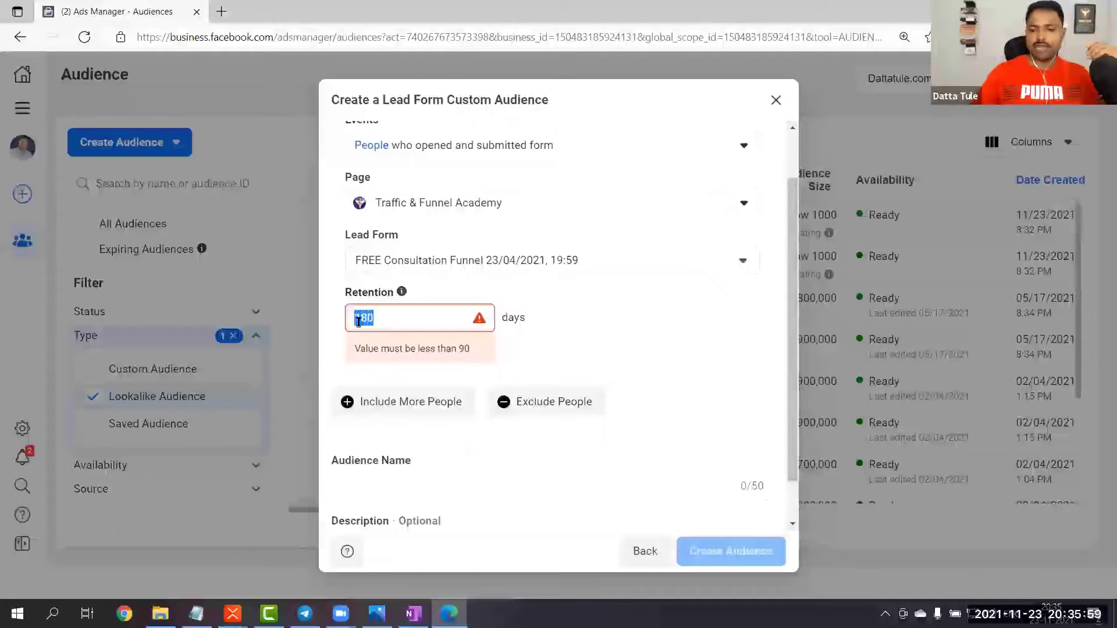
text(90)
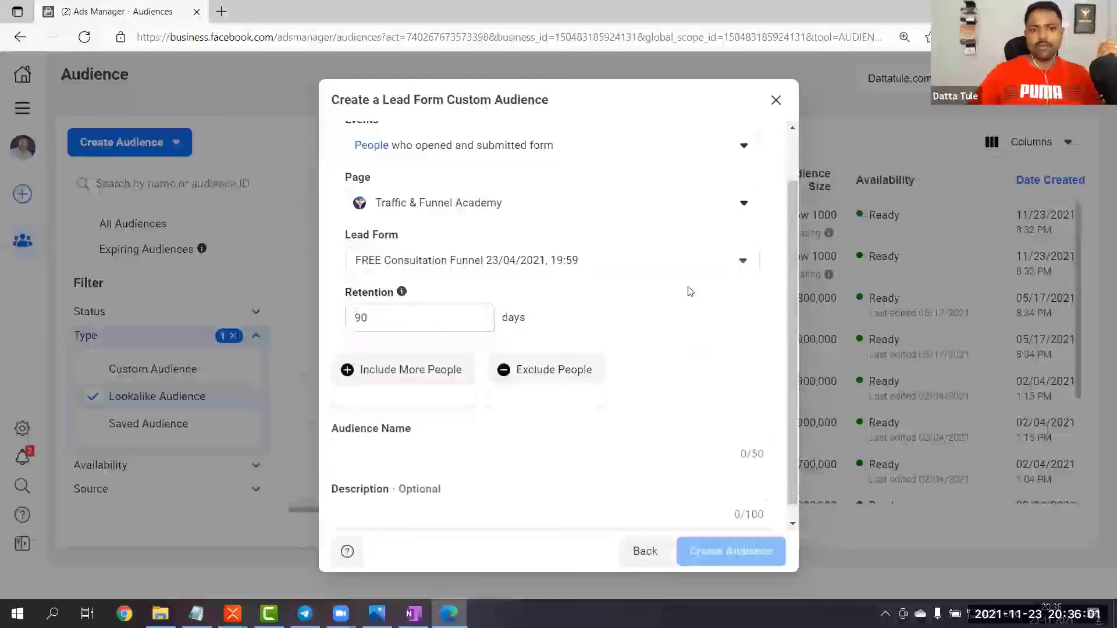
Recheck the event chosen for the lead form audience and open the audience name for editing
click(404, 448)
scroll(471, 230, up, 1)
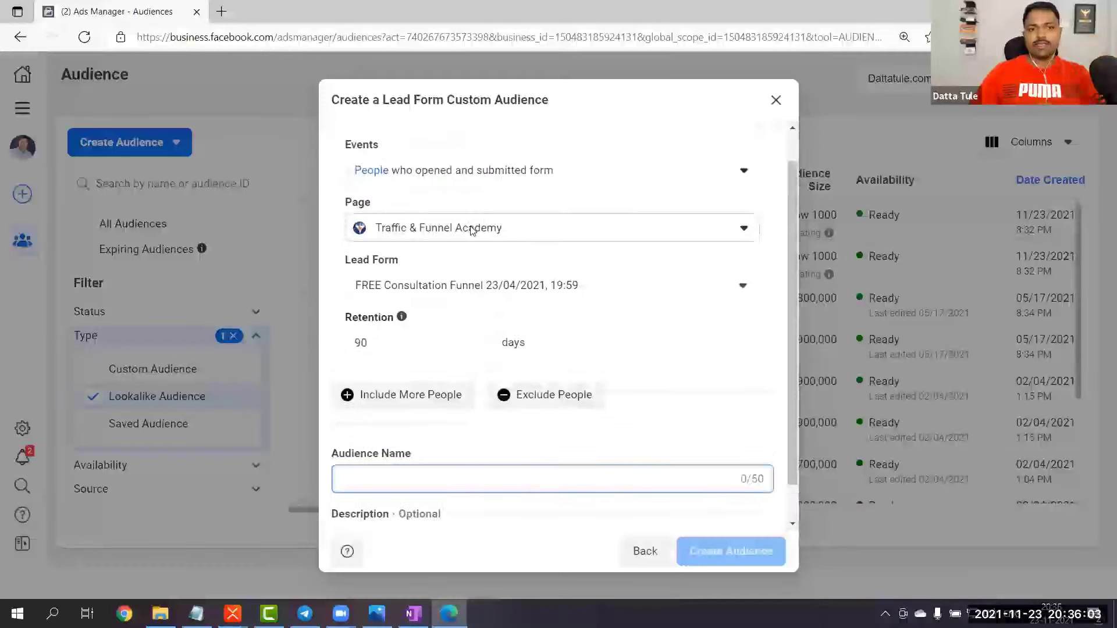
scroll(471, 230, up, 1)
drag(554, 189, 360, 192)
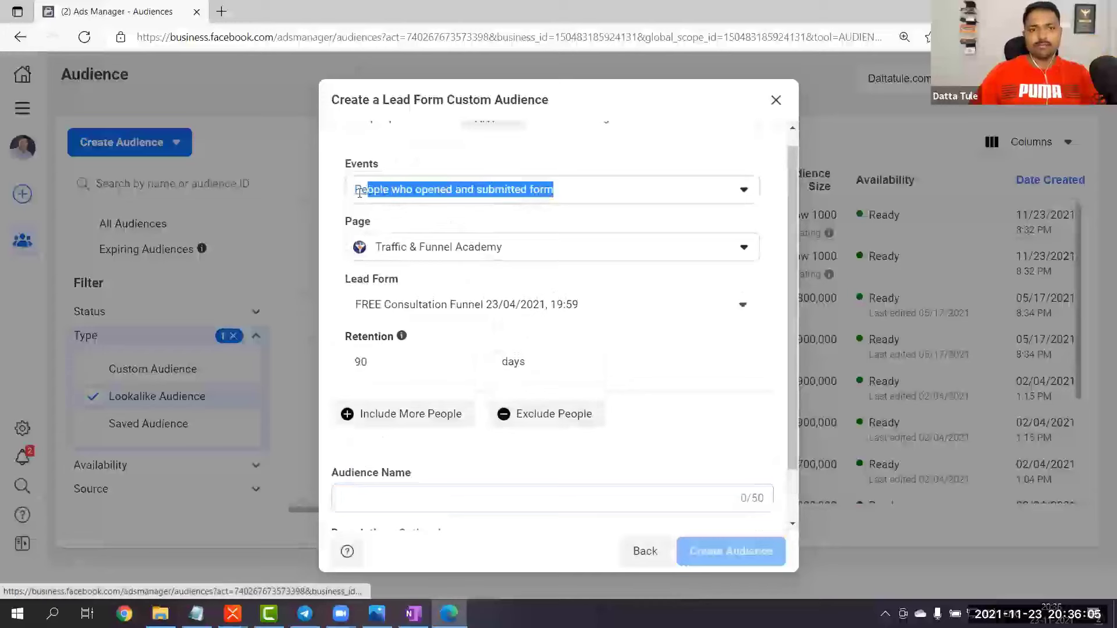
click(360, 192)
scroll(369, 429, down, 2)
click(370, 439)
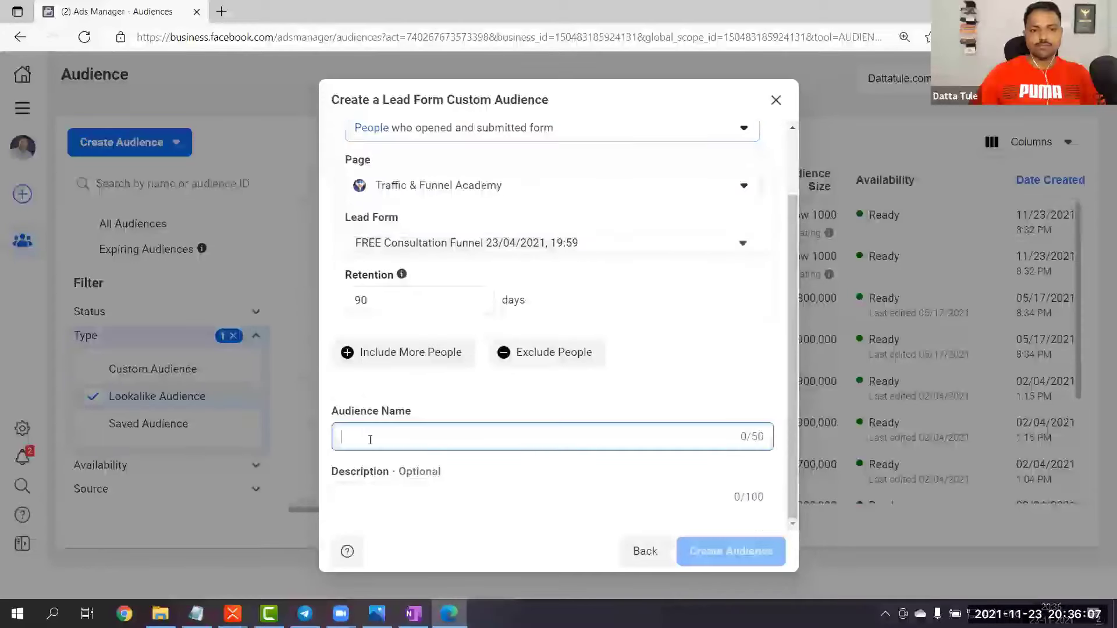
key(ctrl+v)
triple_click(496, 437)
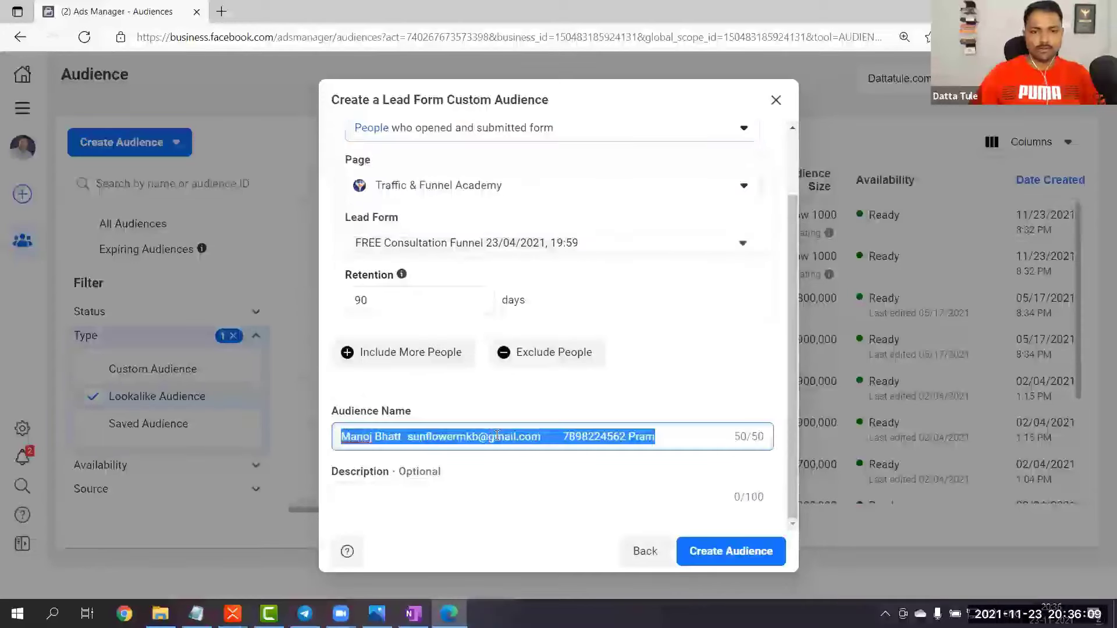
key(BackSpace)
Name the lead form custom audience "People Who Filled Leads Form ( 90d)"
text(Peo)
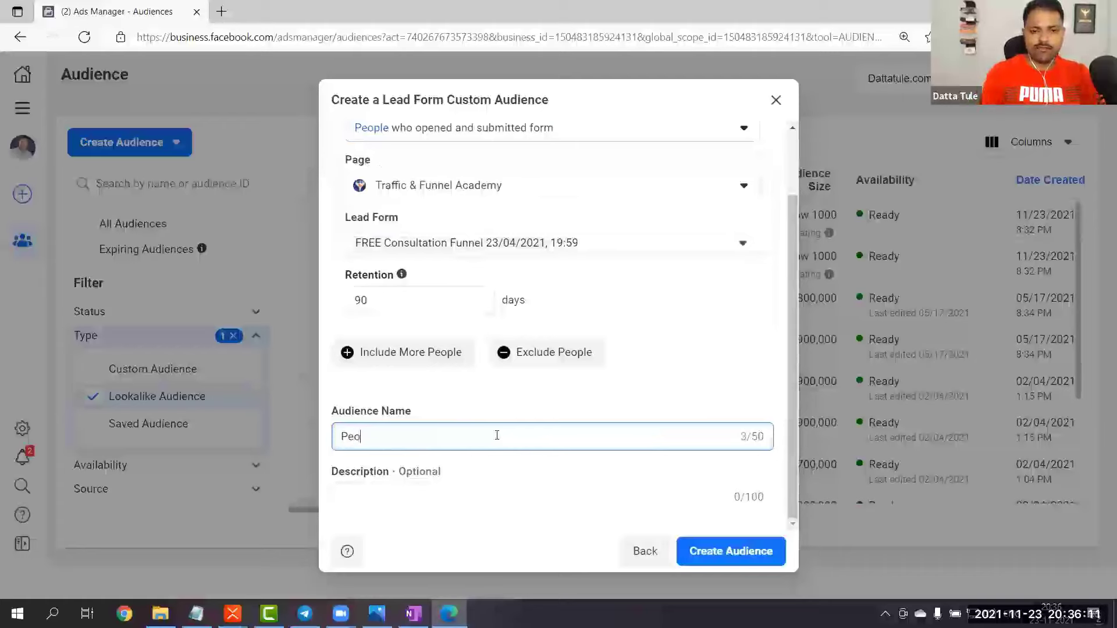
text(ple Who Fi)
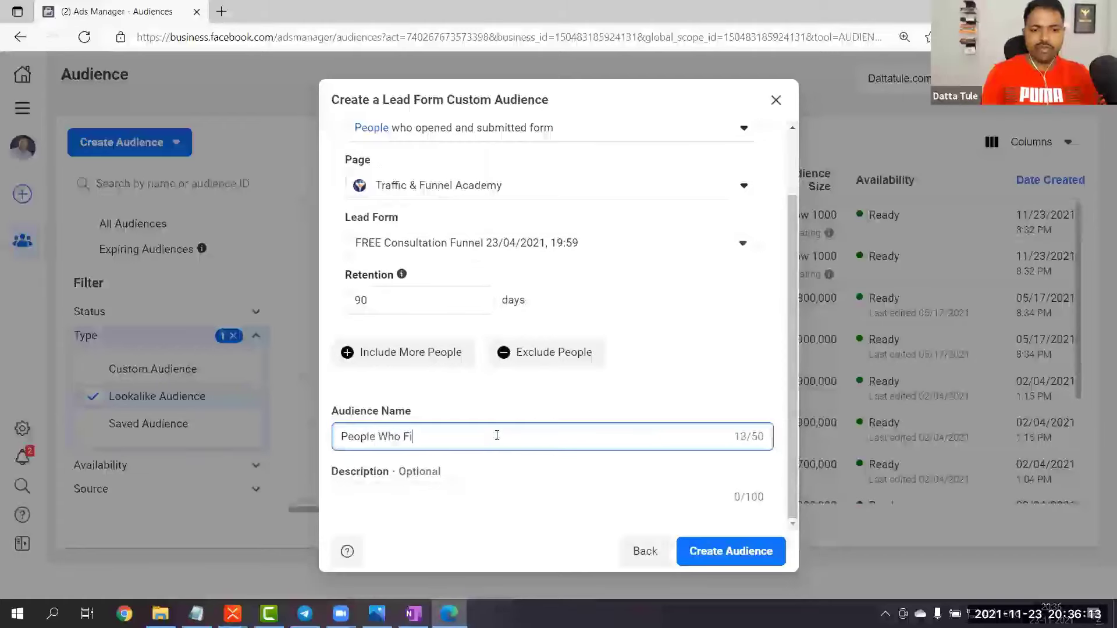
text(lled Leads)
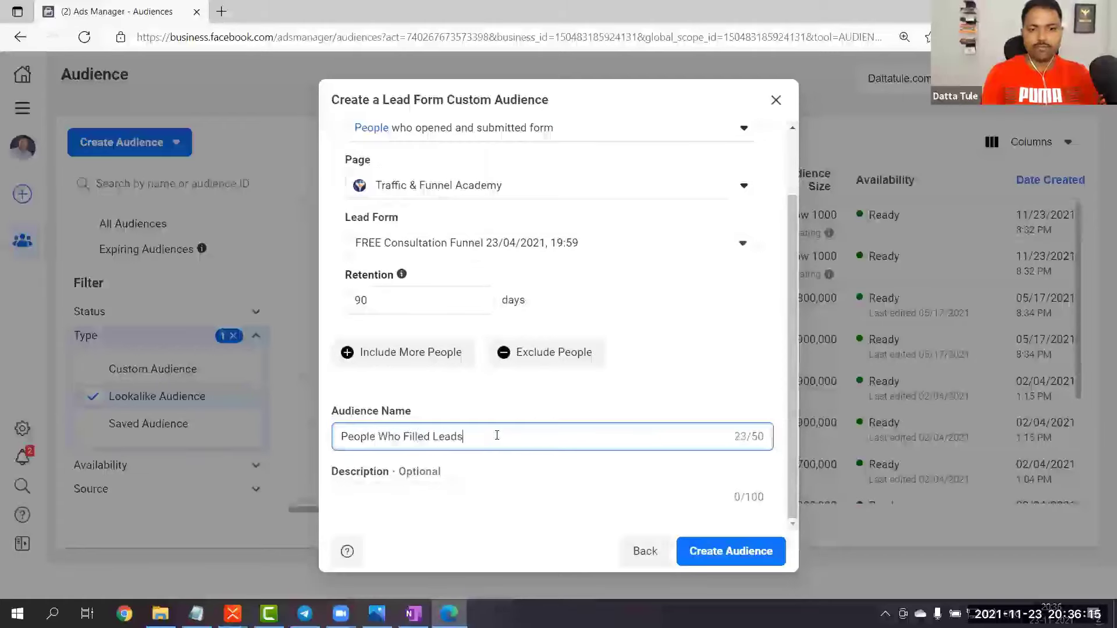
text( Form ()
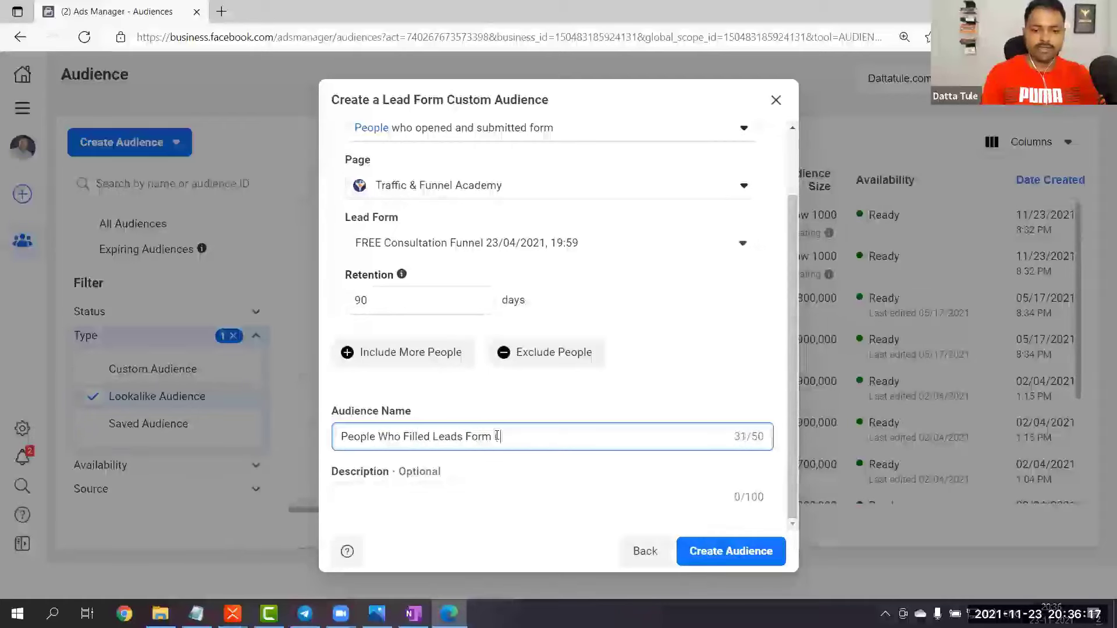
text(90d*)
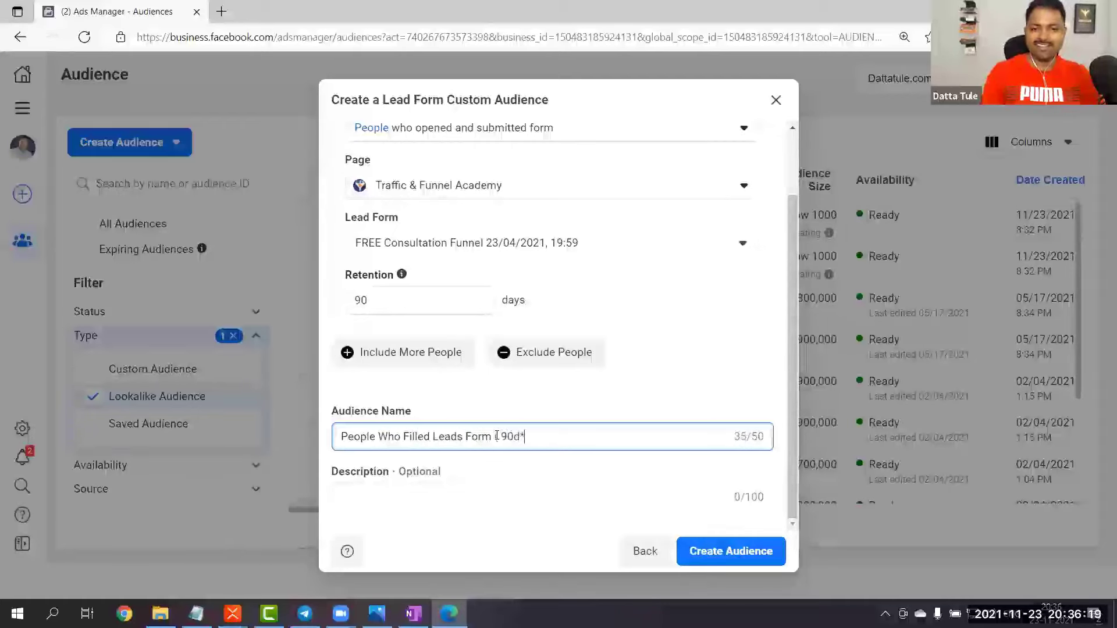
key(BackSpace)
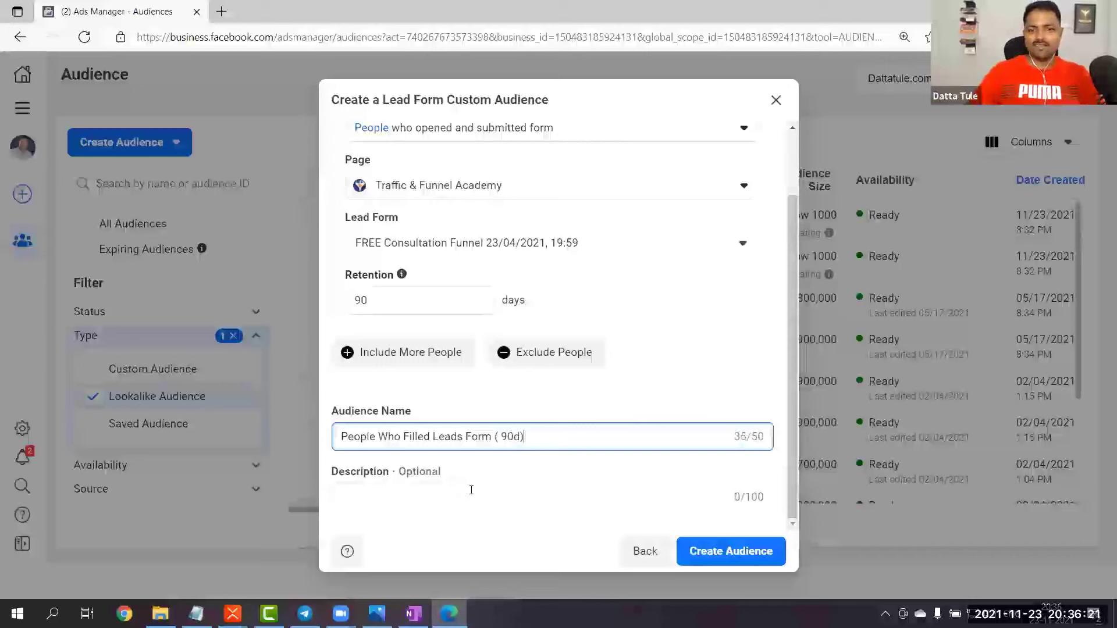
Add the description "People Who filled leads form success" and create the lead form audience
click(472, 496)
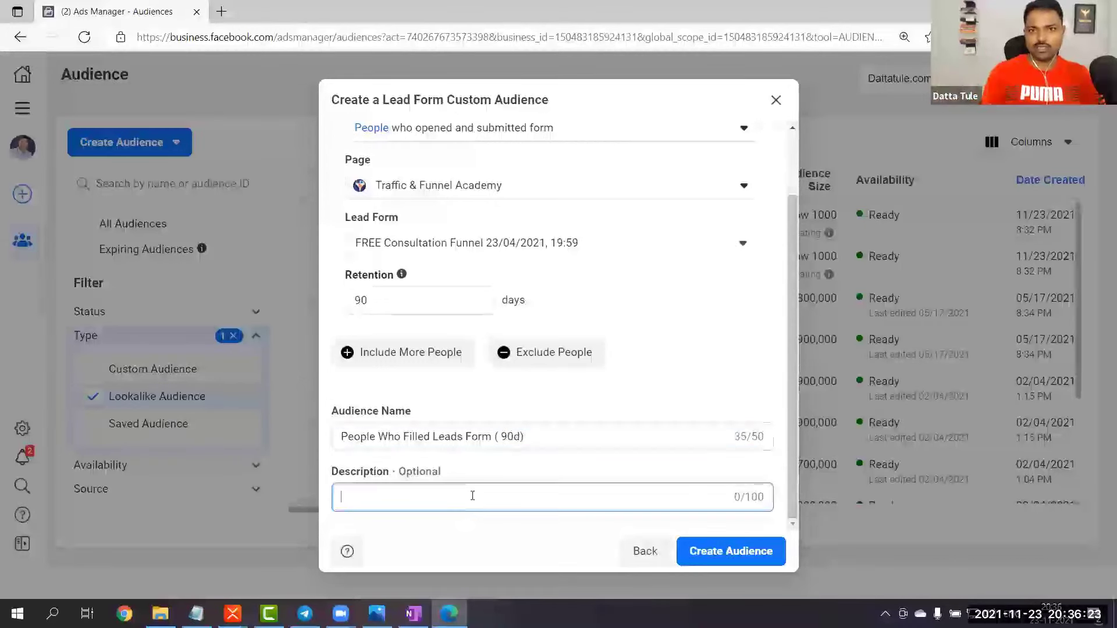
text(People Who)
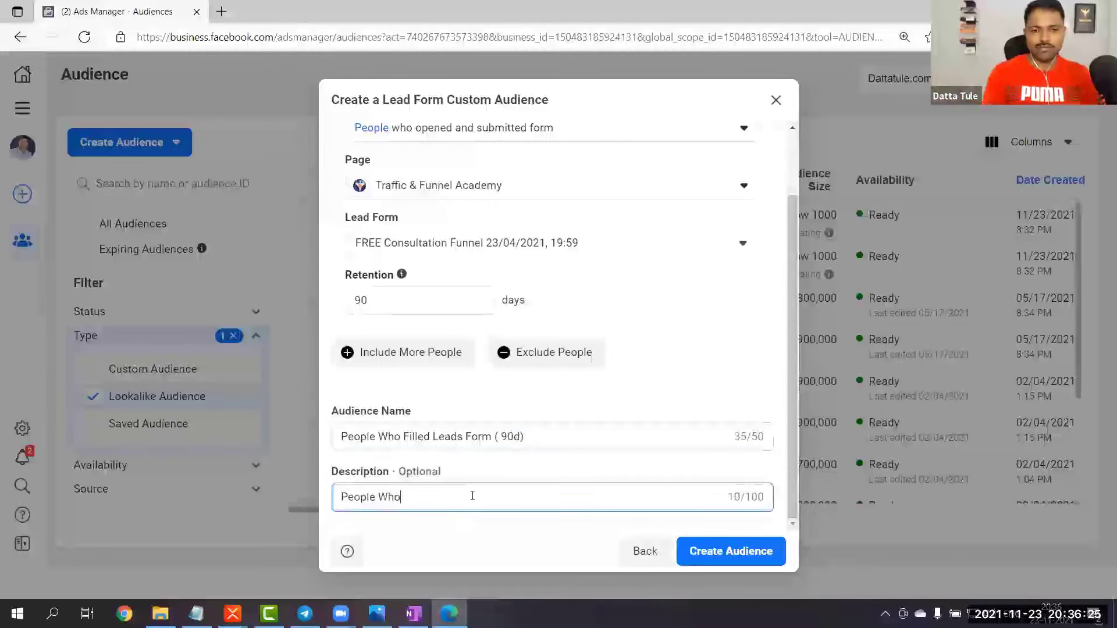
text( filled lead)
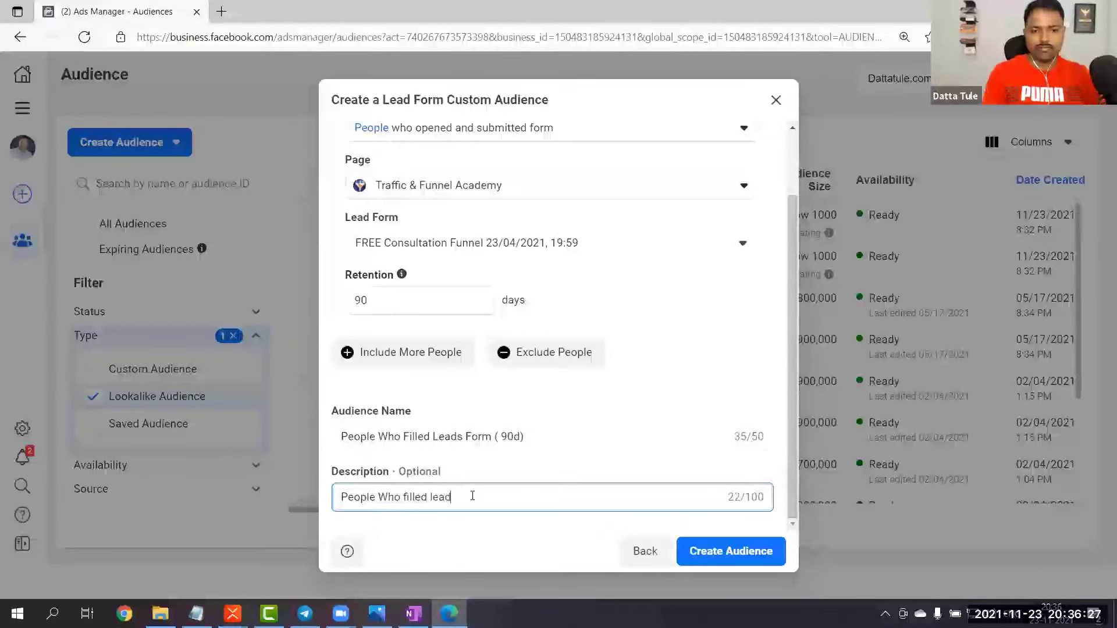
text(s form success)
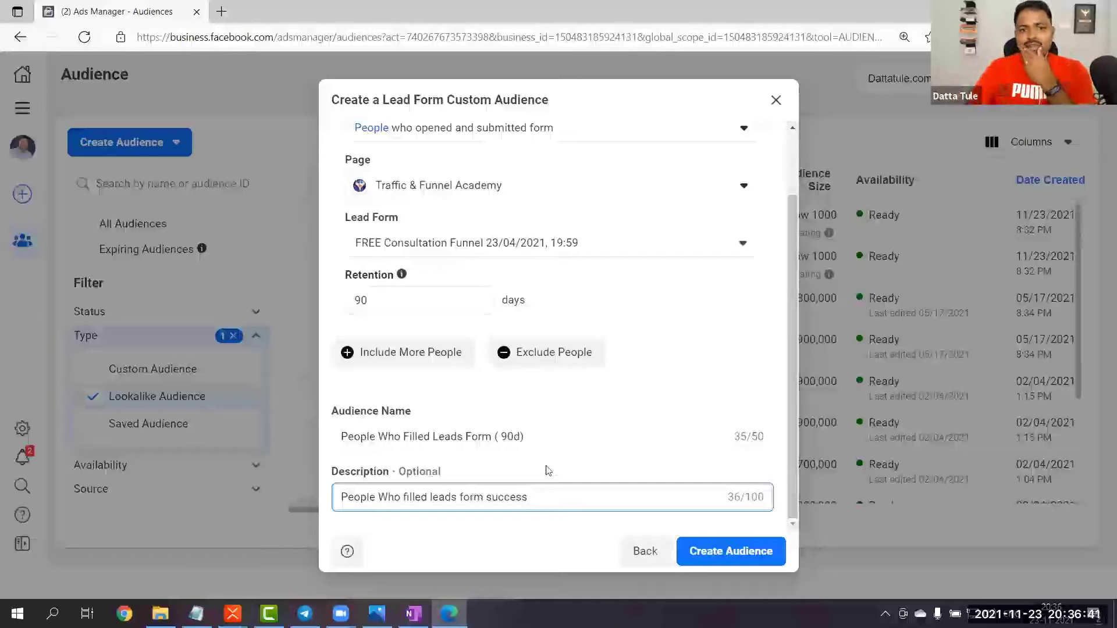
click(716, 565)
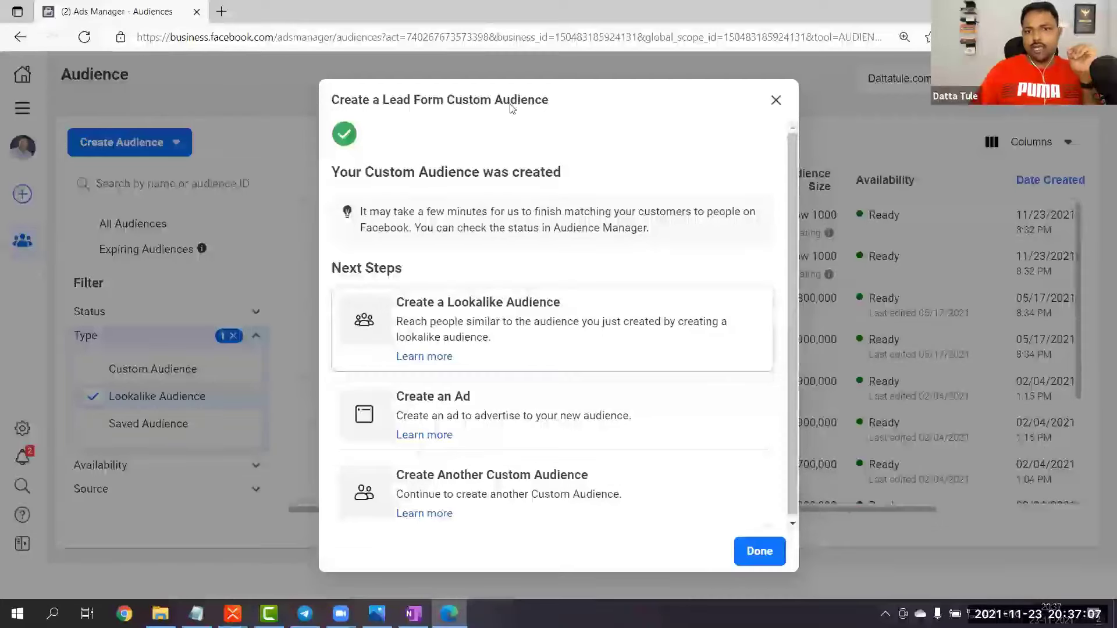
Dismiss the next-steps dialog and filter the audience list to show Custom Audience entries instead of lookalikes
click(776, 100)
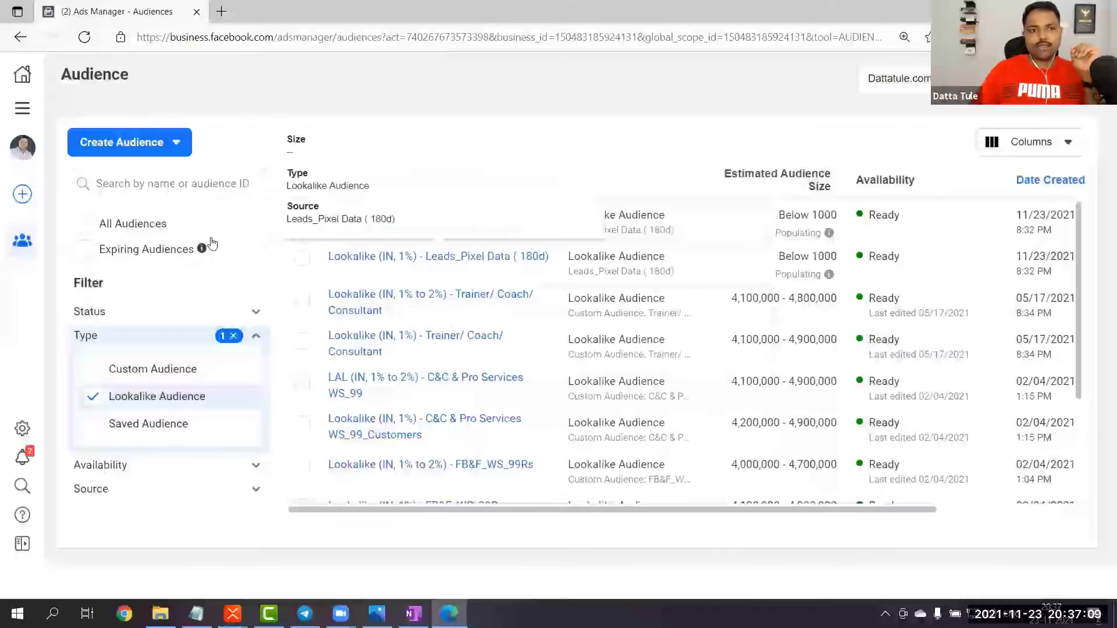
click(96, 369)
click(92, 396)
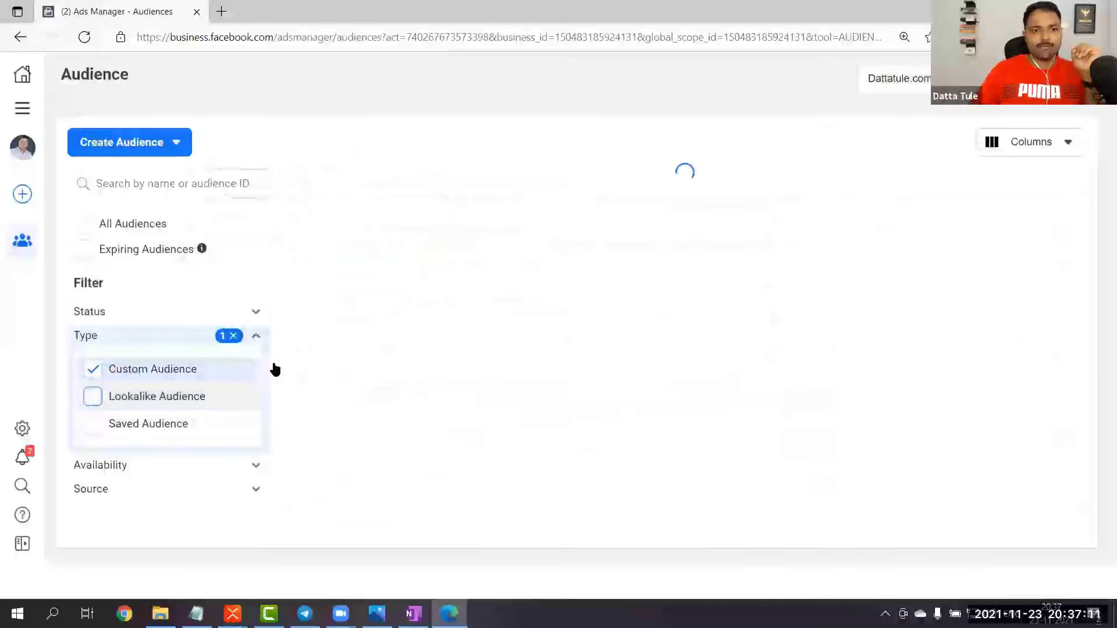
mouse_move(418, 224)
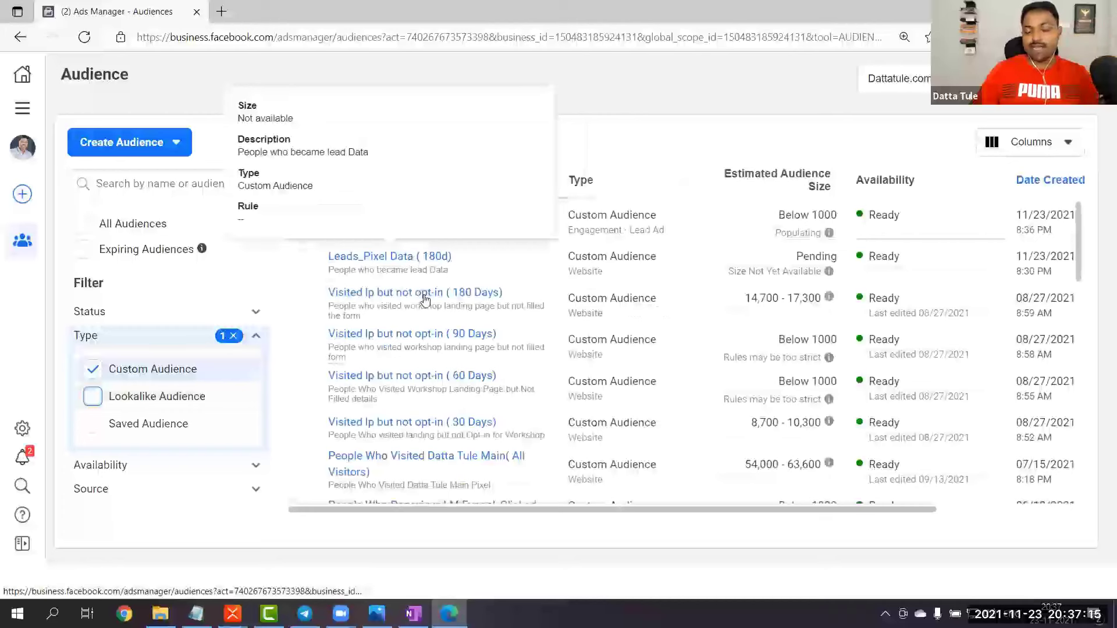
mouse_move(425, 299)
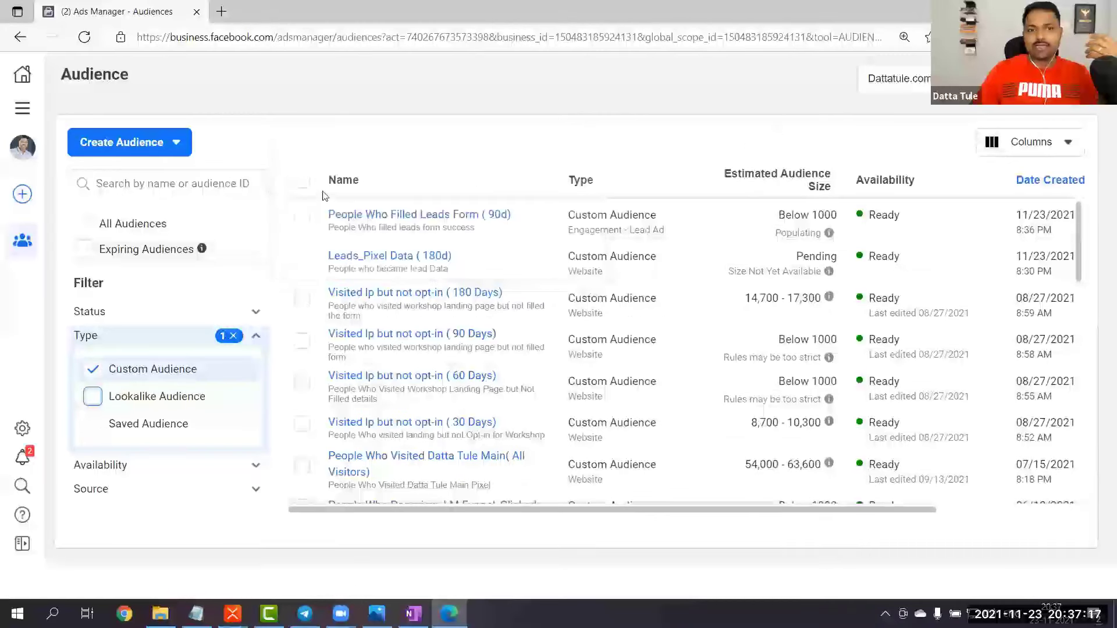
Select the People Who Filled Leads Form ( 90d) audience and start a lookalike audience from it
click(301, 215)
click(387, 215)
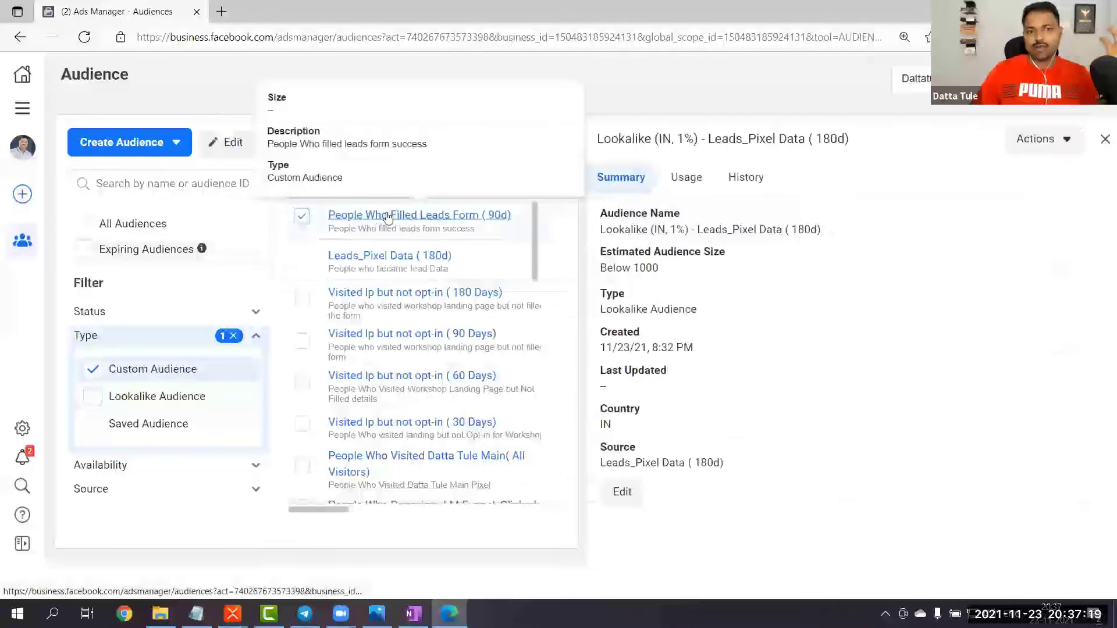
click(1041, 139)
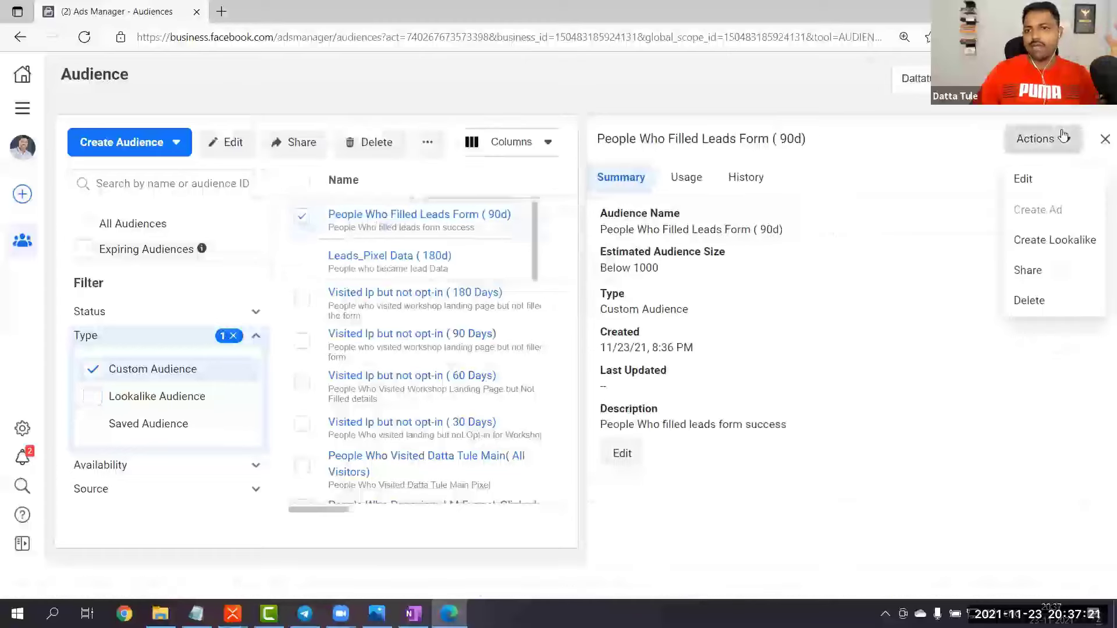
click(1067, 243)
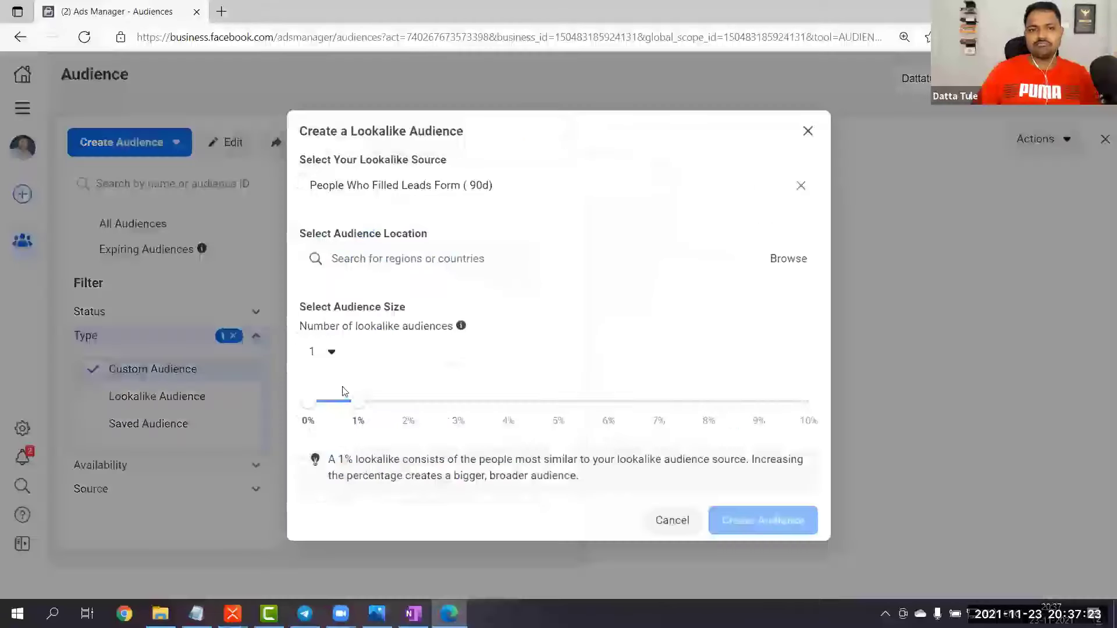
Try India as the lookalike location with two audiences, 1% and 1% to 2%, review them, and discard the setup
click(439, 260)
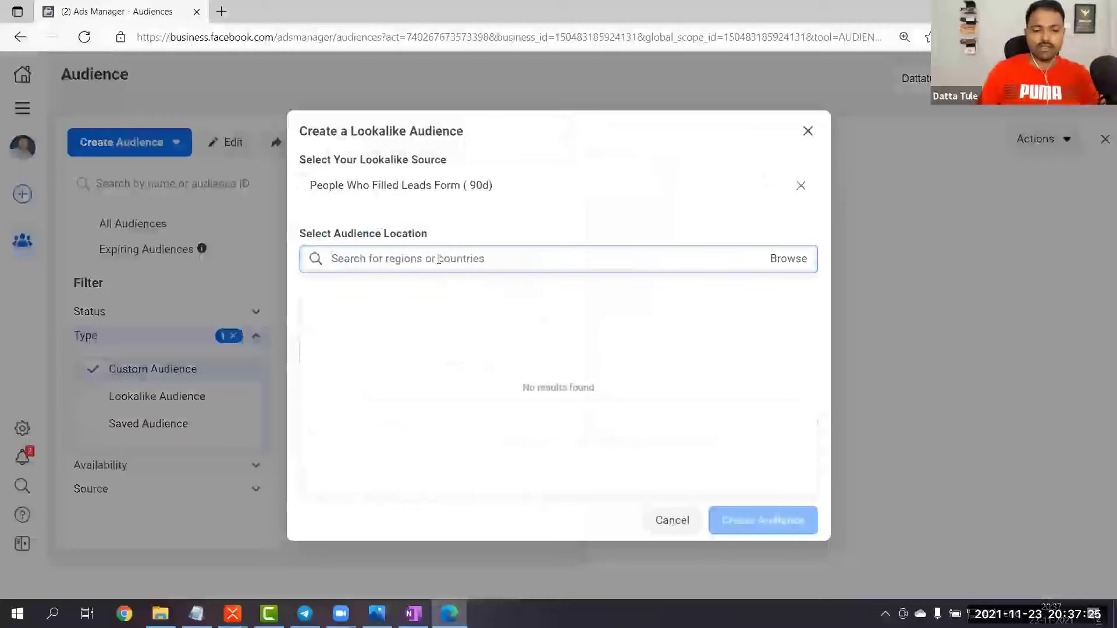
text(india)
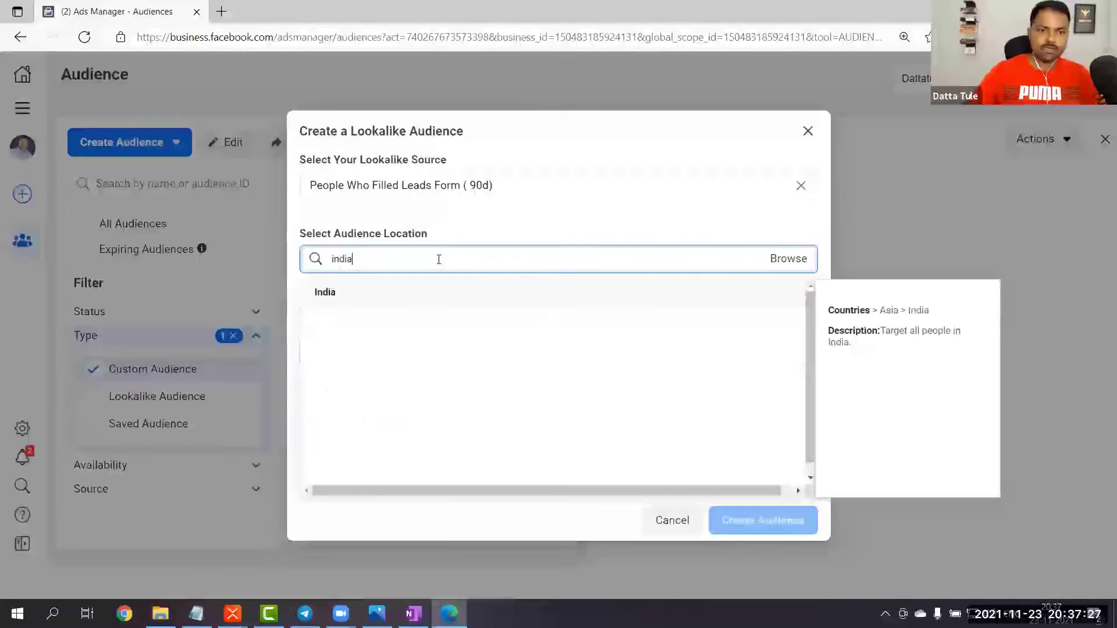
click(356, 292)
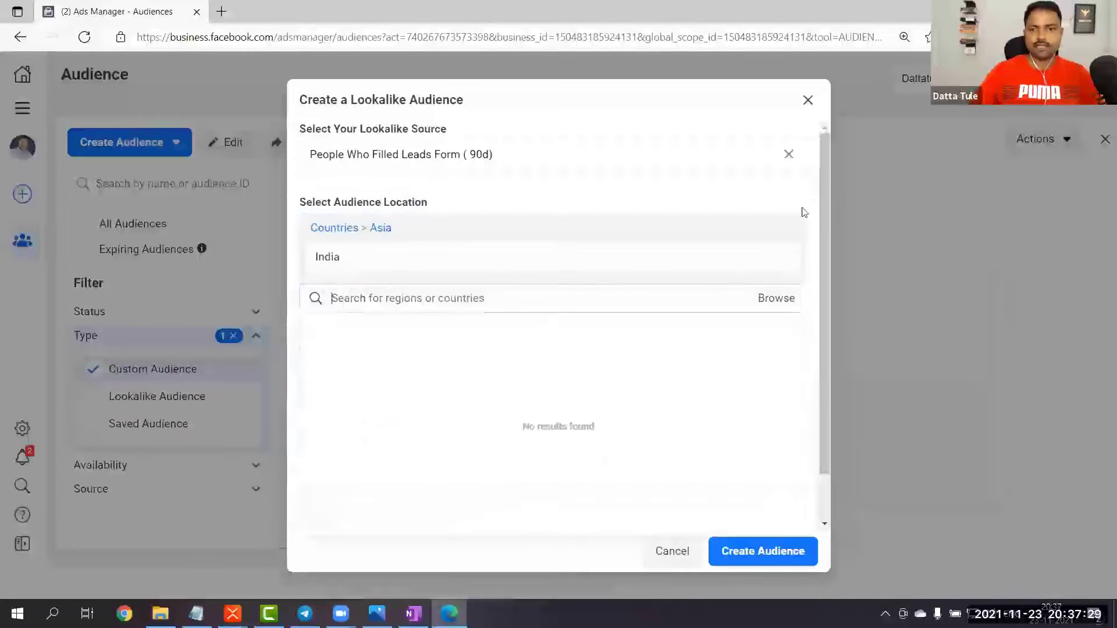
click(325, 391)
click(340, 457)
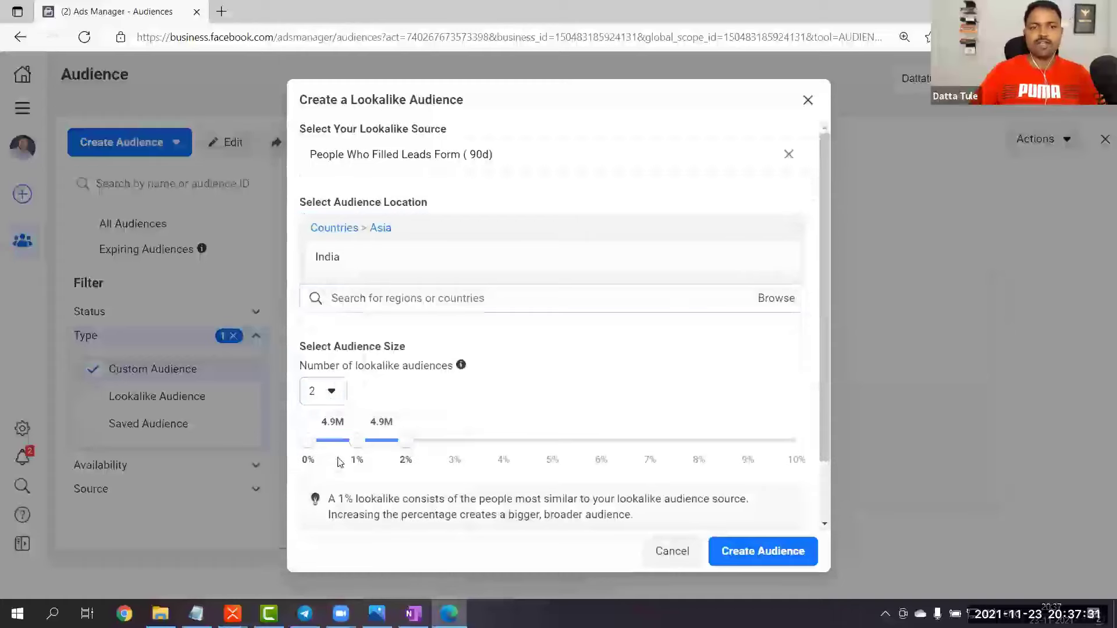
scroll(344, 511, down, 2)
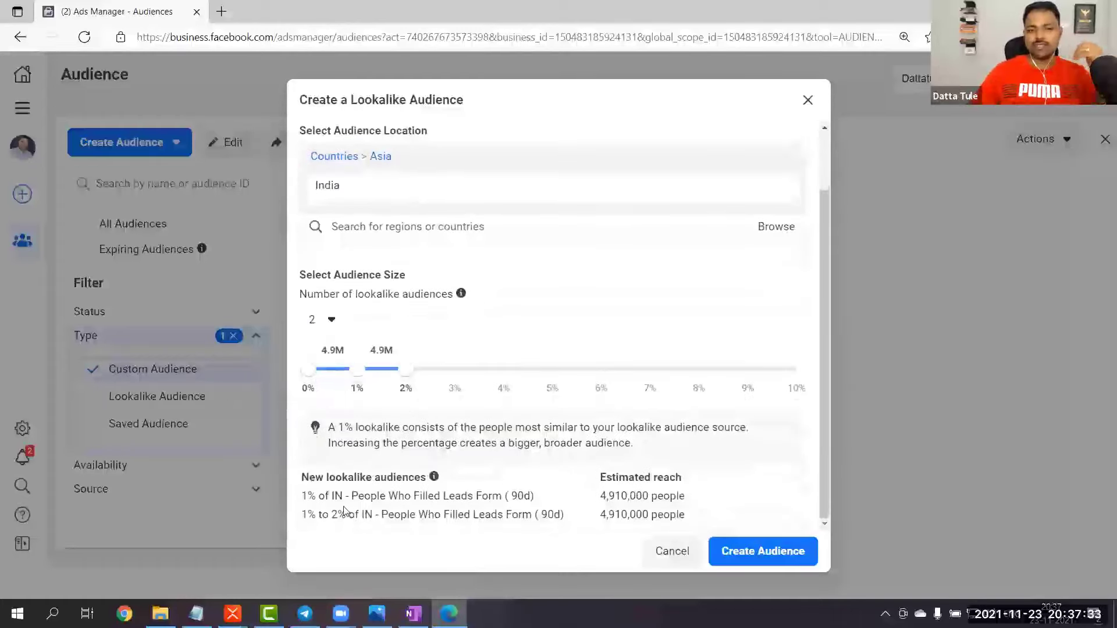
drag(311, 499, 608, 499)
click(609, 499)
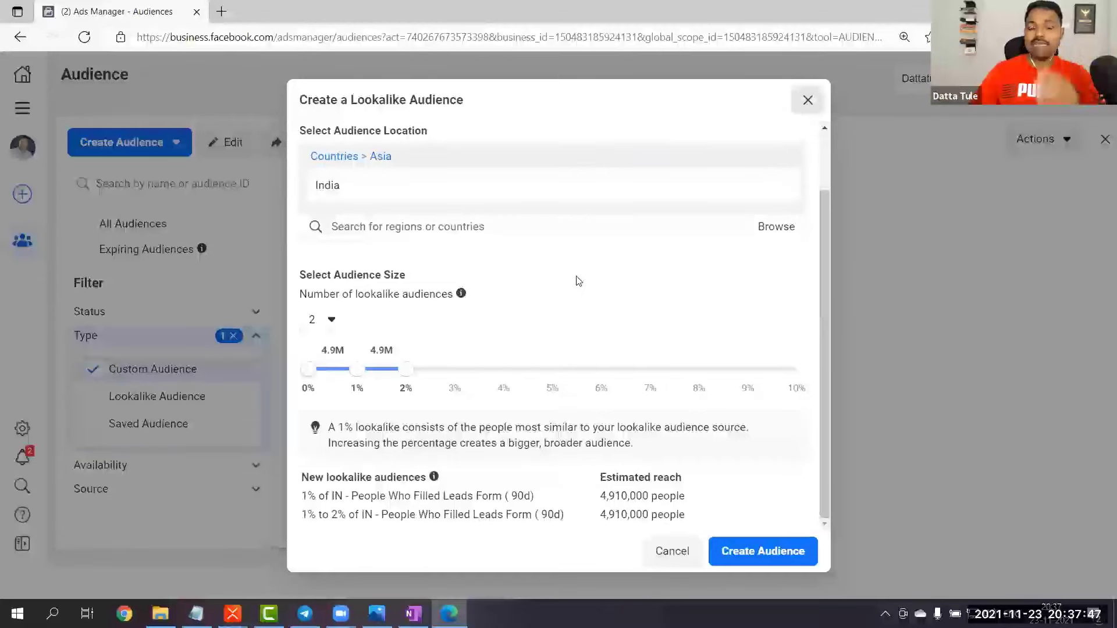
key(Escape)
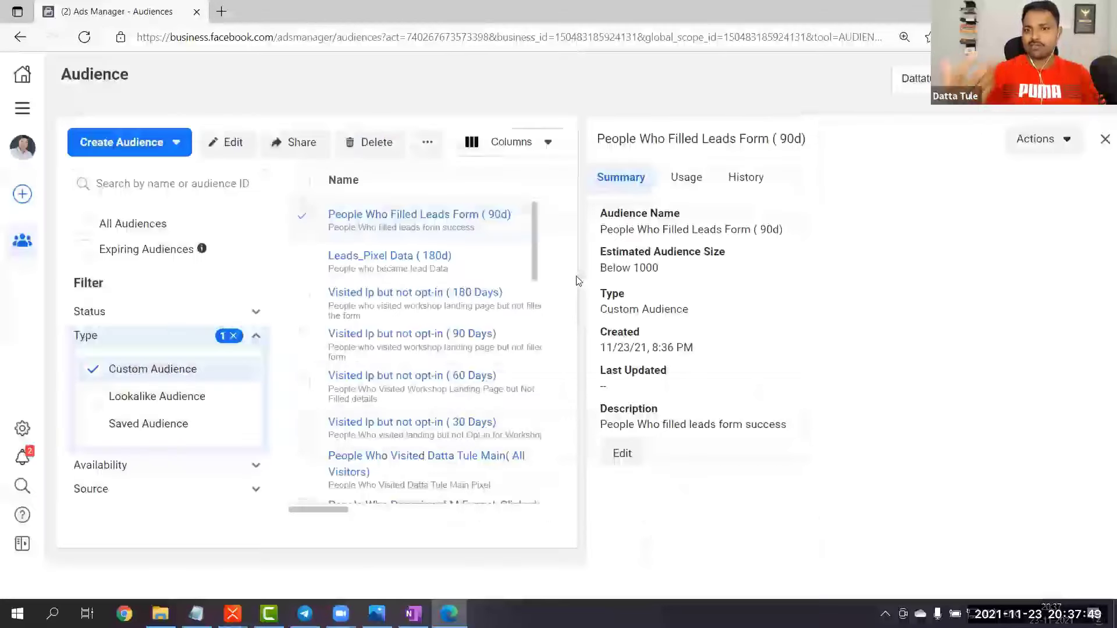
Switch to the Xmind map and add completed-task markers to Facebook Leads Data and Facebook and Instagram Followers
key(alt+Tab)
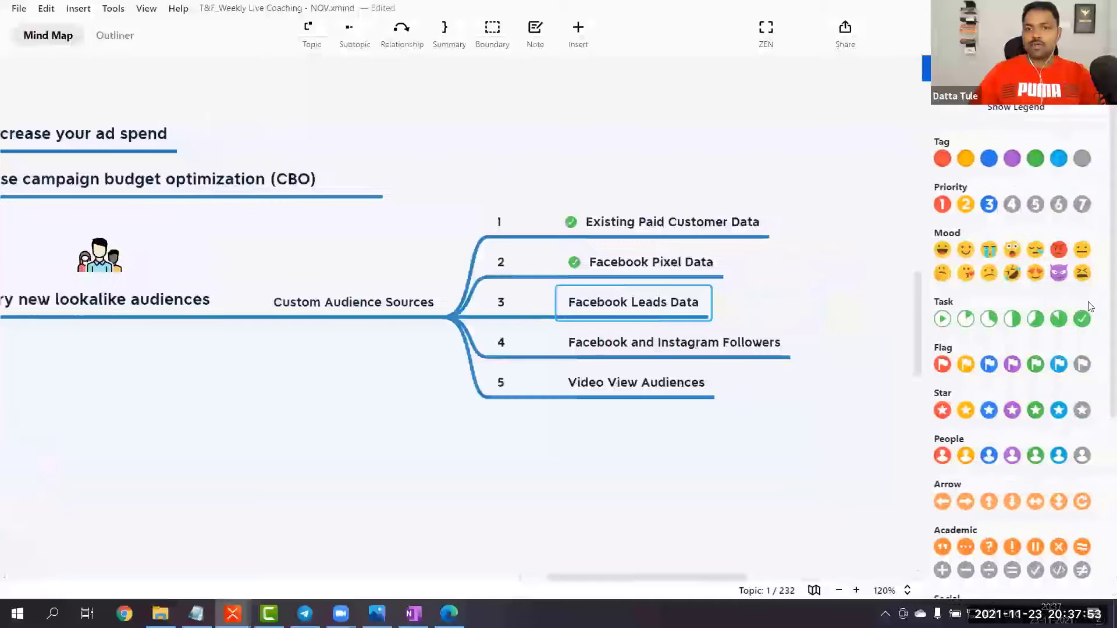
click(1082, 319)
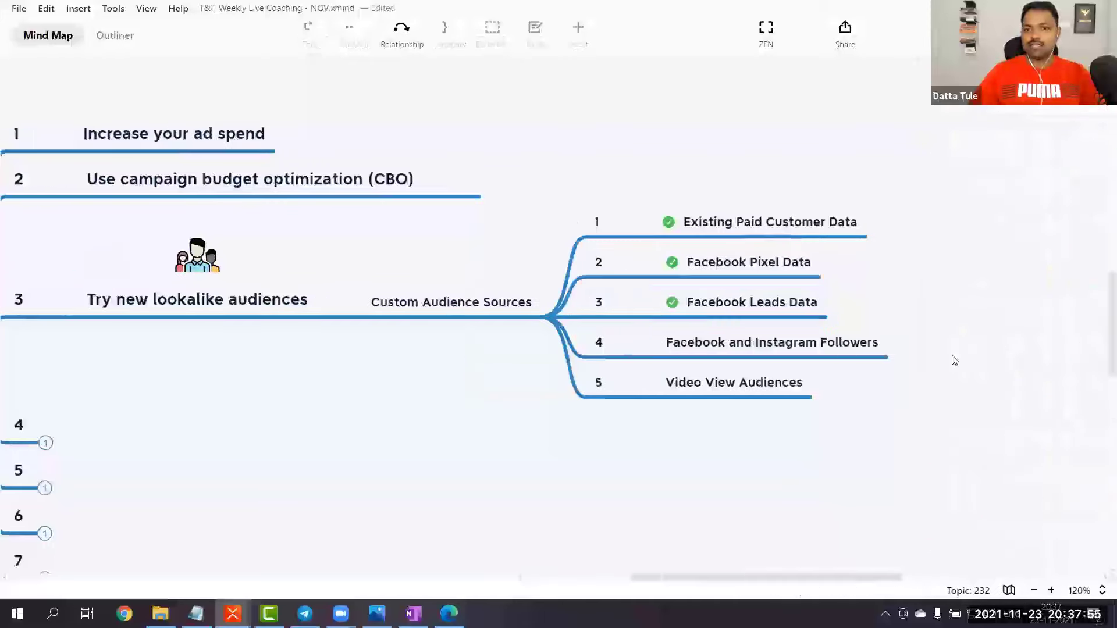
click(777, 347)
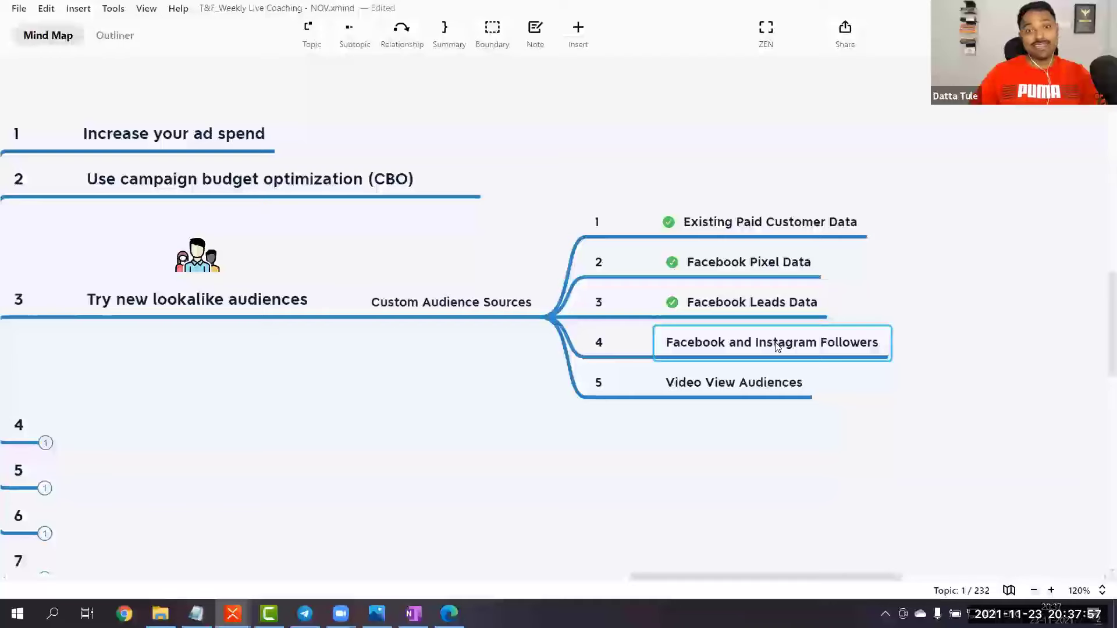
key(ctrl+shift+m)
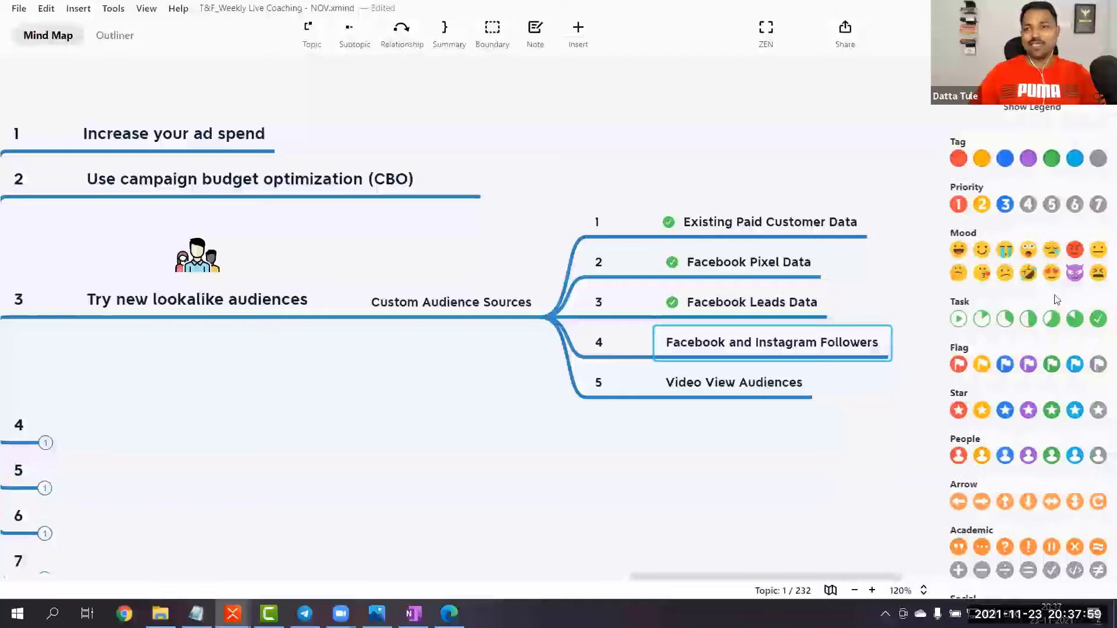
key(ctrl+y)
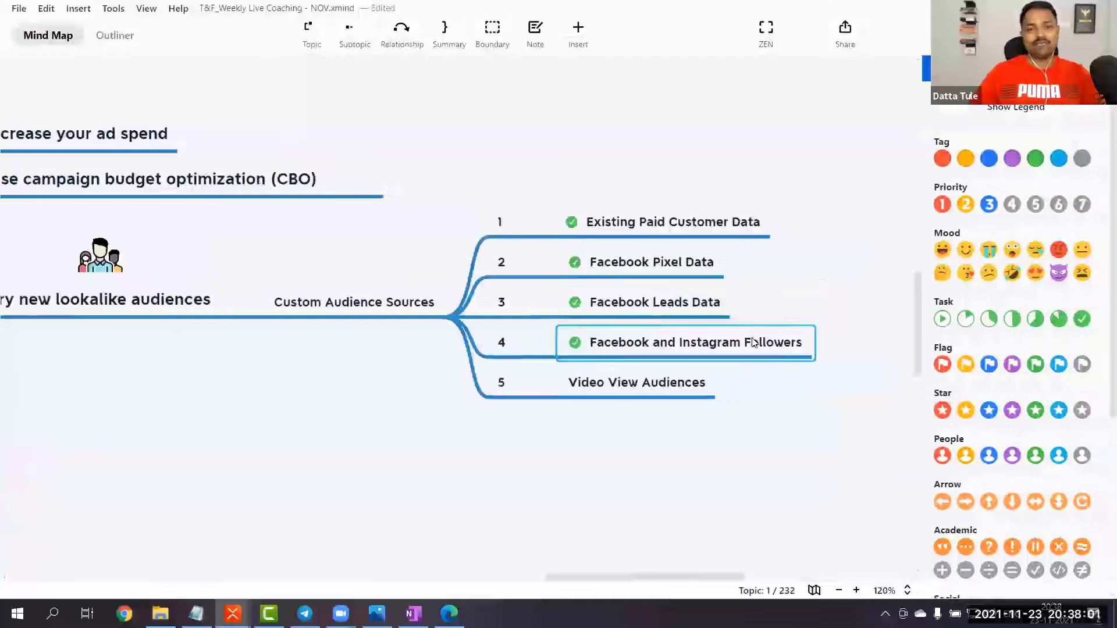
Switch back to Ads Manager and start a new custom audience with Instagram account as its source
click(448, 613)
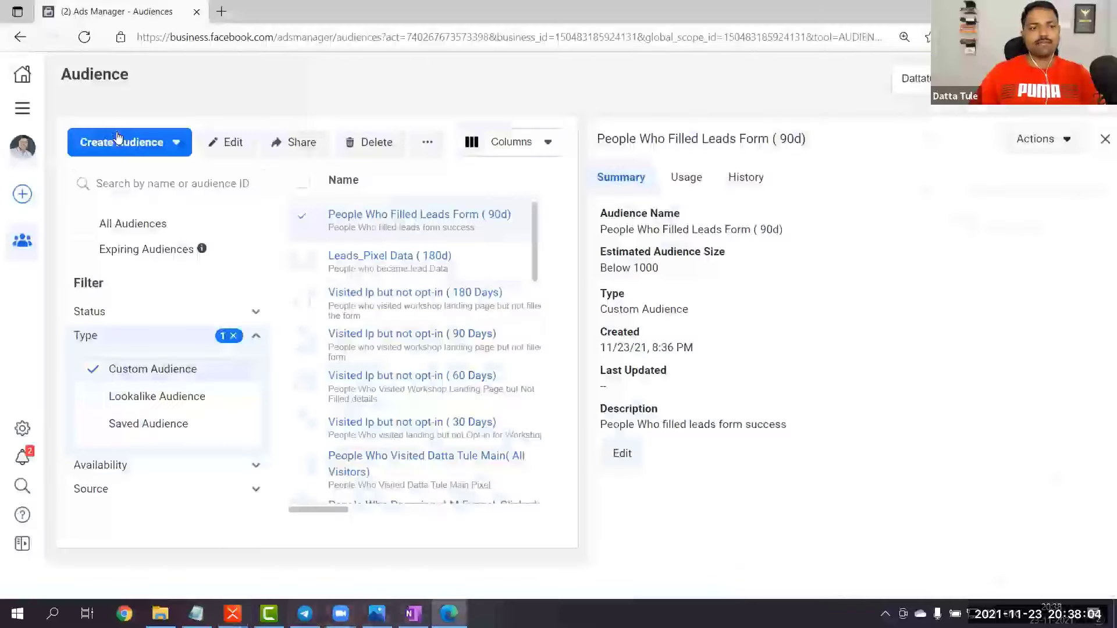
click(119, 141)
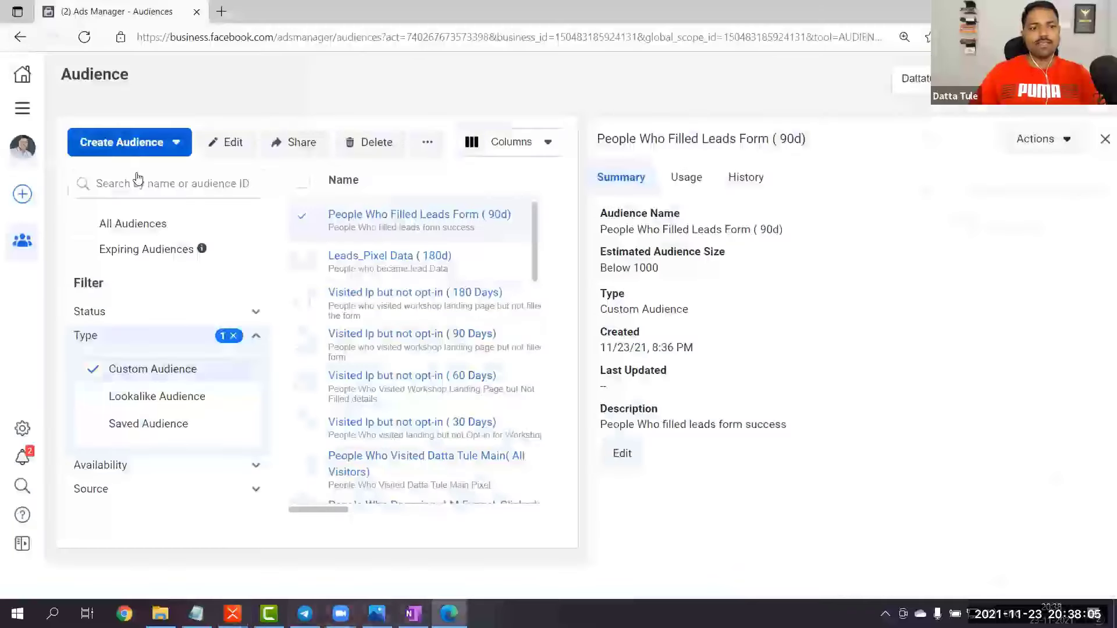
click(247, 232)
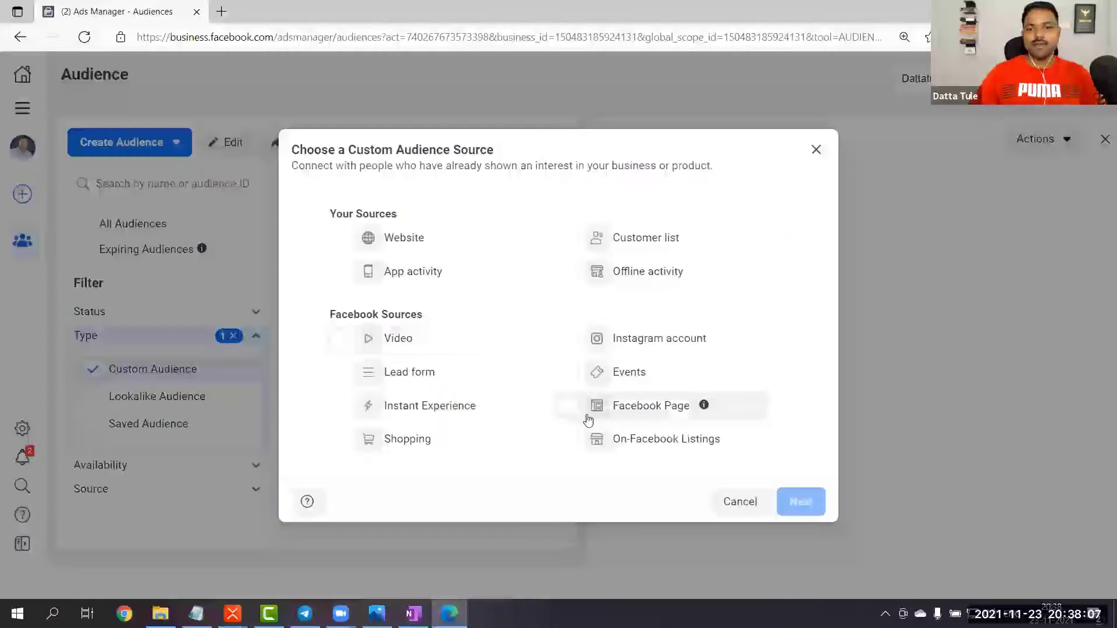
click(570, 342)
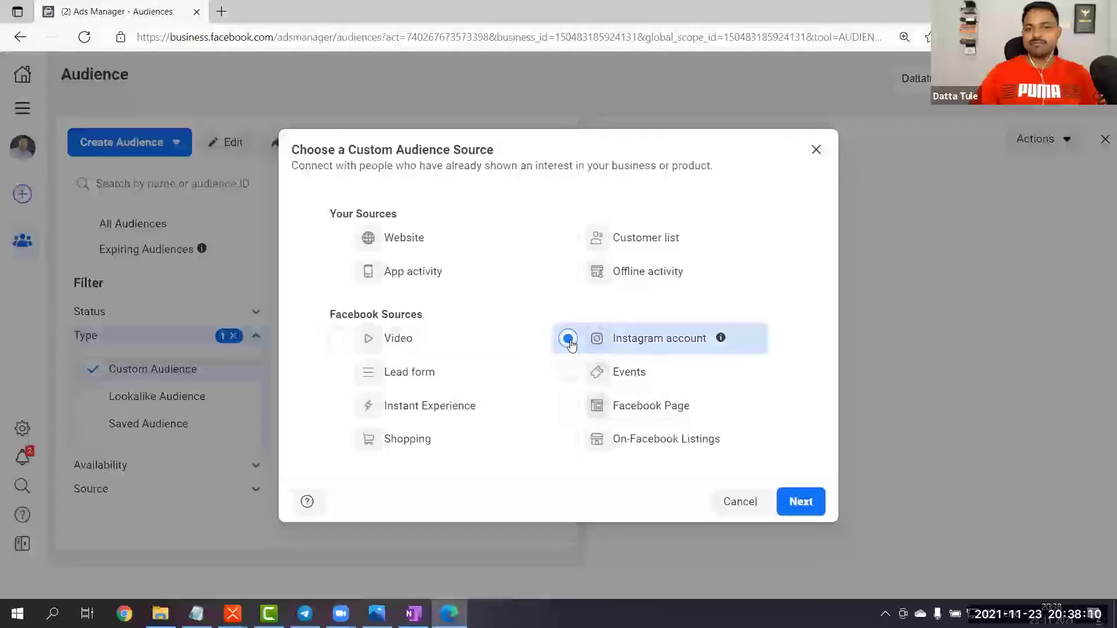
click(801, 502)
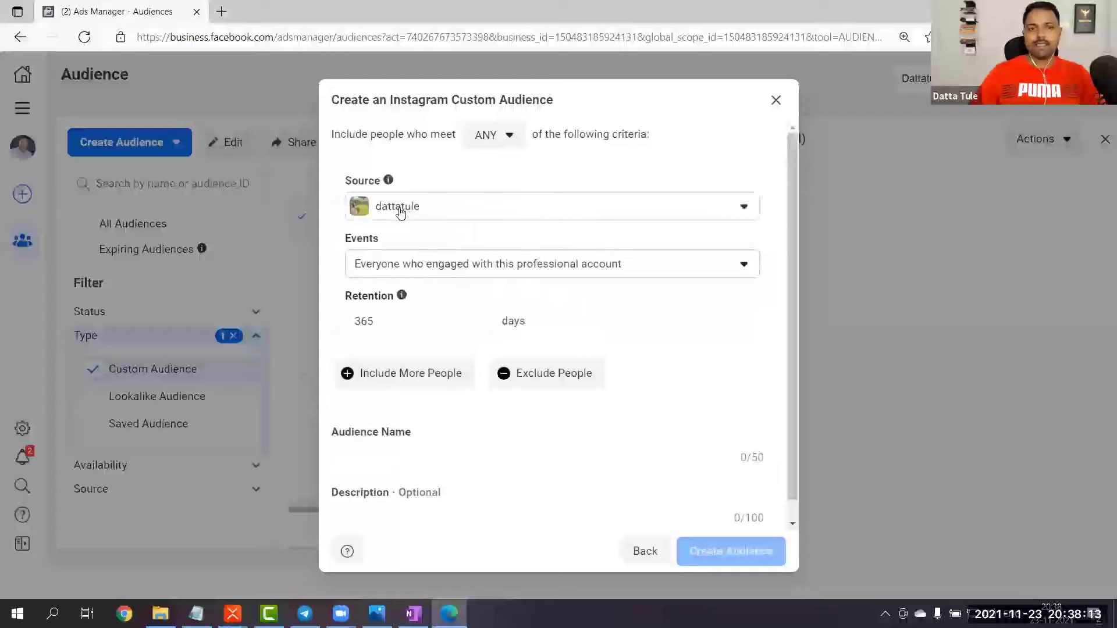
Set the Instagram audience's event to People who engaged with any post or ad, keeping the 365-day retention
click(399, 210)
click(402, 210)
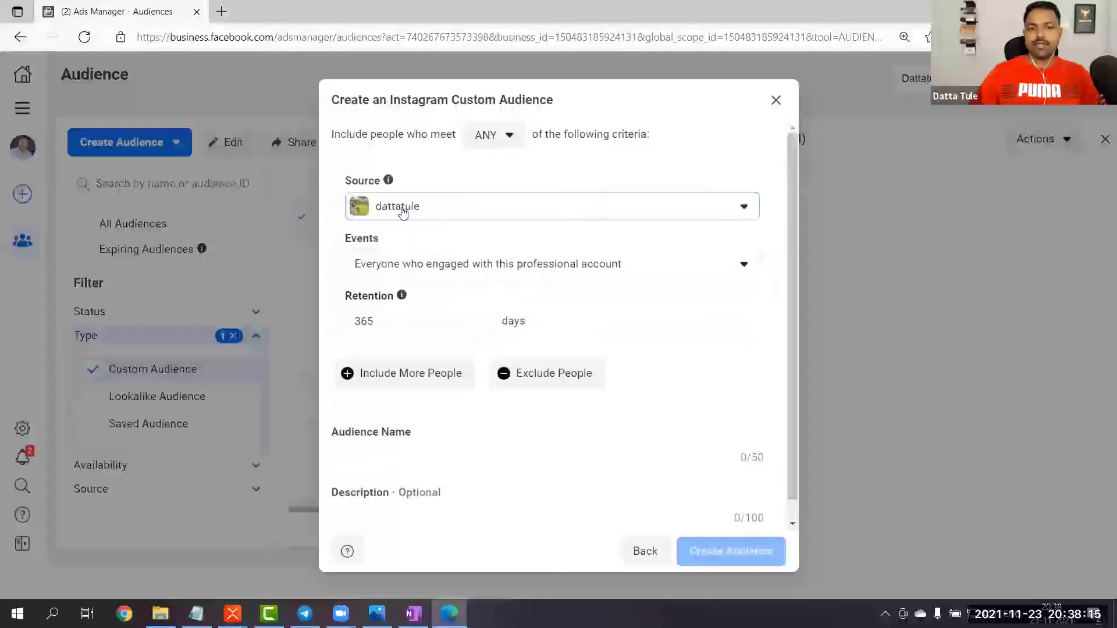
click(445, 269)
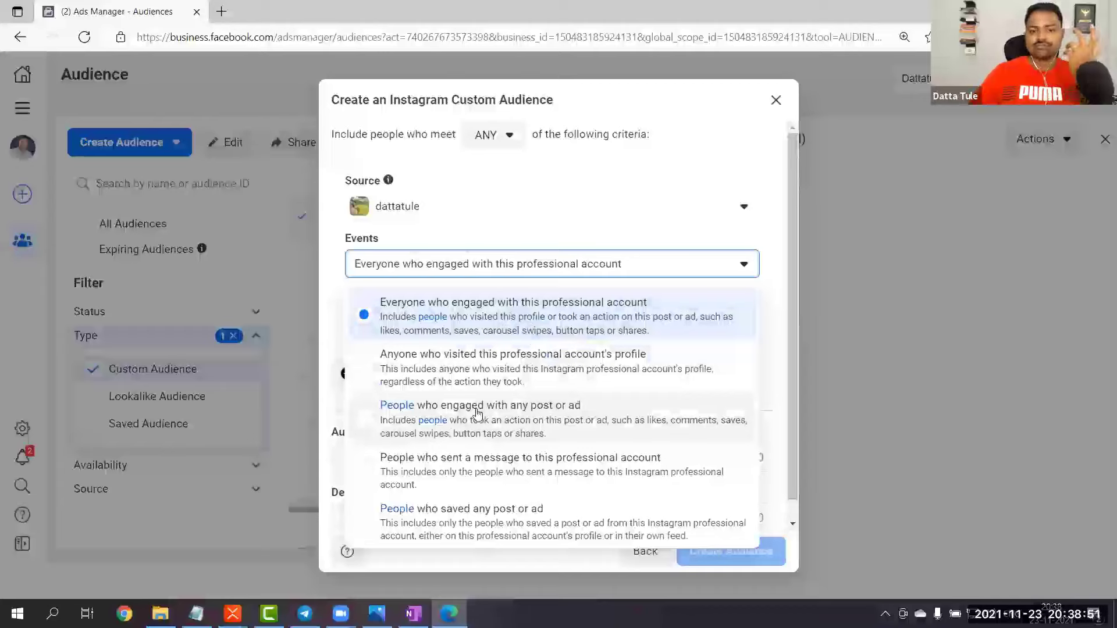
click(366, 416)
click(392, 321)
scroll(408, 378, down, 1)
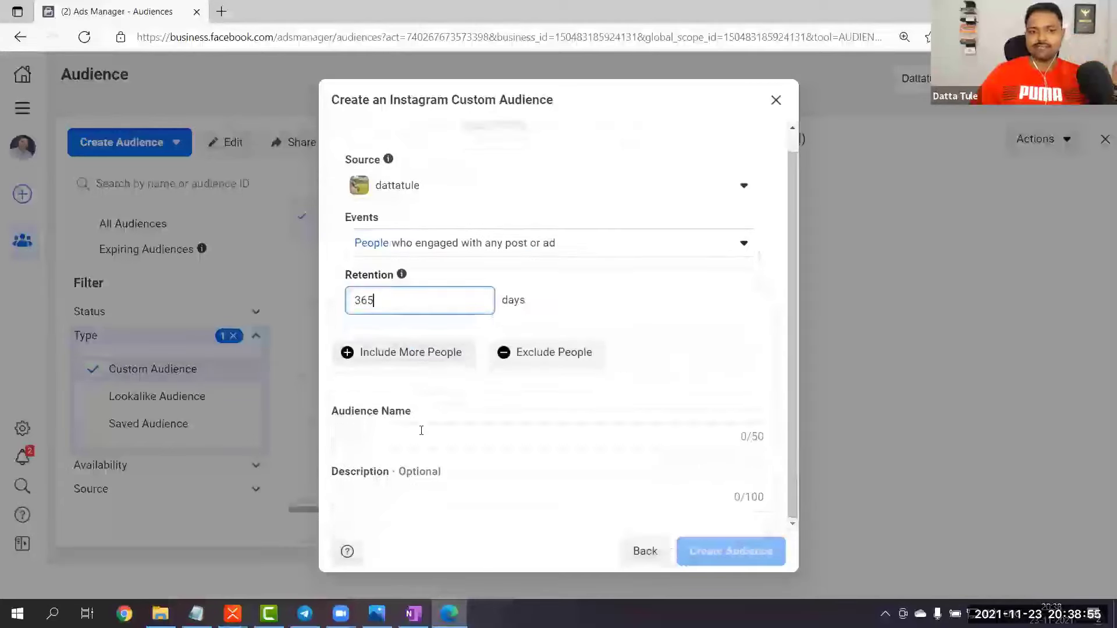
Name the Instagram audience "People who engaged with any post or ad ( 365d)" and create it
drag(560, 245, 341, 239)
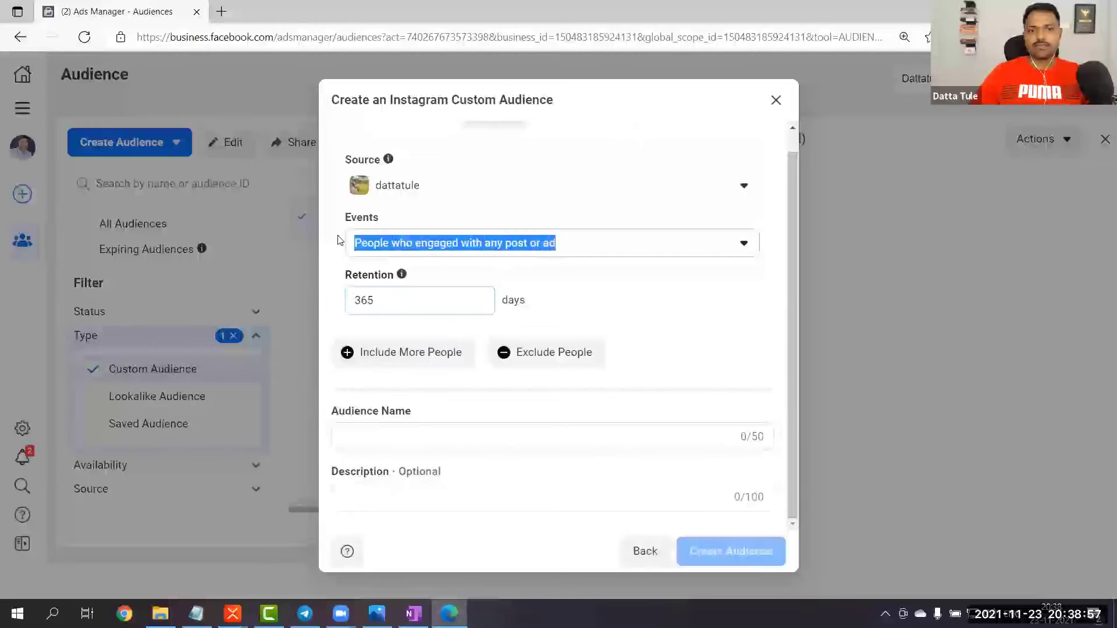
key(ctrl+c)
click(392, 431)
key(ctrl+v)
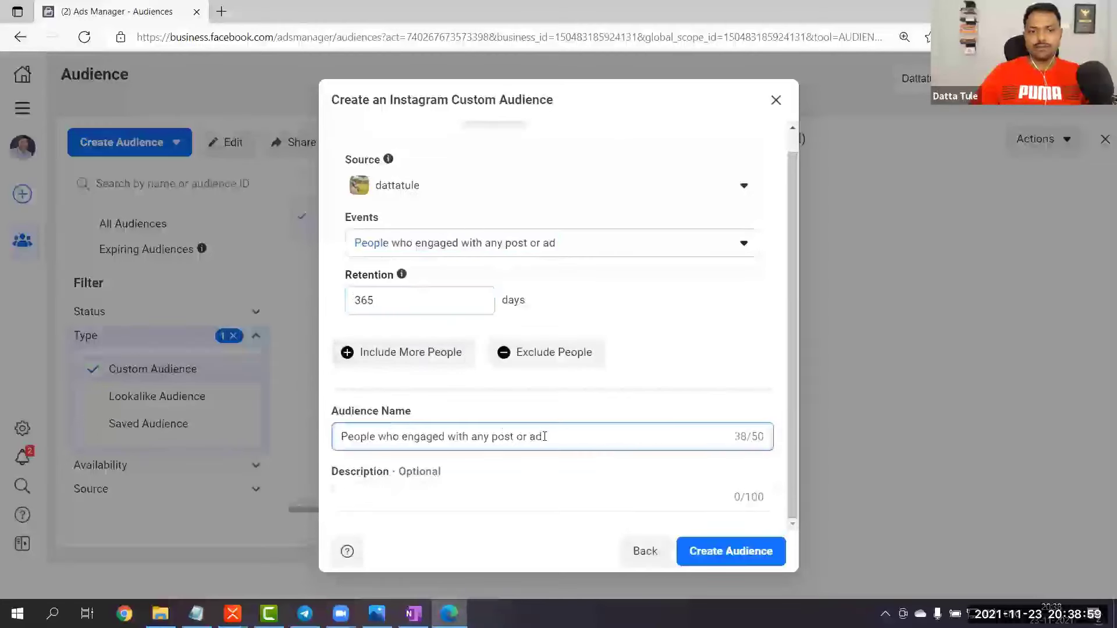
text(- 3)
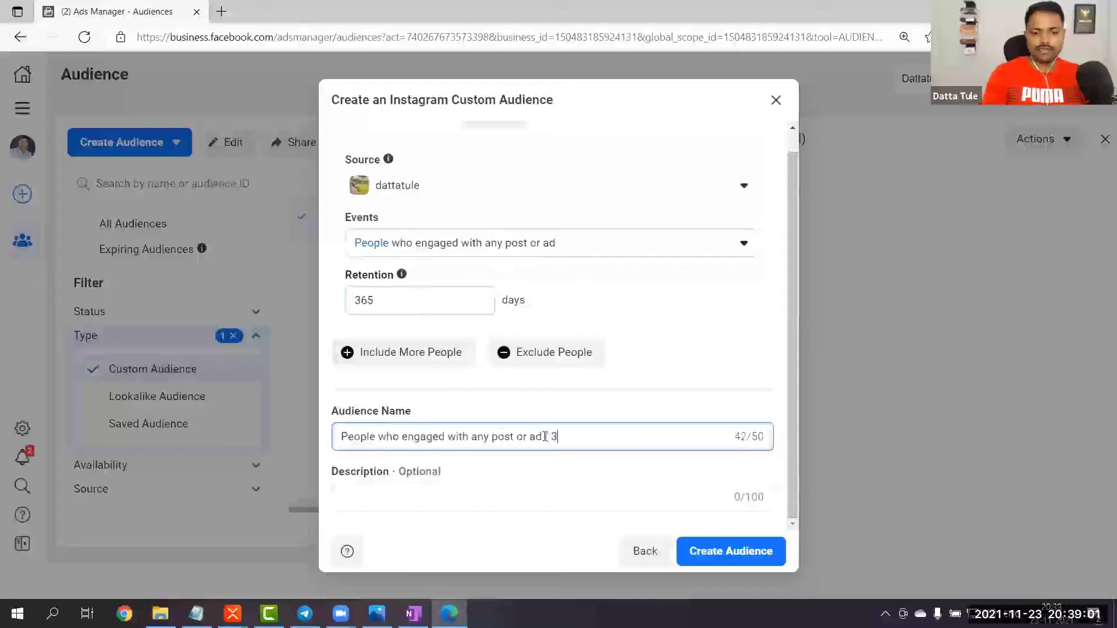
text(65d)
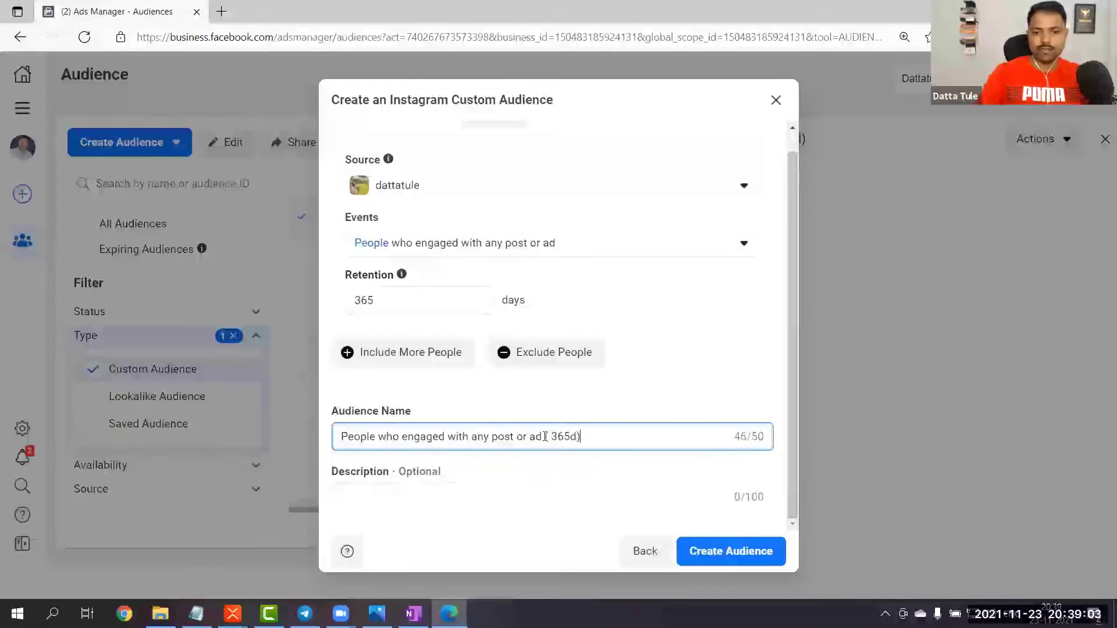
click(724, 553)
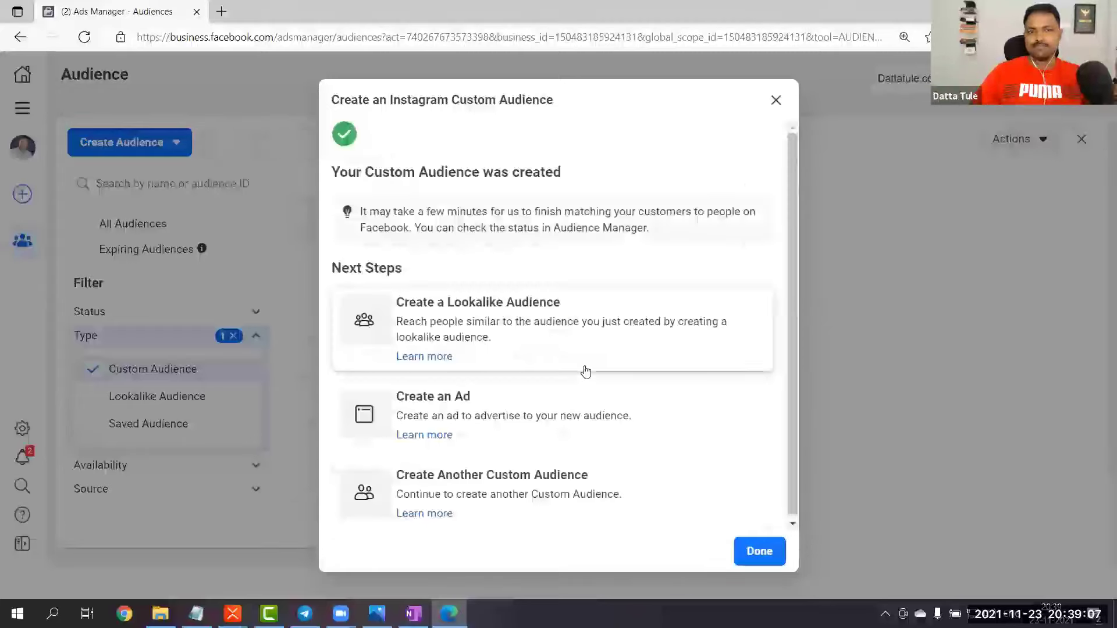
Try a lookalike from the new Instagram engagement audience with India as location and two audiences, and discard the setup
click(539, 307)
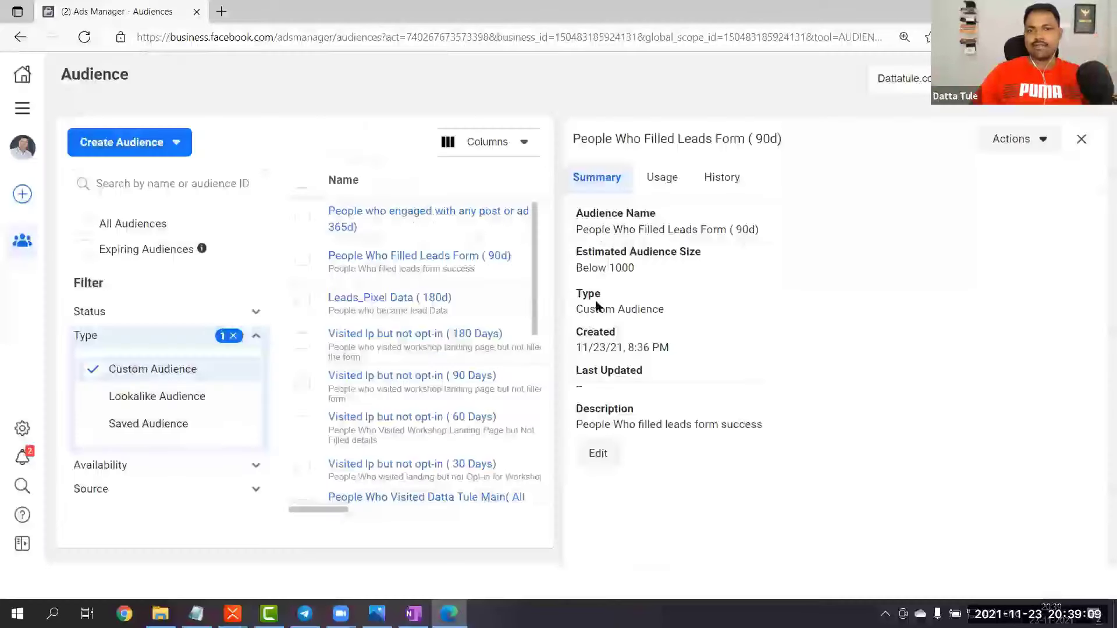
text(India)
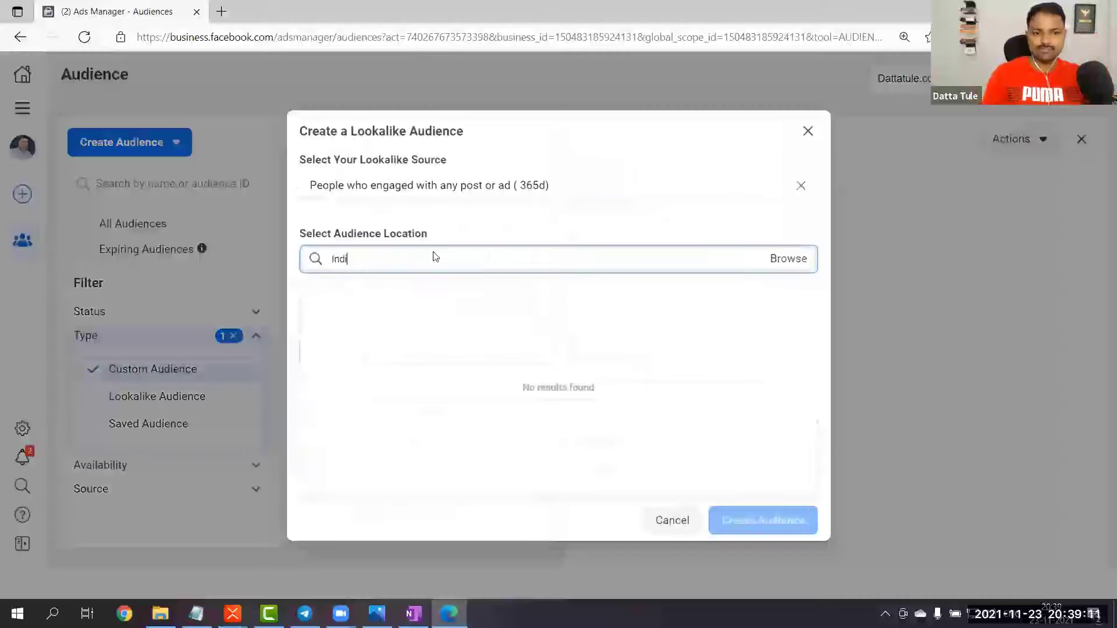
click(325, 291)
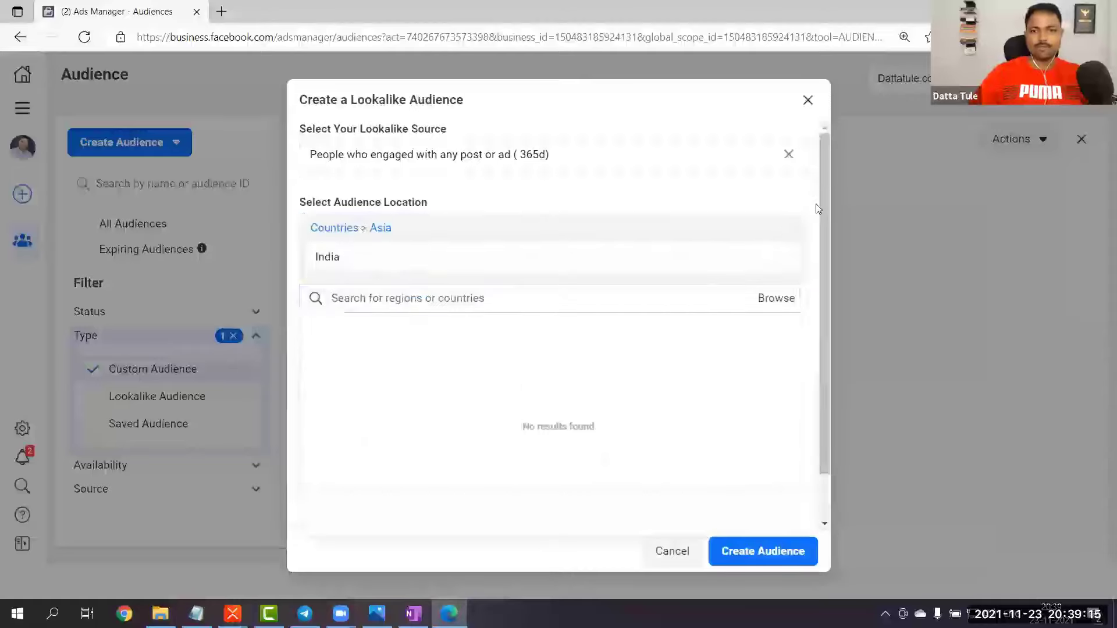
scroll(341, 344, down, 1)
click(341, 344)
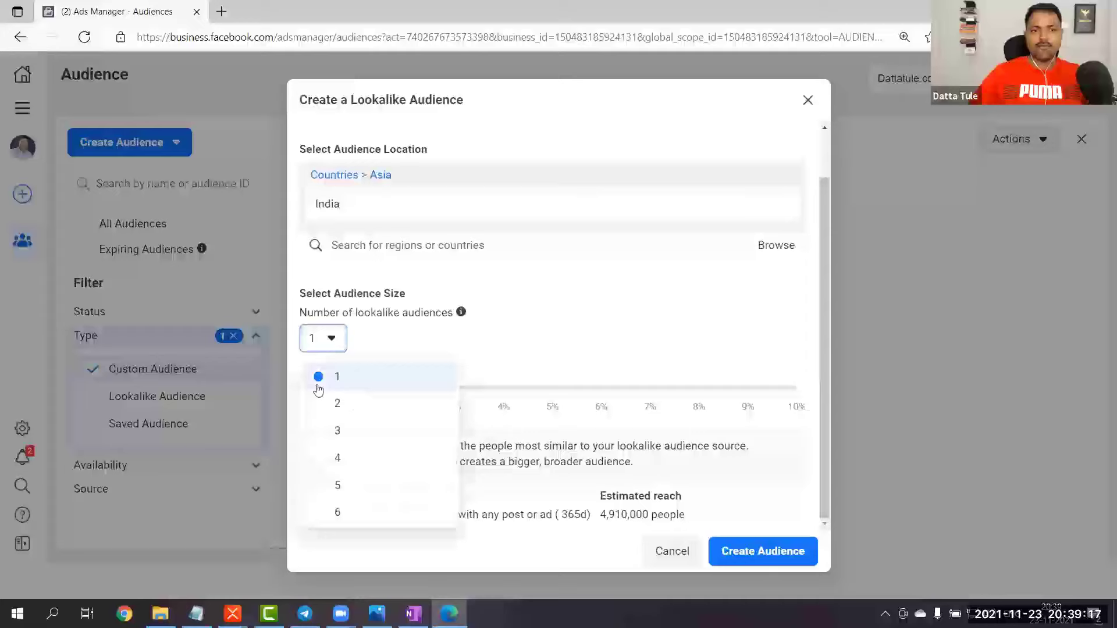
click(337, 407)
drag(309, 486, 417, 531)
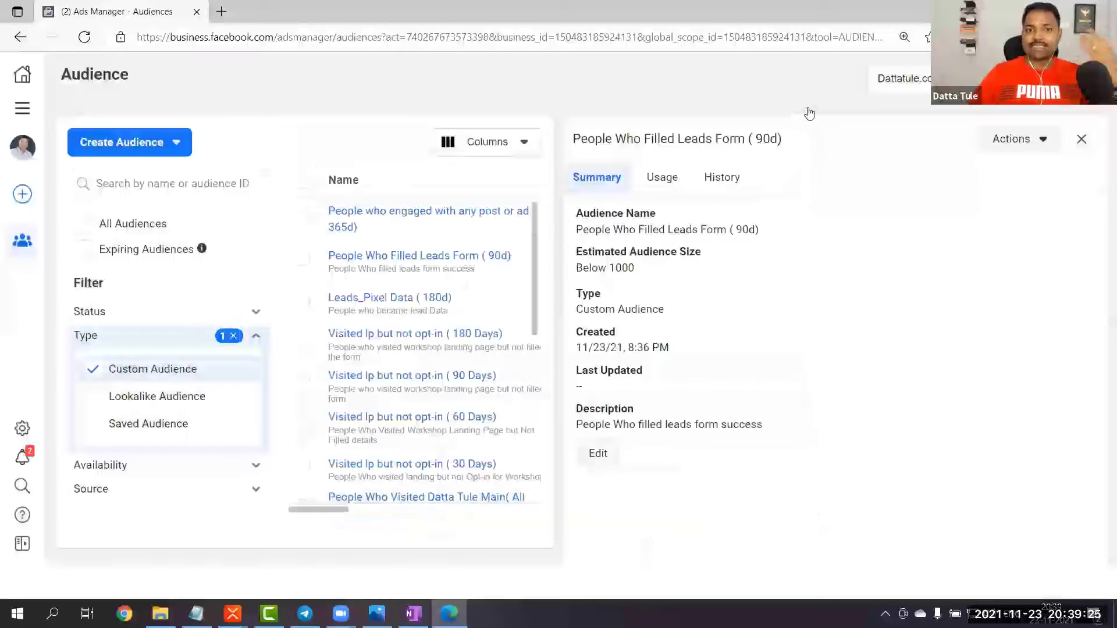
click(808, 102)
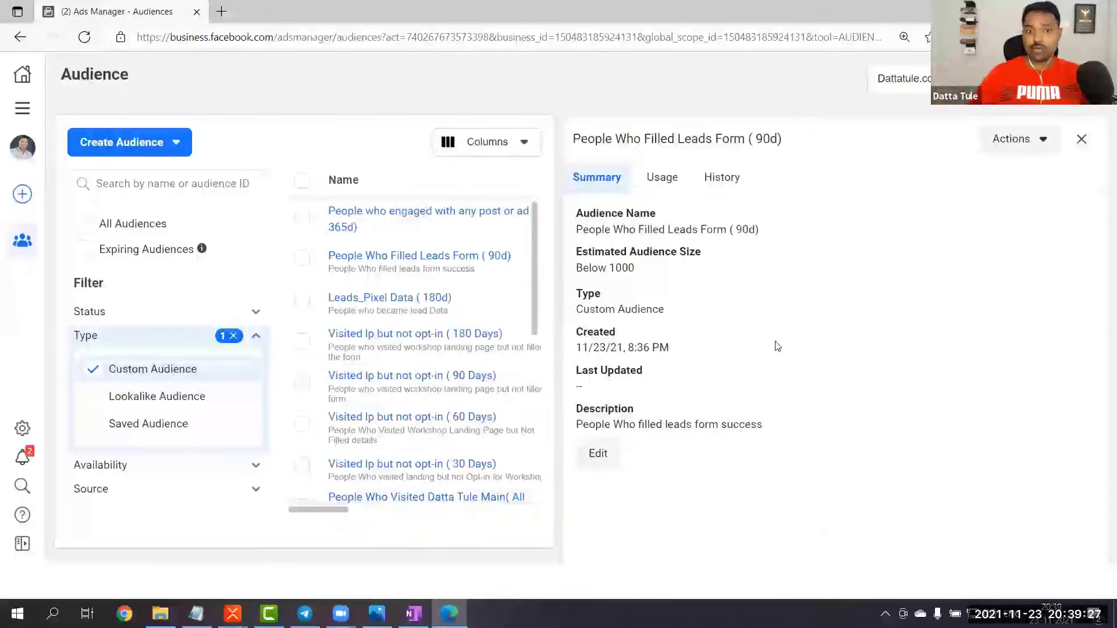
Check the Xmind map, return to Ads Manager, and start a custom audience from a Facebook Page, reviewing its event options
key(alt+Tab)
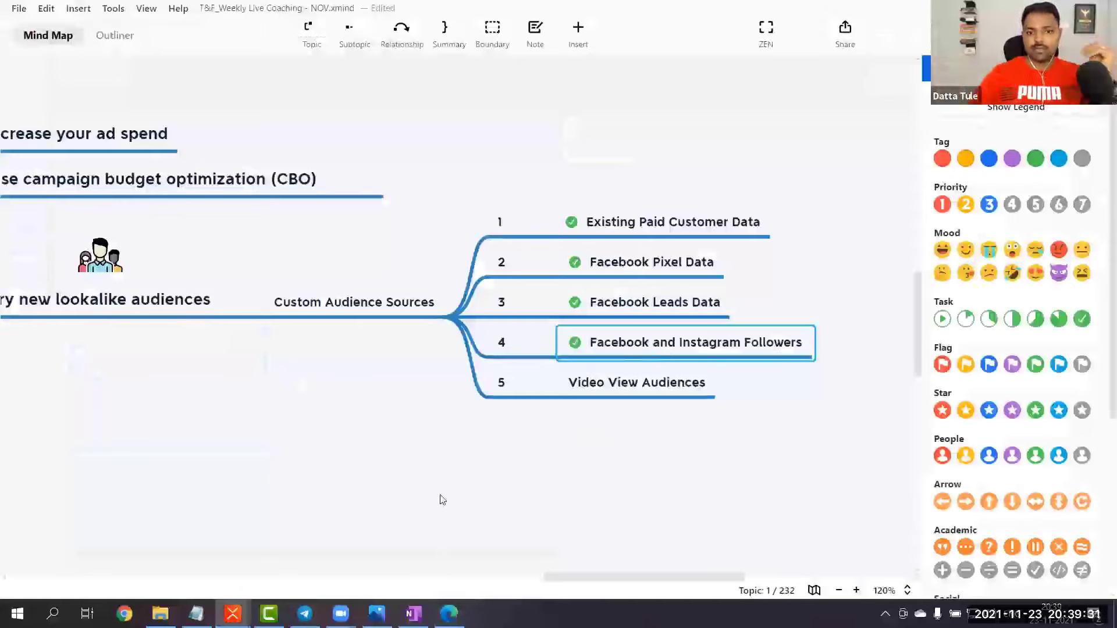
click(448, 613)
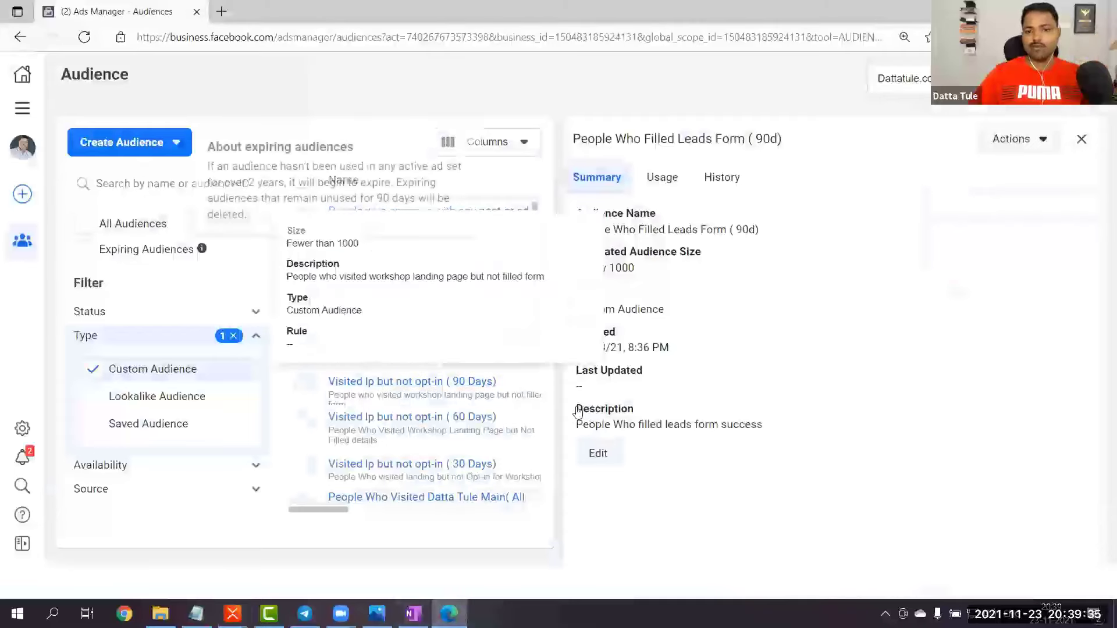
click(122, 142)
click(137, 182)
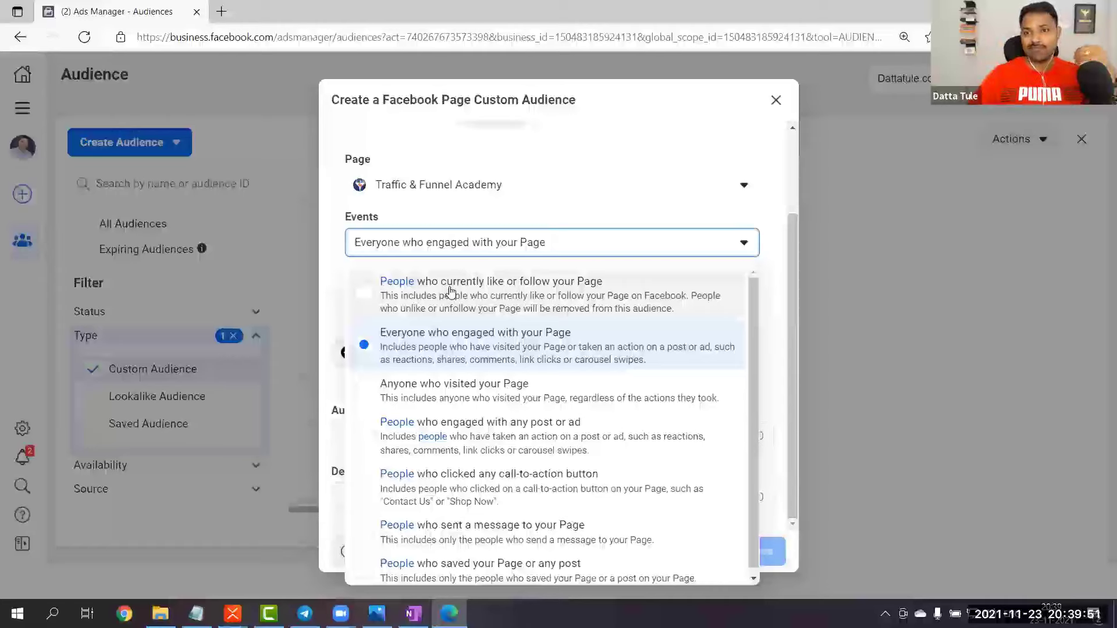
scroll(474, 474, down, 1)
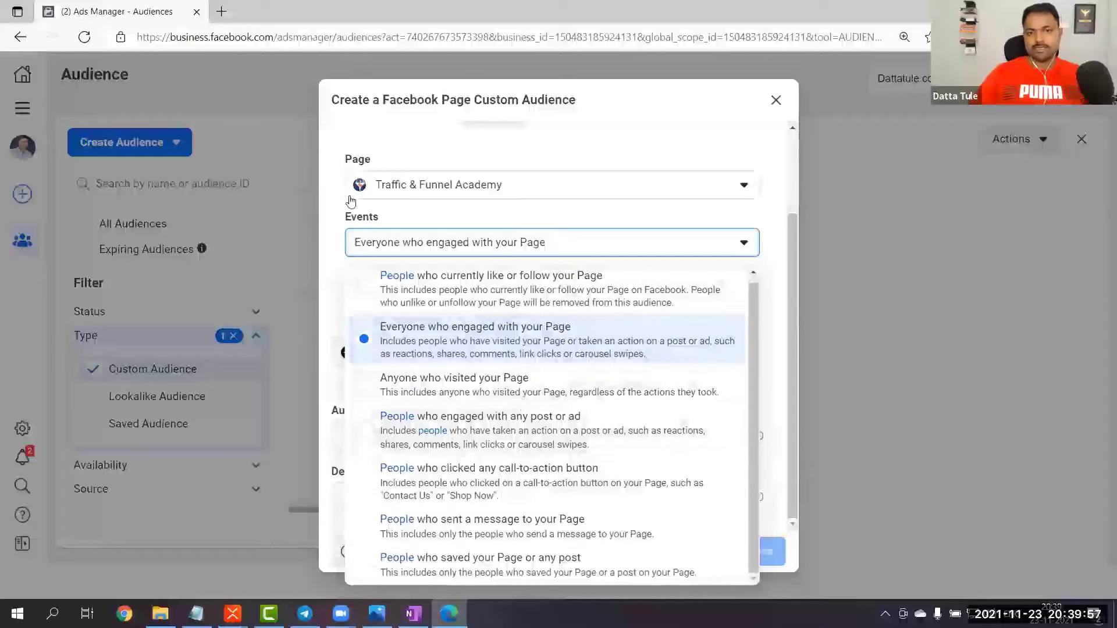
click(336, 227)
scroll(626, 245, up, 3)
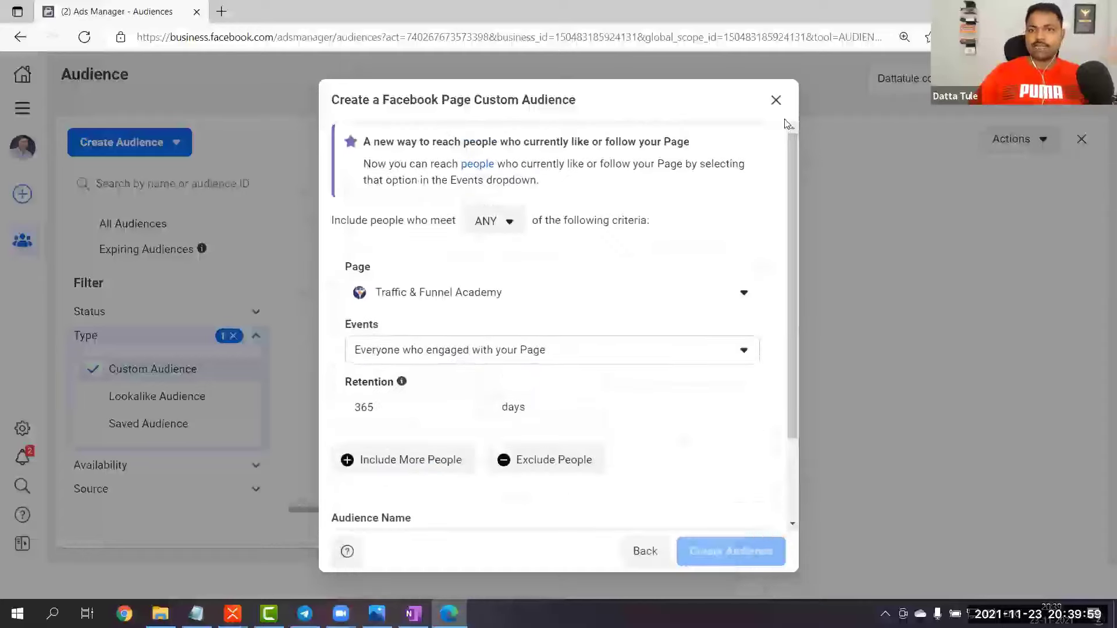
Change the source from Traffic & Funnel Academy to the trainer's own Page and choose People who engaged with any post or ad
click(557, 294)
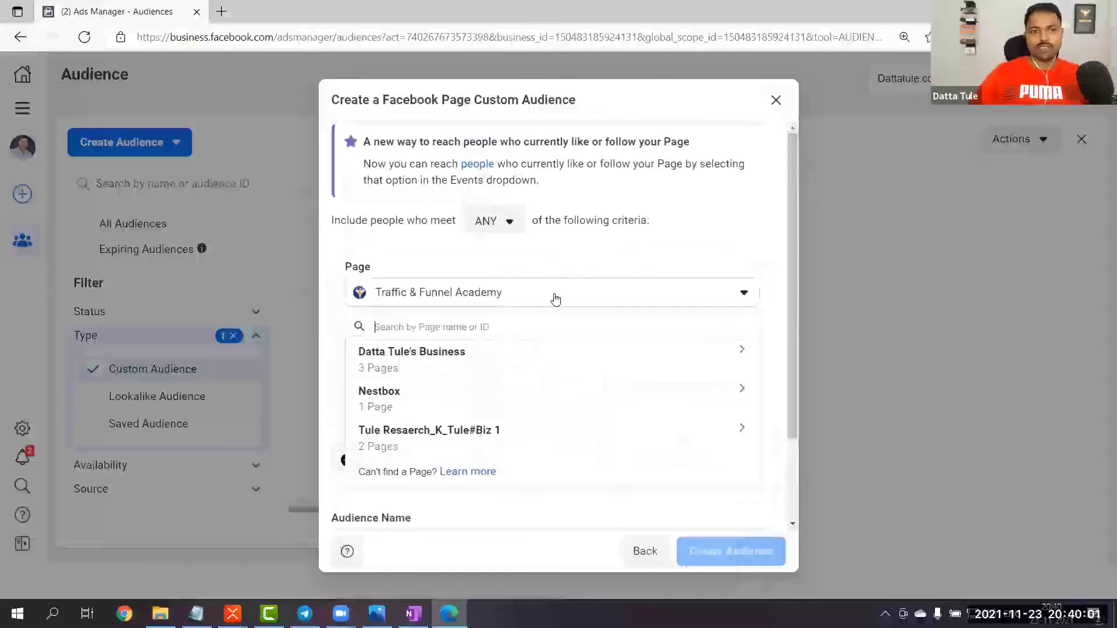
click(473, 291)
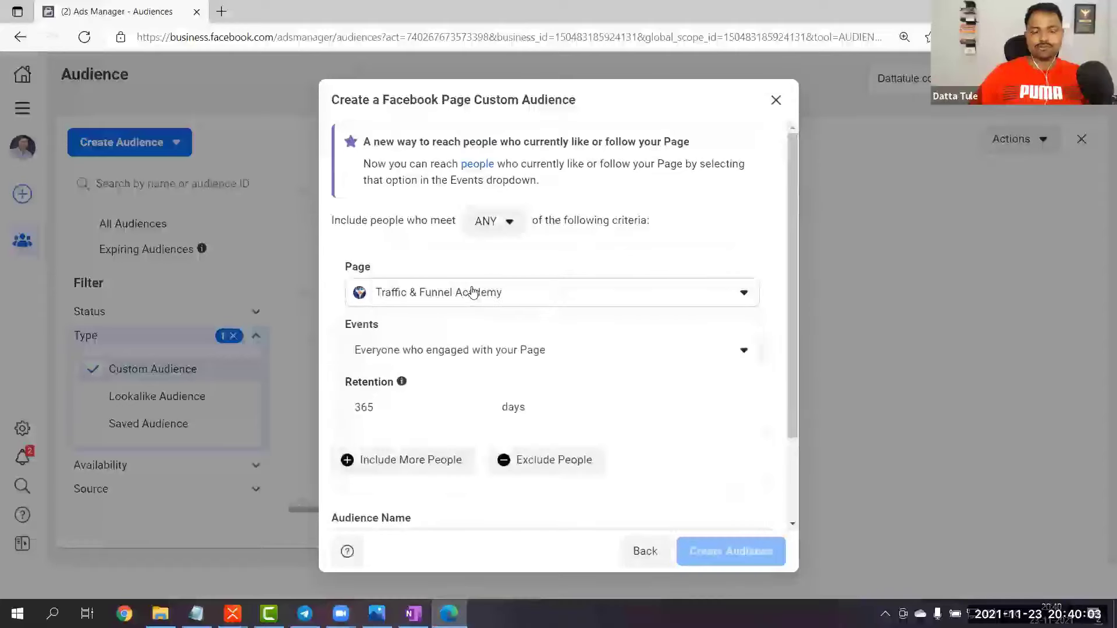
click(473, 291)
click(441, 367)
click(439, 395)
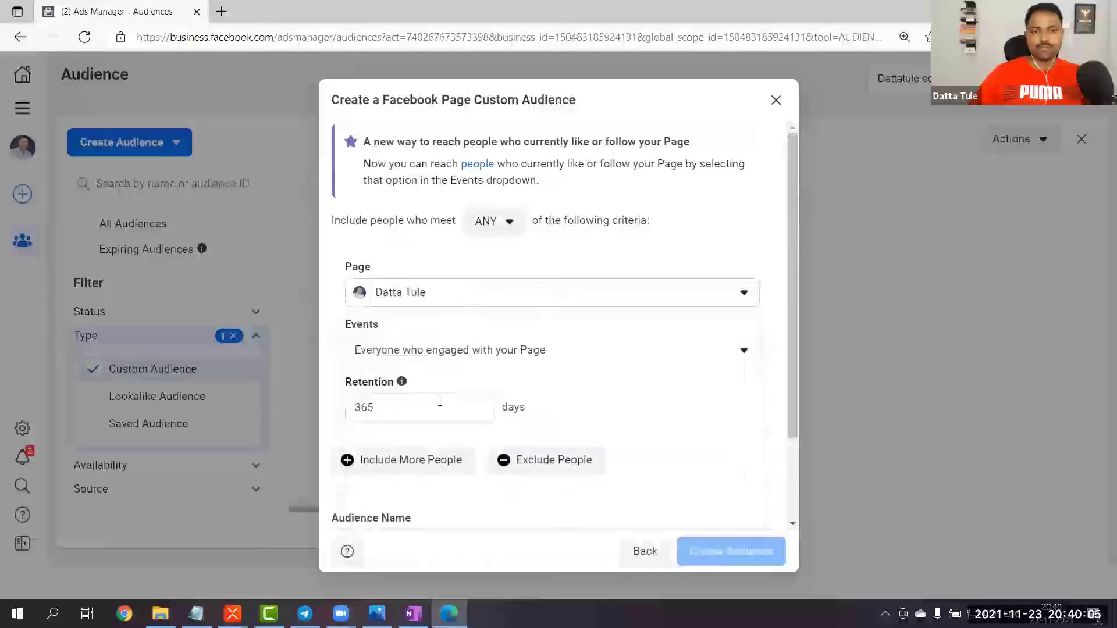
scroll(493, 251, down, 2)
click(493, 252)
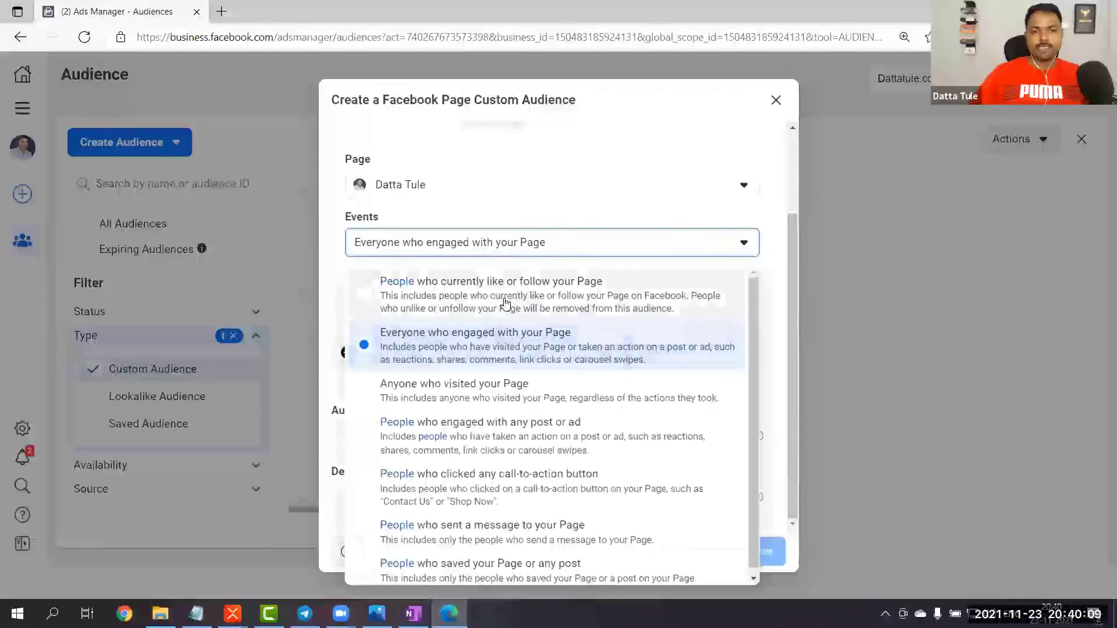
click(512, 428)
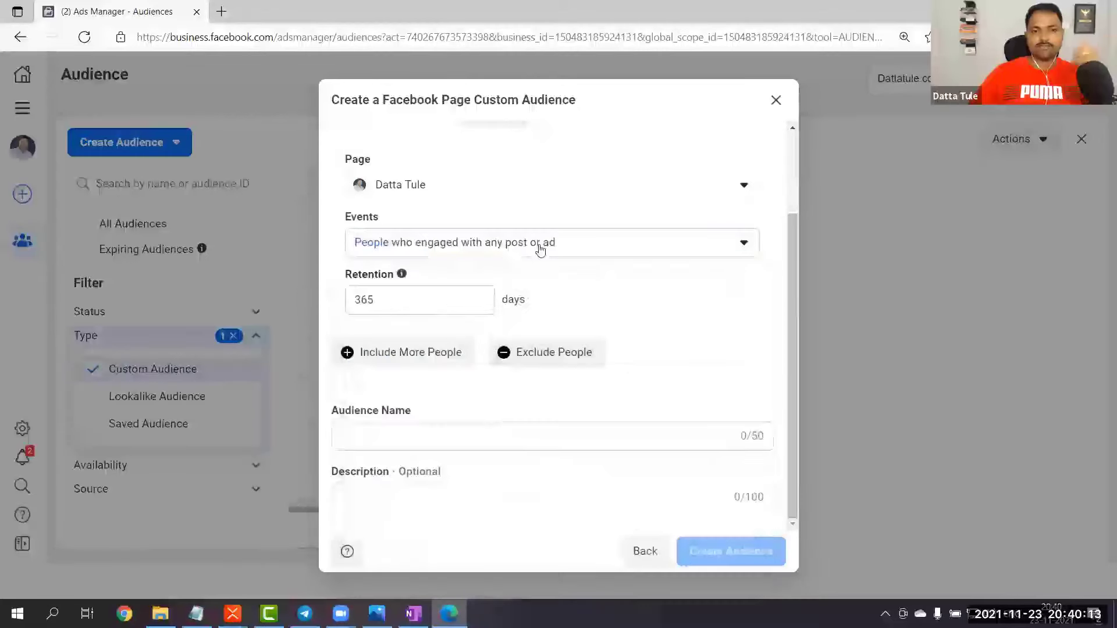
Create the Page audience as "People who engaged with any post or ad ( 365d)" and dismiss the follow-up lookalike setup
triple_click(360, 240)
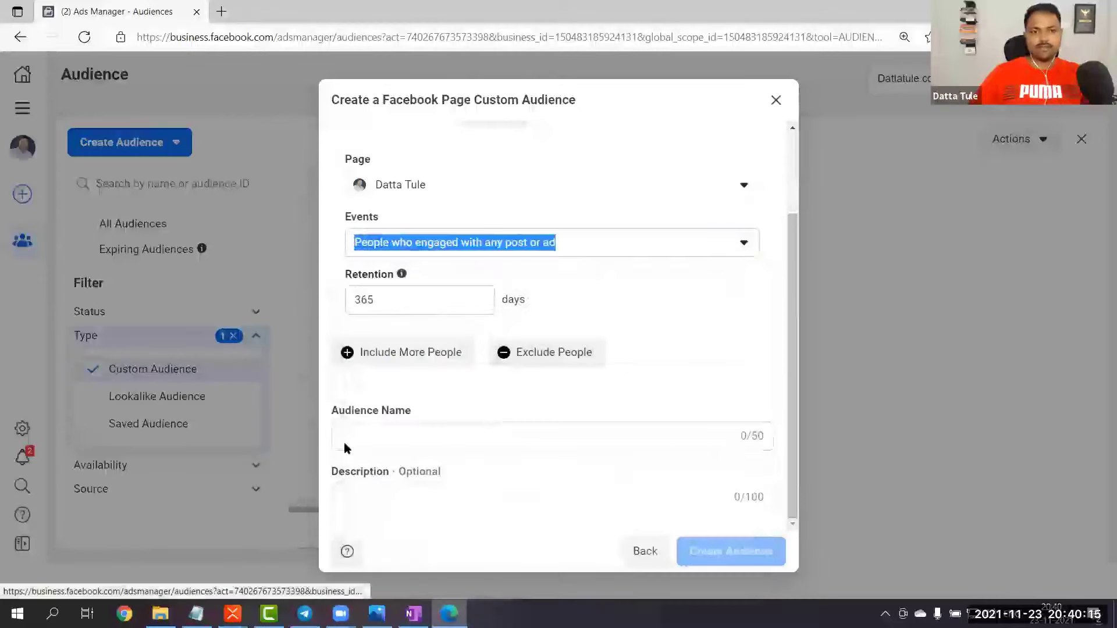
click(534, 445)
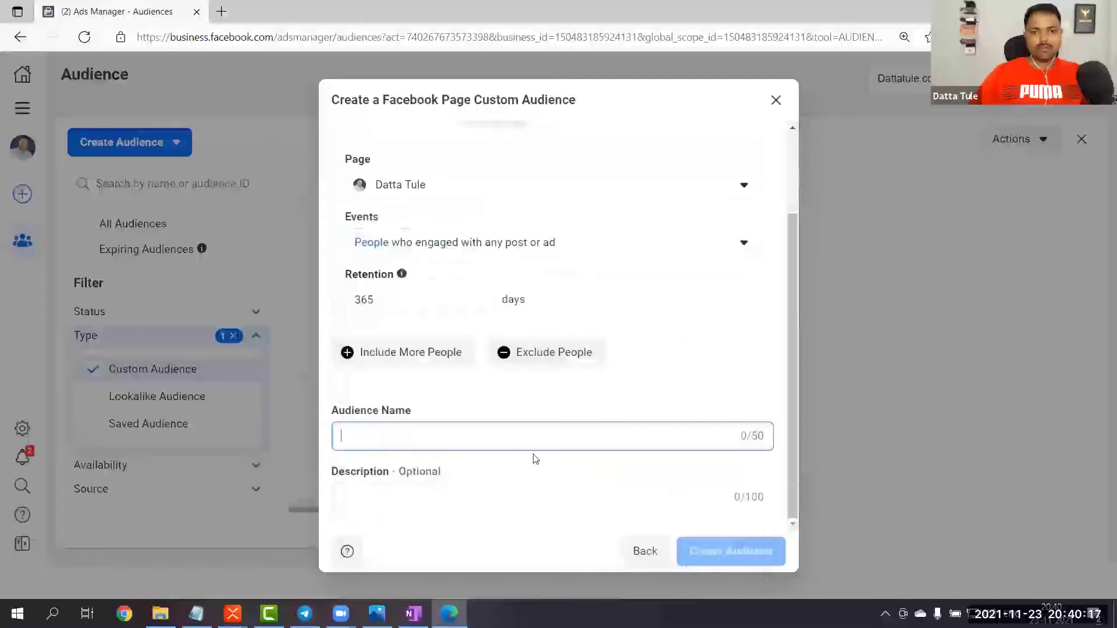
key(ctrl+v)
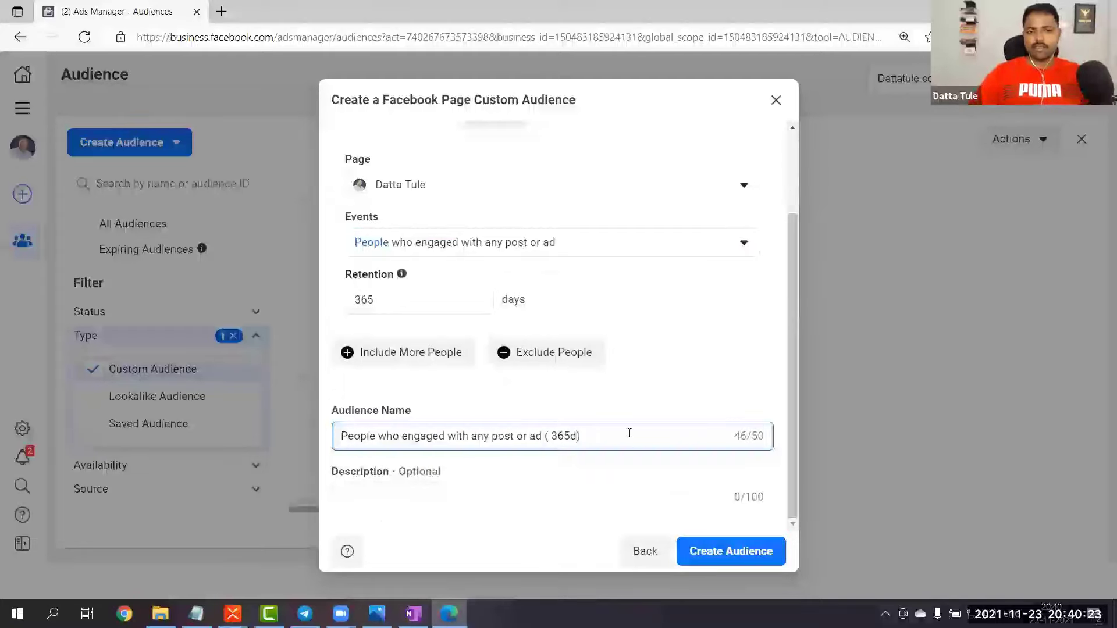
click(731, 553)
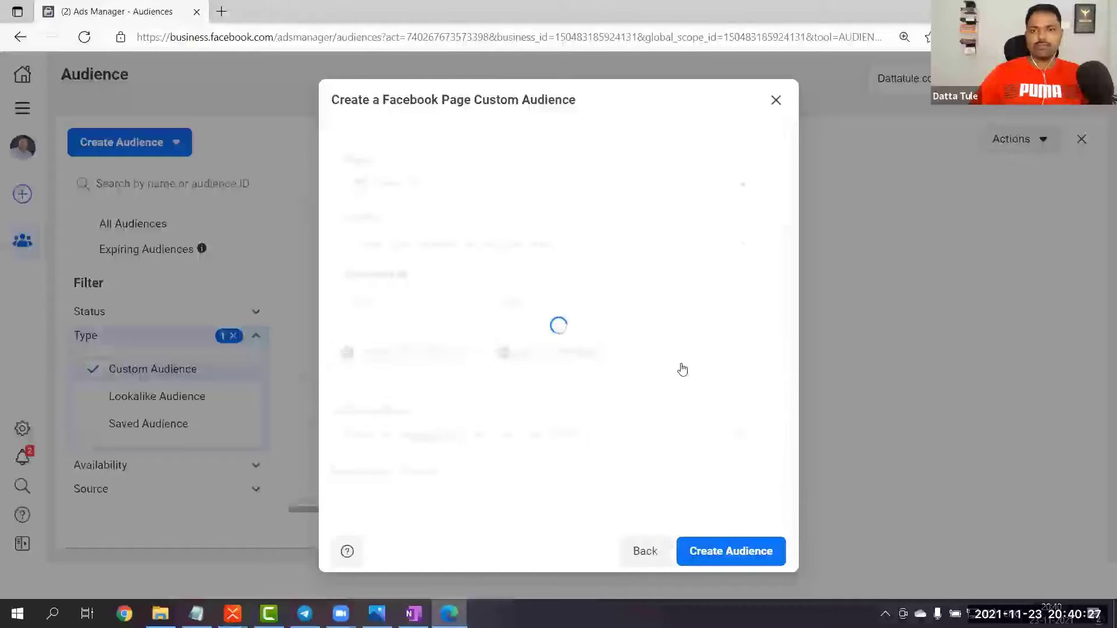
click(776, 100)
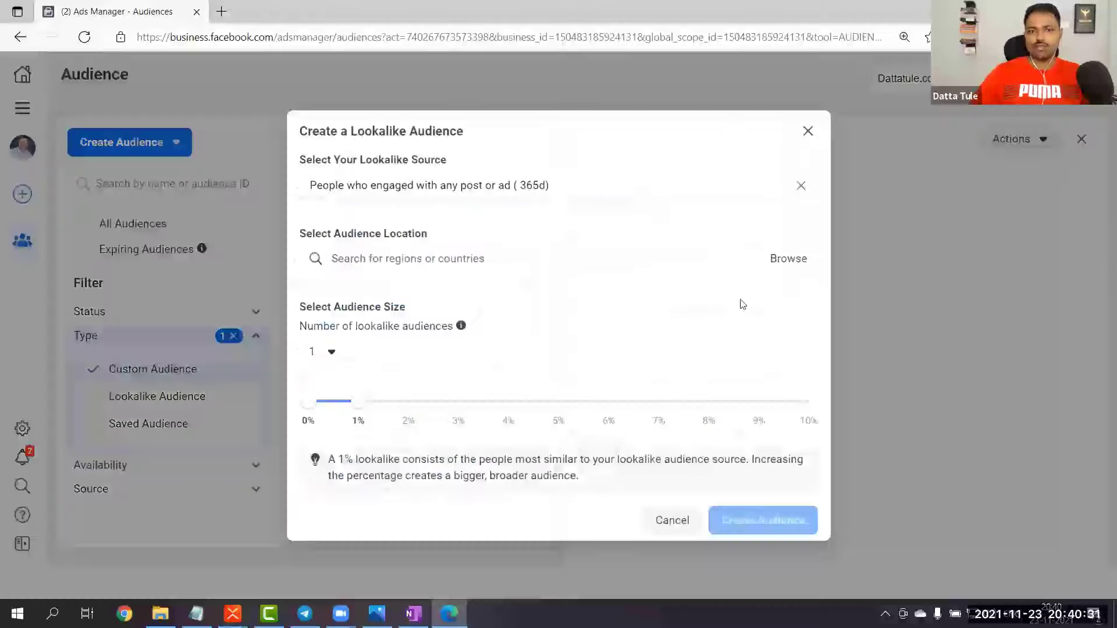
click(805, 129)
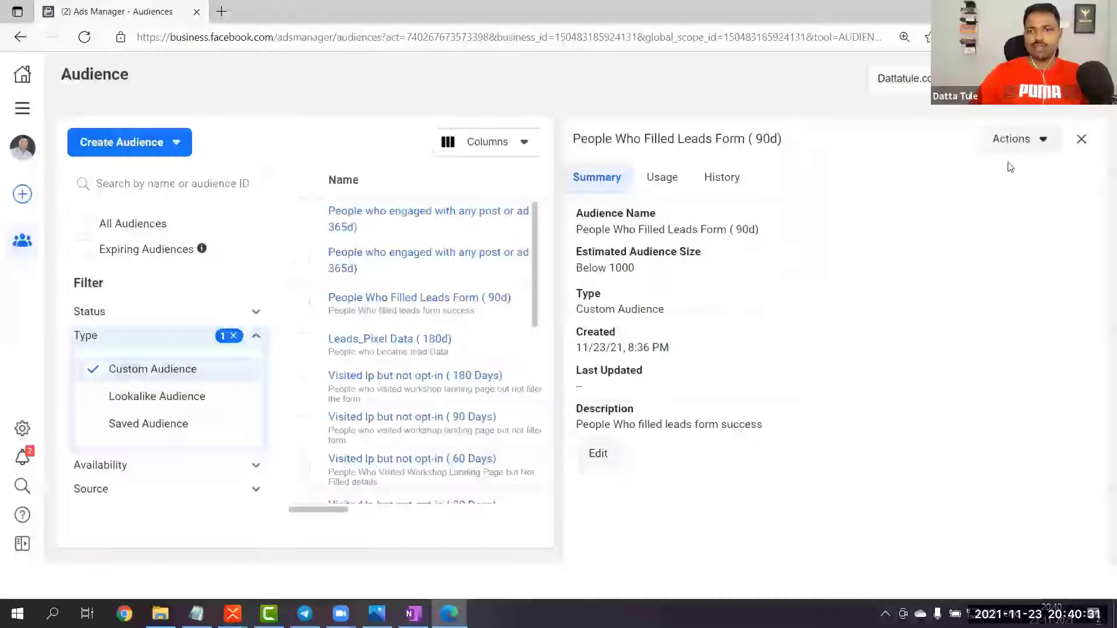
Look through the full custom audiences list, and switch to the Xmind map to select the Video View Audiences topic
click(96, 372)
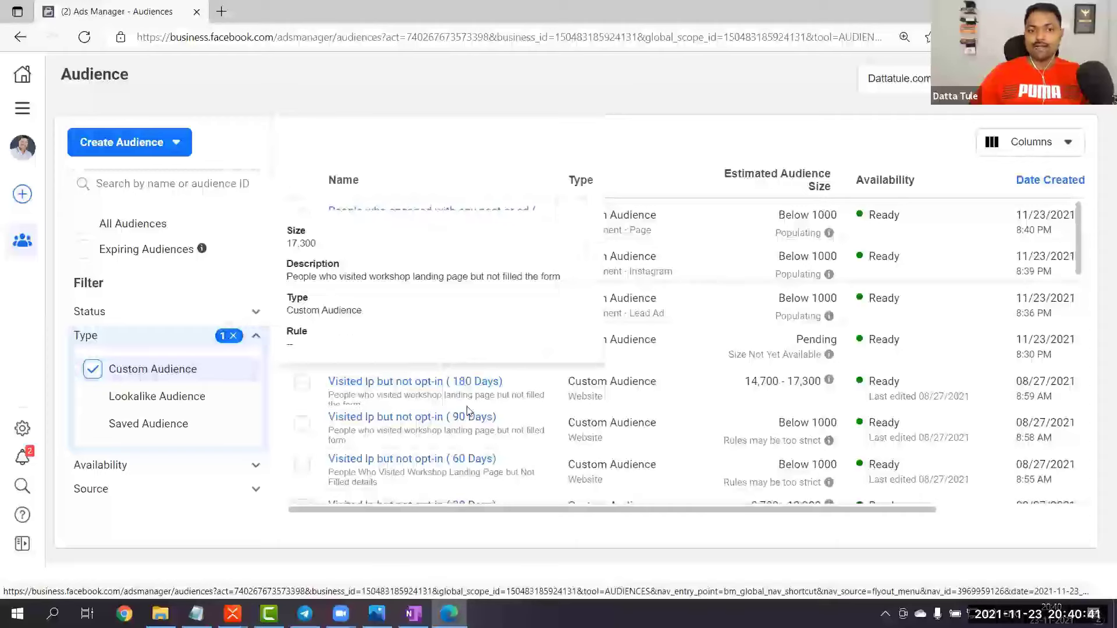
scroll(473, 416, down, 5)
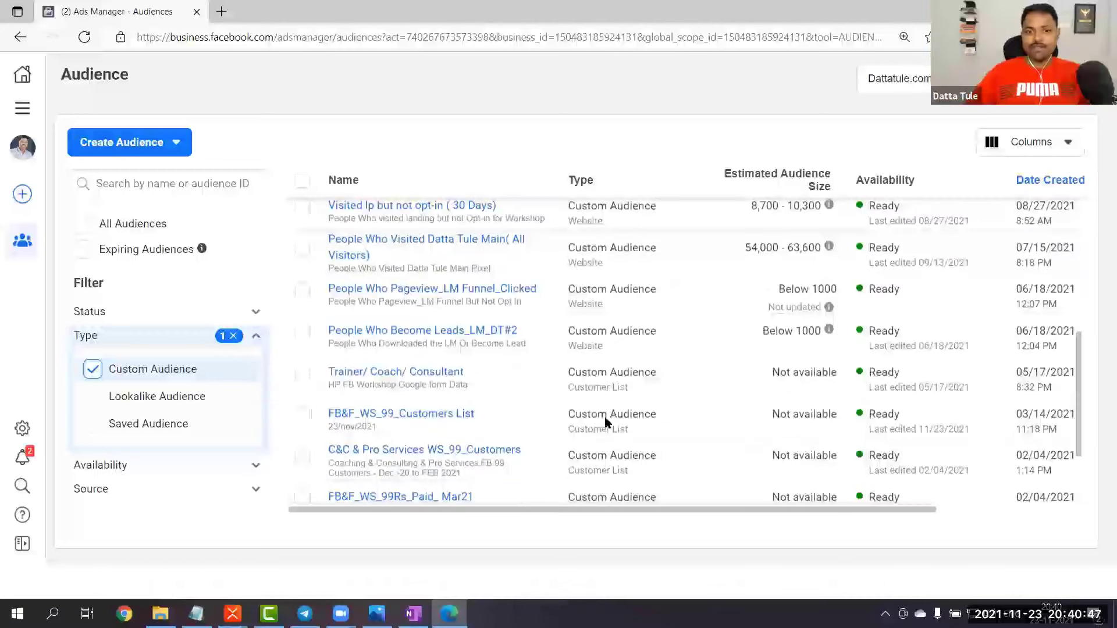
key(alt+Tab)
key(Down)
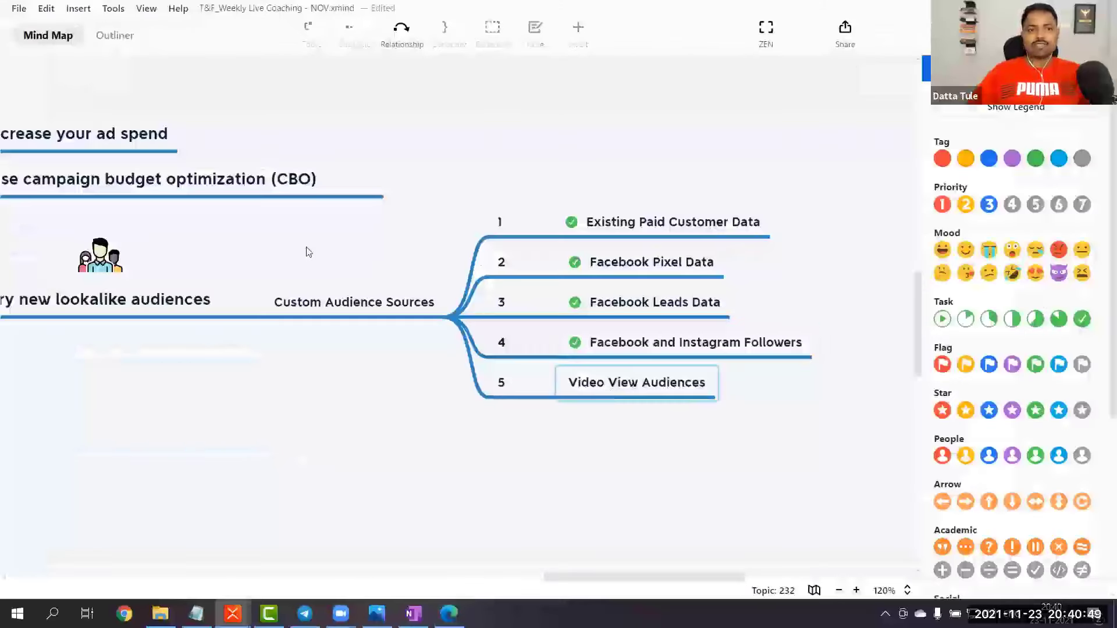
Switch back to Ads Manager, try to start another custom audience, and reload the Audiences page
key(alt+Tab)
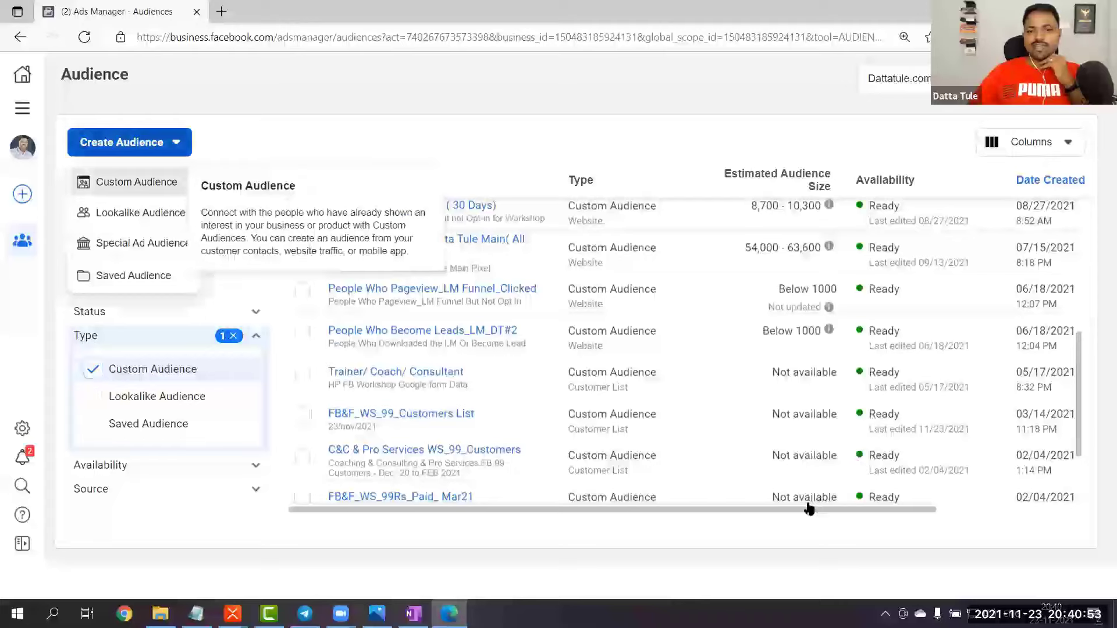
key(Return)
click(512, 334)
key(Escape)
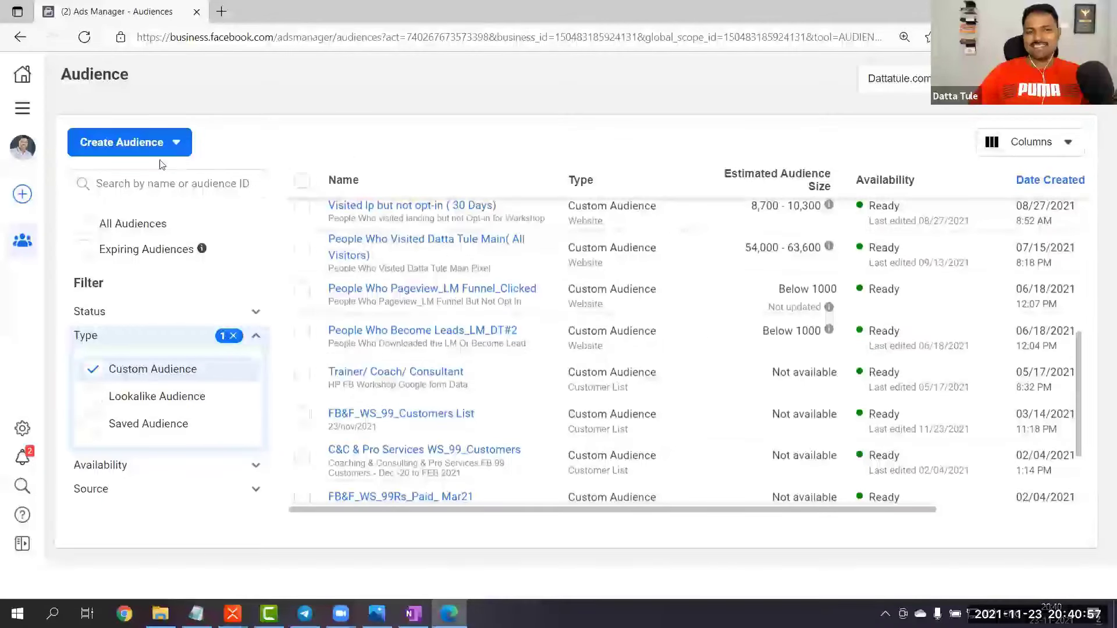
click(129, 142)
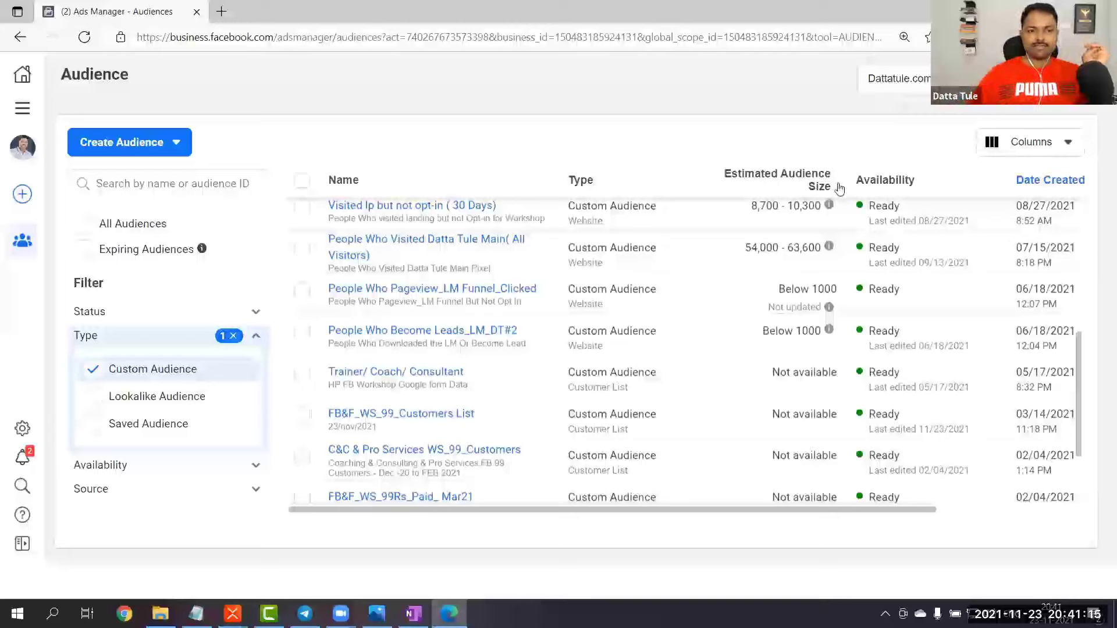
click(169, 150)
click(156, 178)
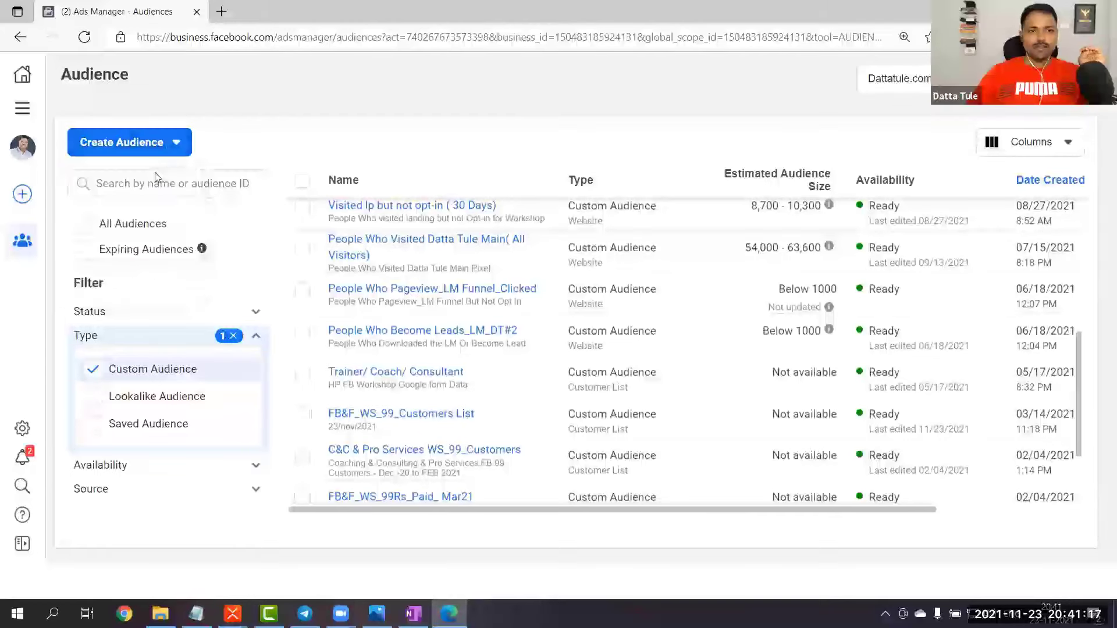
click(84, 37)
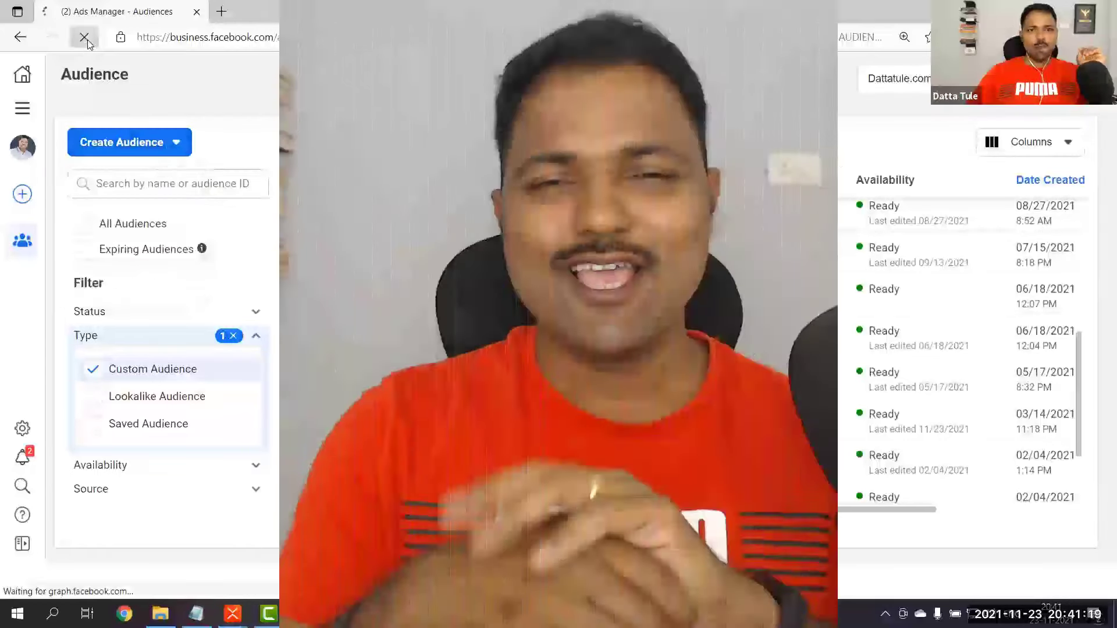